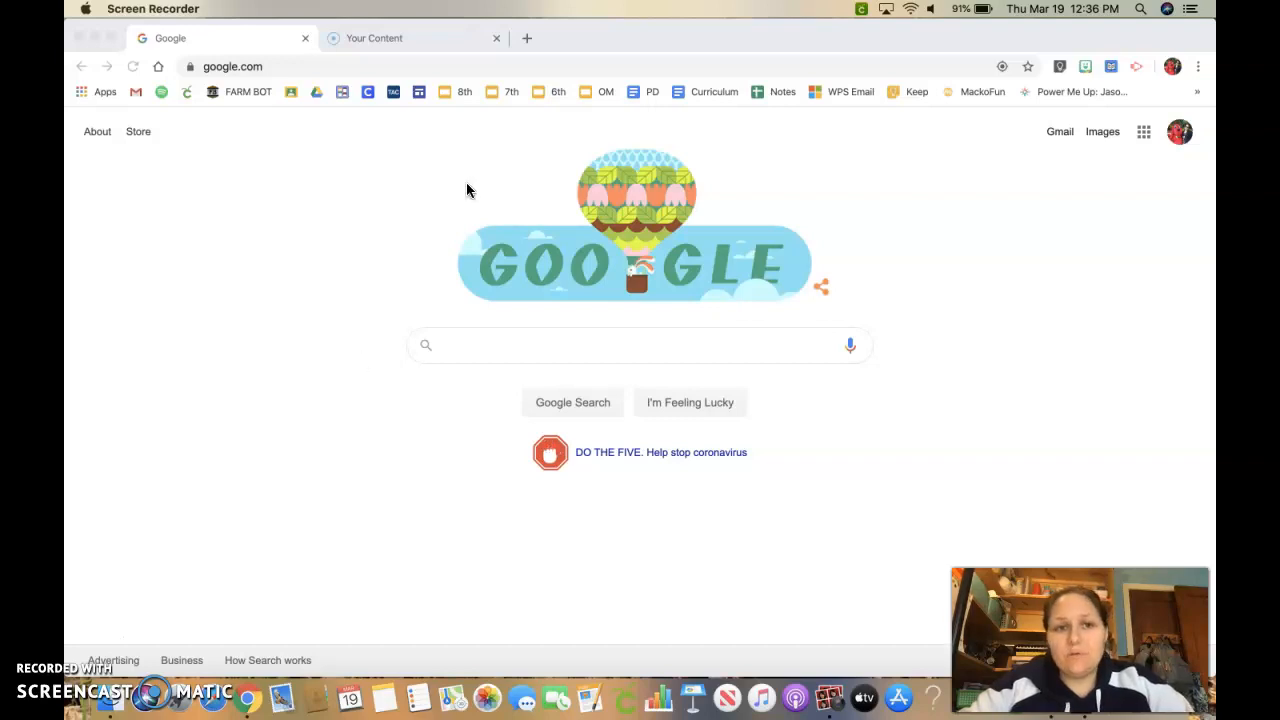
Open youtube.com in the current browser tab.
{"action": "left_click", "coordinate": [452, 66]}
{"action": "type", "text": "youtube.com"}
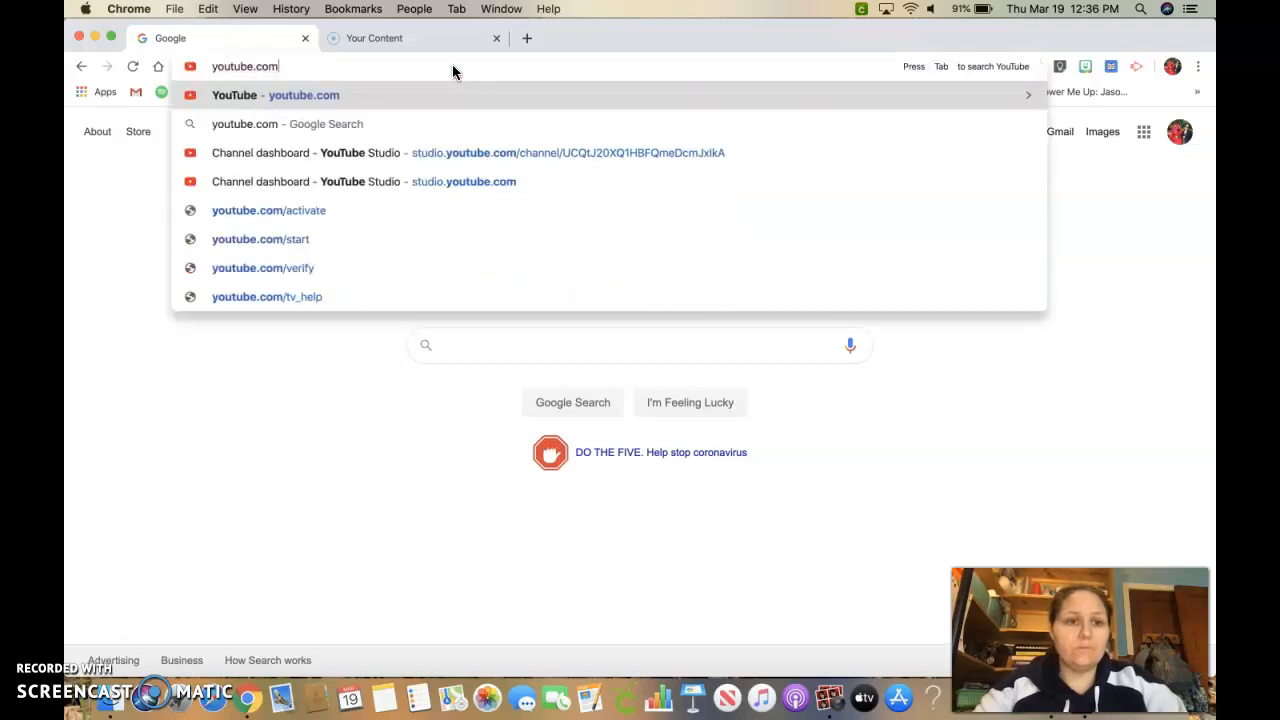
{"action": "key", "text": "Return"}
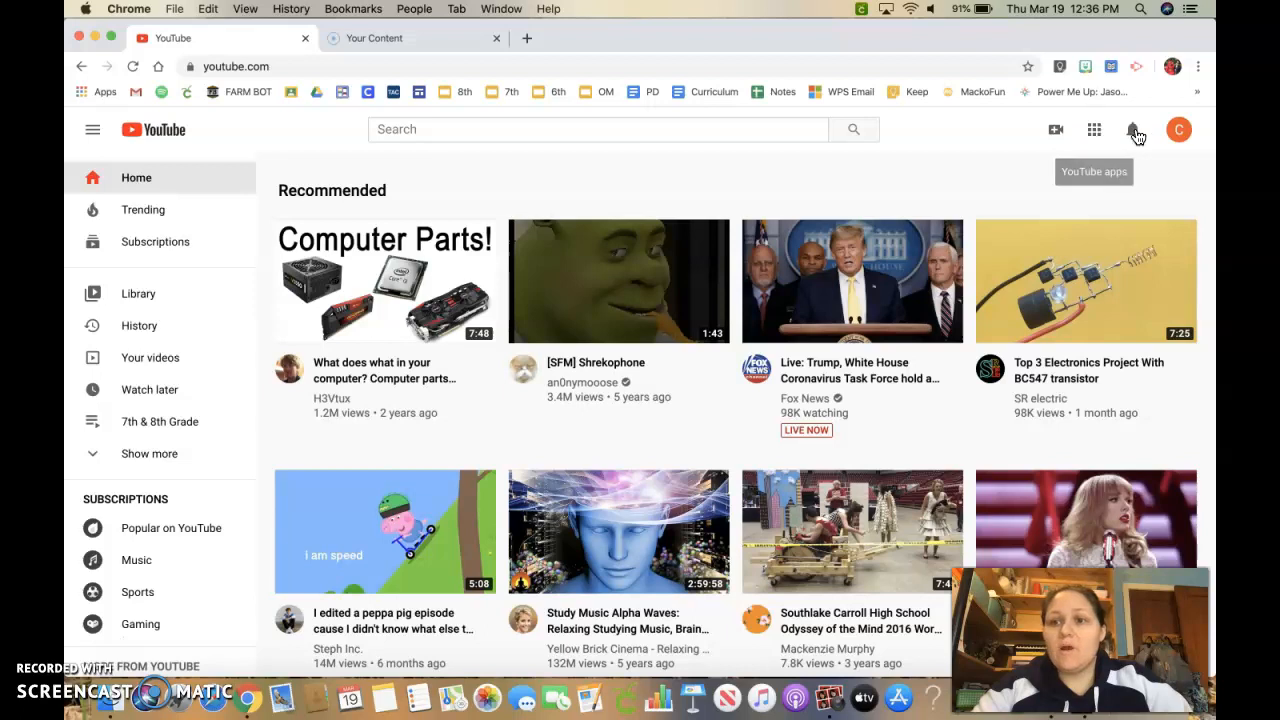
Open the account menu and switch to the school-managed account through Switch account.
{"action": "left_click", "coordinate": [1174, 131]}
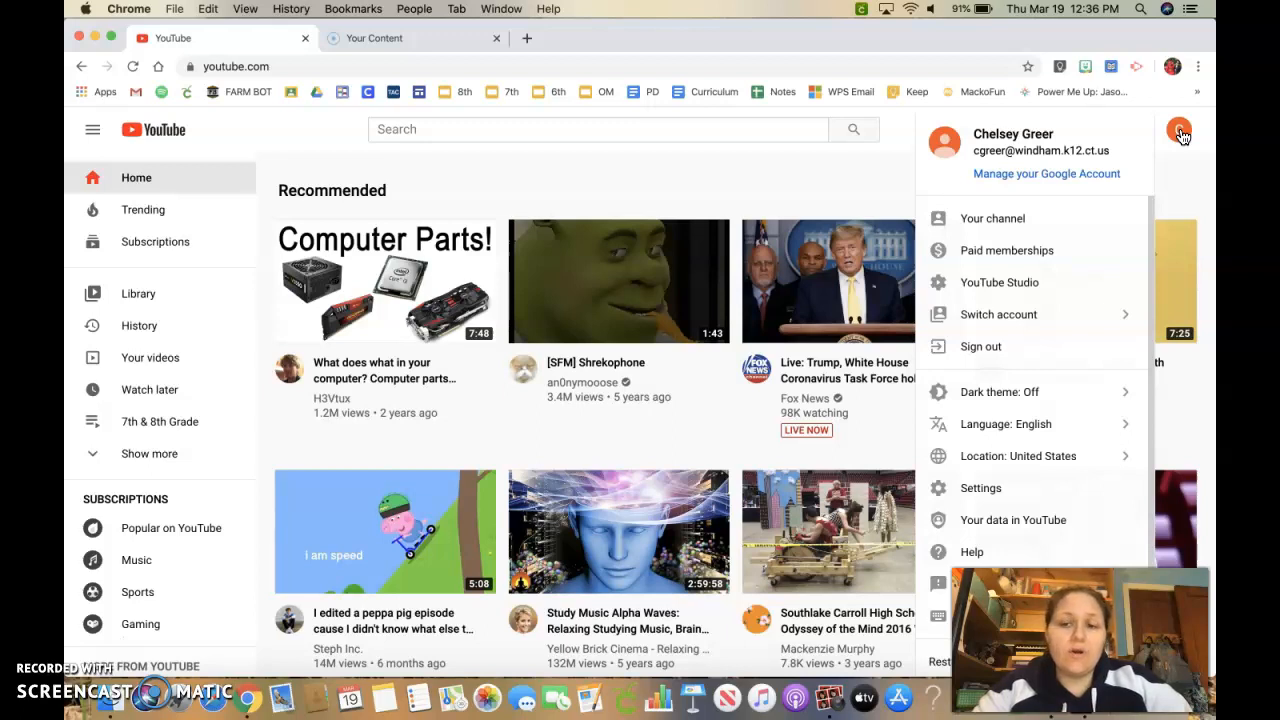
{"action": "left_click", "coordinate": [1192, 145]}
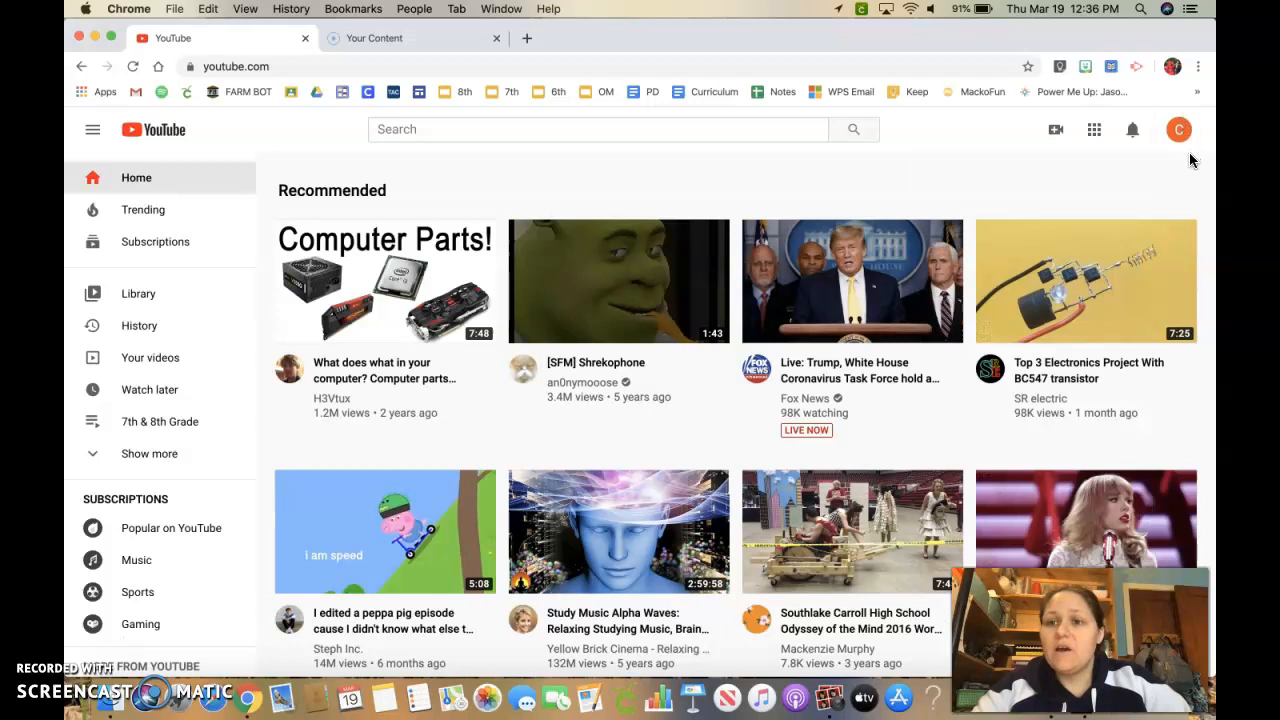
{"action": "left_click", "coordinate": [1180, 140]}
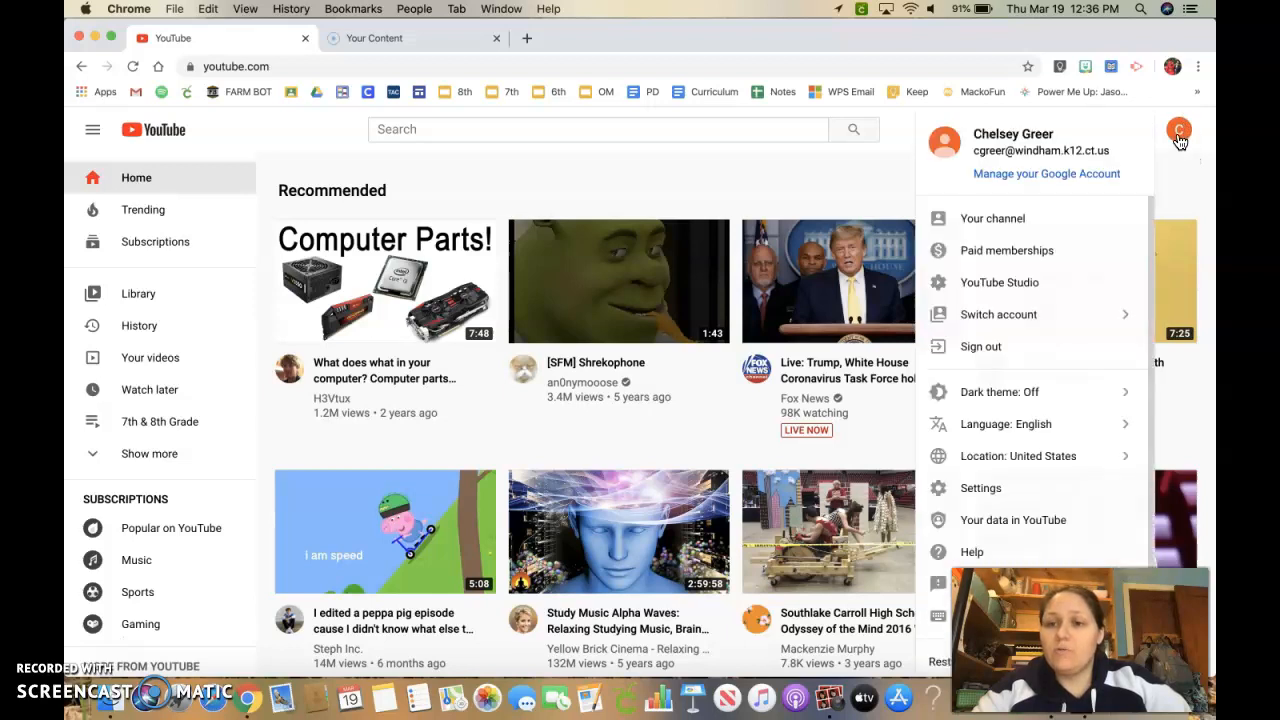
{"action": "left_click", "coordinate": [1124, 320]}
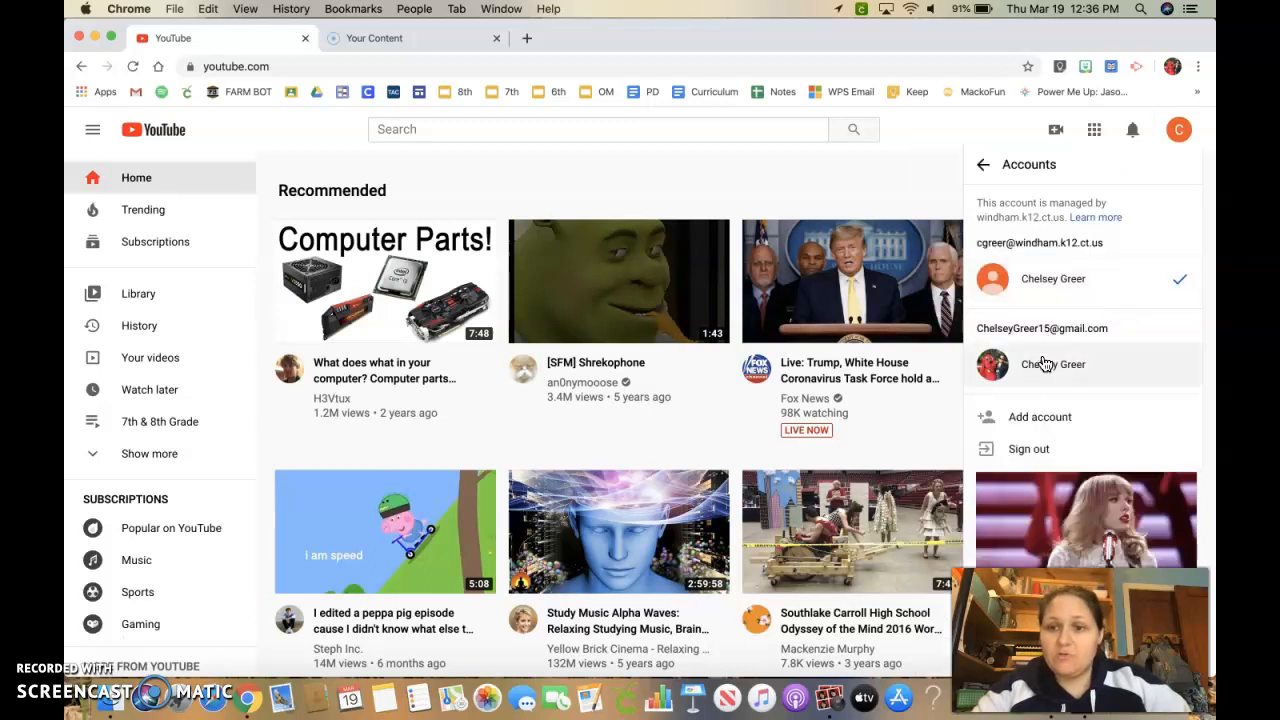
{"action": "left_click", "coordinate": [1063, 285]}
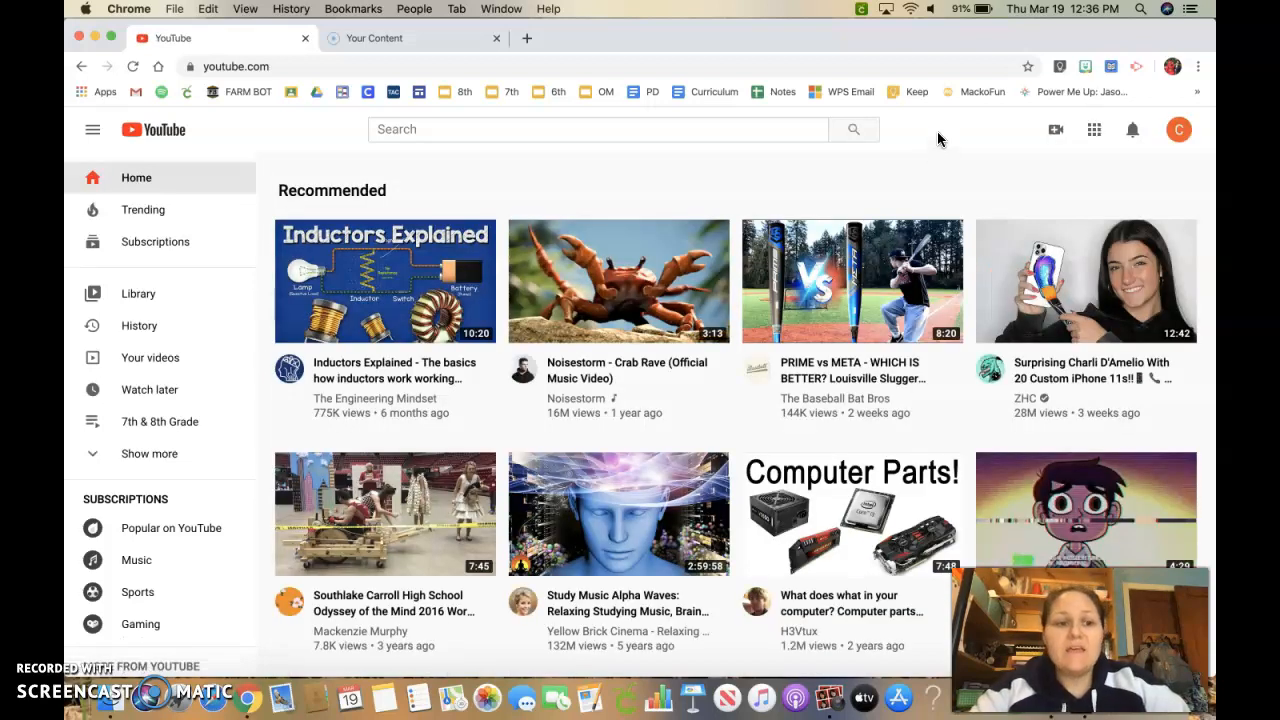
Start a video upload from the create-video menu, then close the Upload video dialog in Studio.
{"action": "left_click", "coordinate": [1057, 138]}
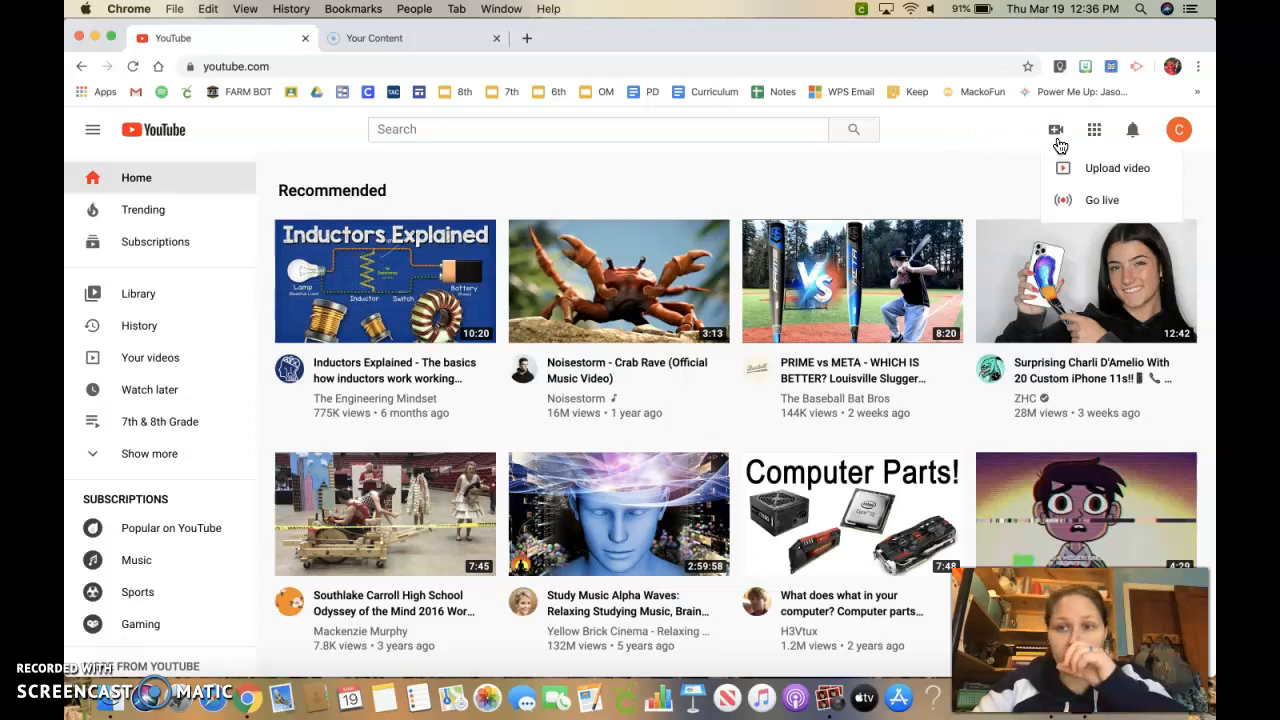
{"action": "left_click", "coordinate": [1115, 170]}
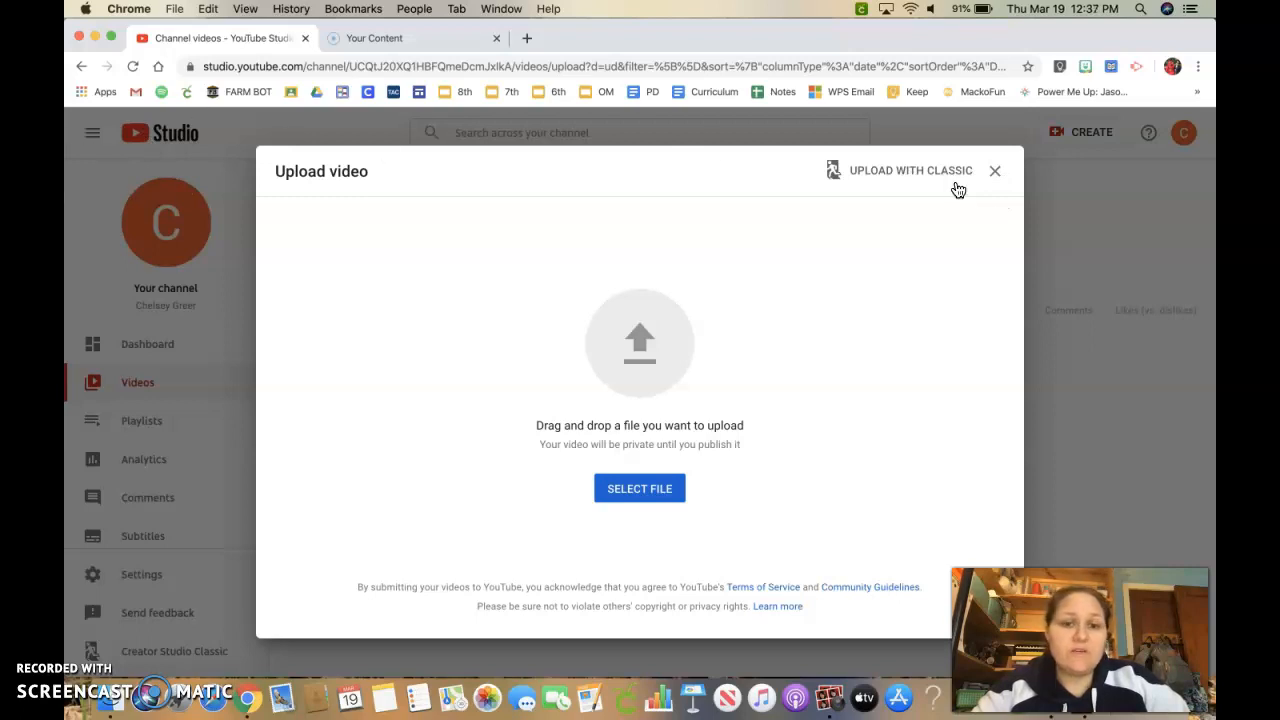
{"action": "left_click", "coordinate": [995, 172]}
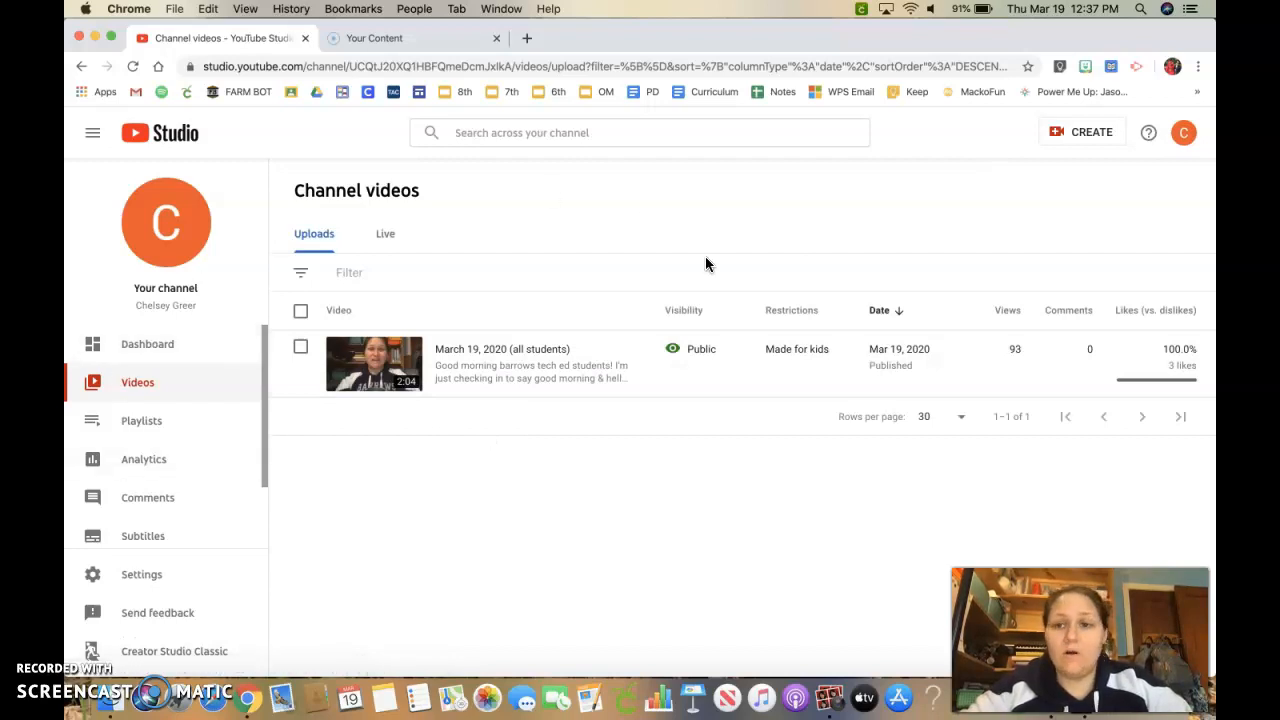
Open the channel dashboard and scroll through its upload, analytics and news cards.
{"action": "left_click", "coordinate": [140, 348]}
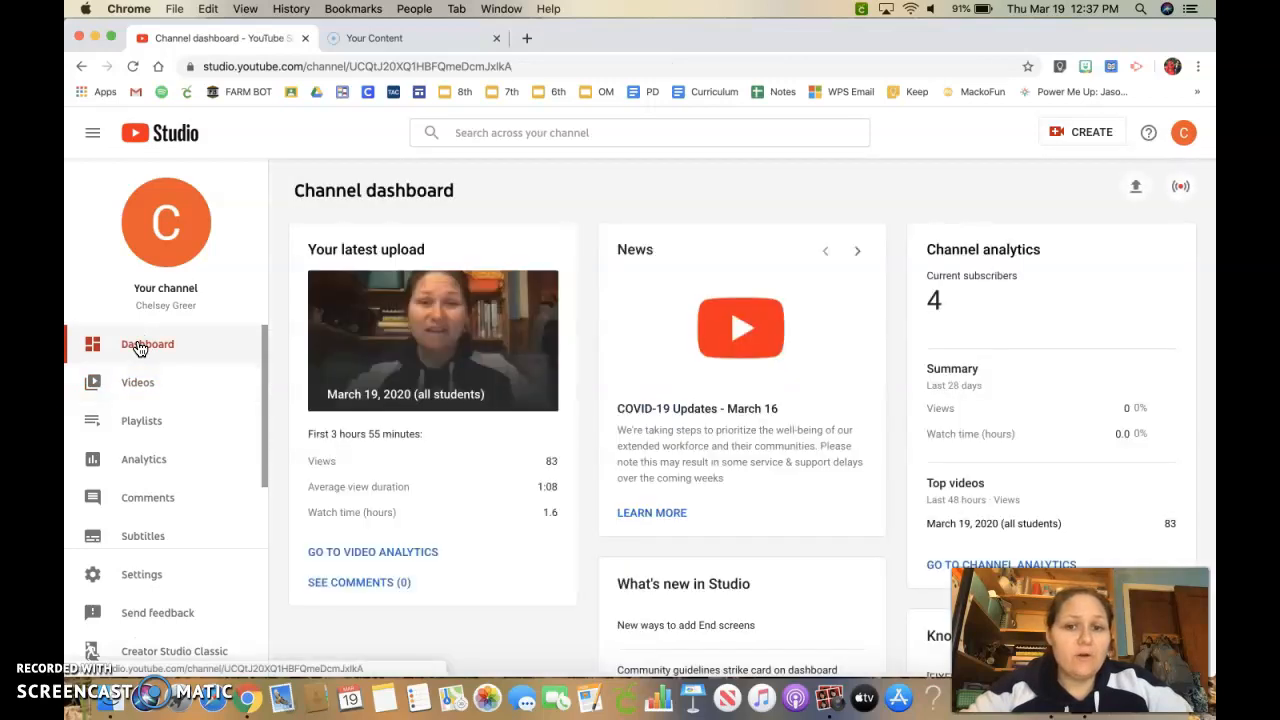
{"action": "scroll", "coordinate": [752, 340], "scroll_direction": "down", "scroll_amount": 5}
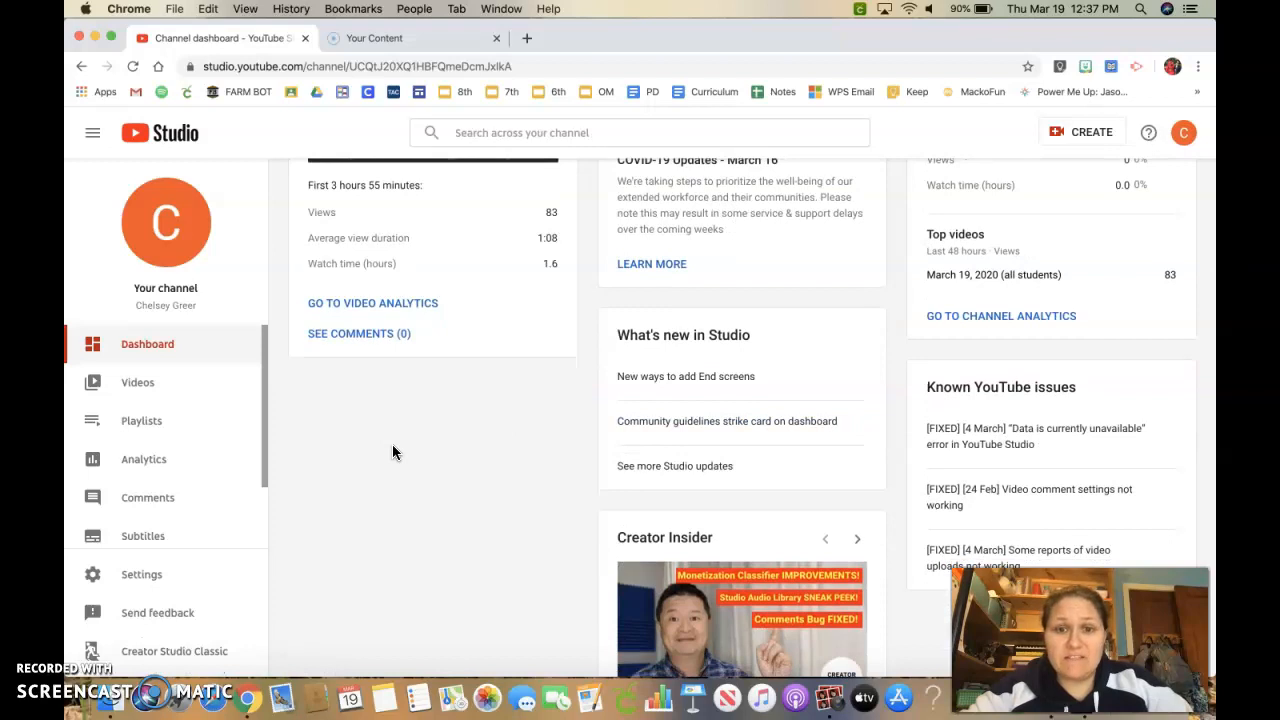
{"action": "scroll", "coordinate": [393, 452], "scroll_direction": "up", "scroll_amount": 5}
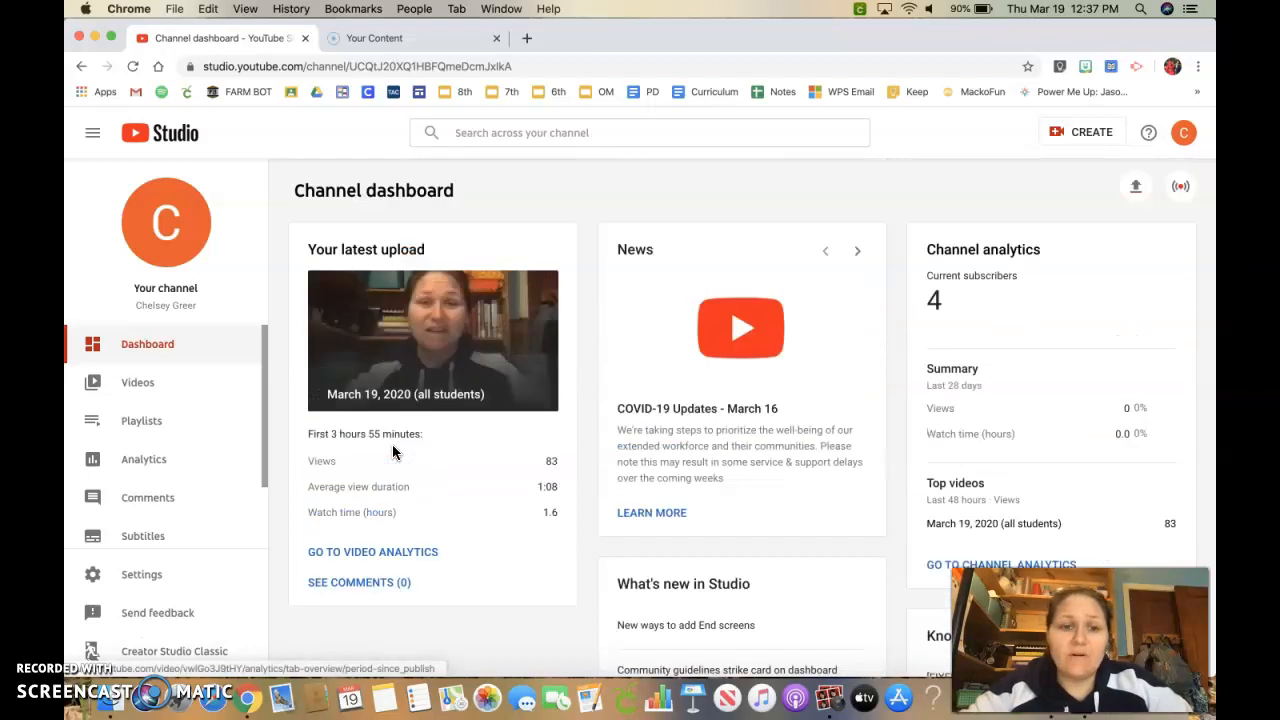
{"action": "scroll", "coordinate": [393, 452], "scroll_direction": "down", "scroll_amount": 3}
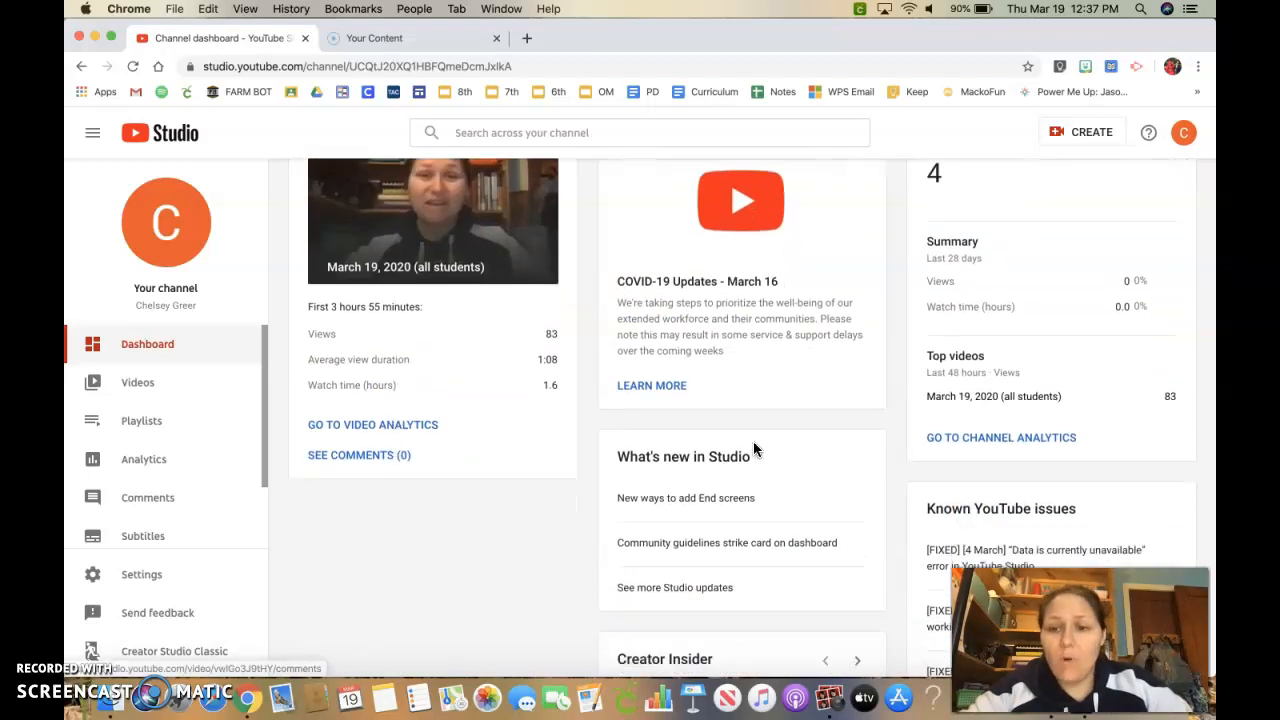
{"action": "scroll", "coordinate": [754, 446], "scroll_direction": "down", "scroll_amount": 4}
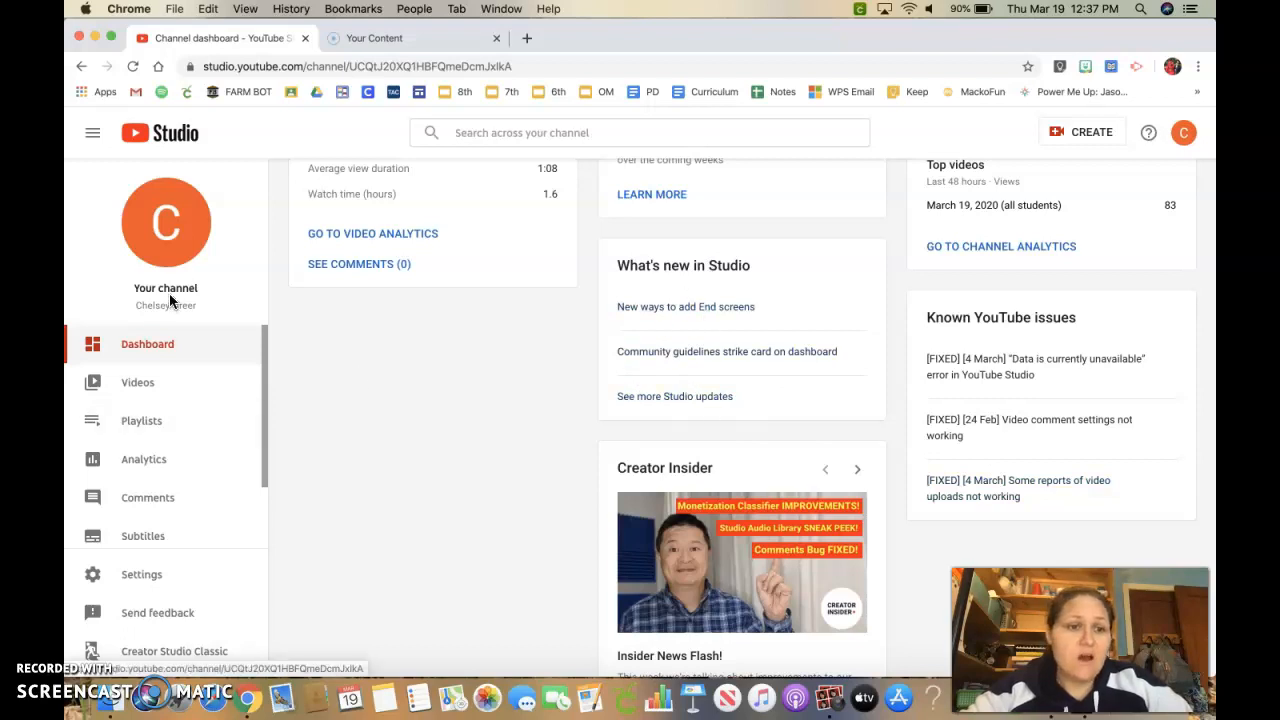
{"action": "scroll", "coordinate": [378, 452], "scroll_direction": "down", "scroll_amount": 2}
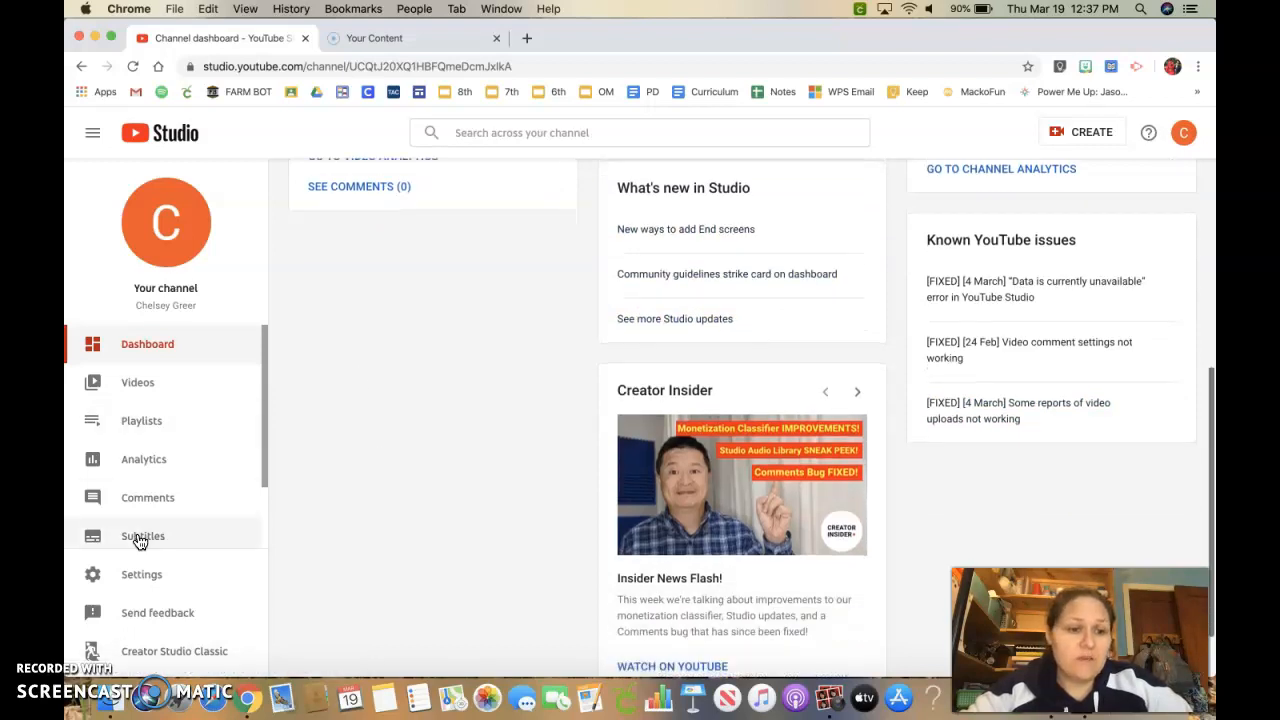
{"action": "scroll", "coordinate": [134, 534], "scroll_direction": "down", "scroll_amount": 2}
Try setting the channel as made for kids in channel Advanced settings, then cancel and discard the change.
{"action": "left_click", "coordinate": [140, 576]}
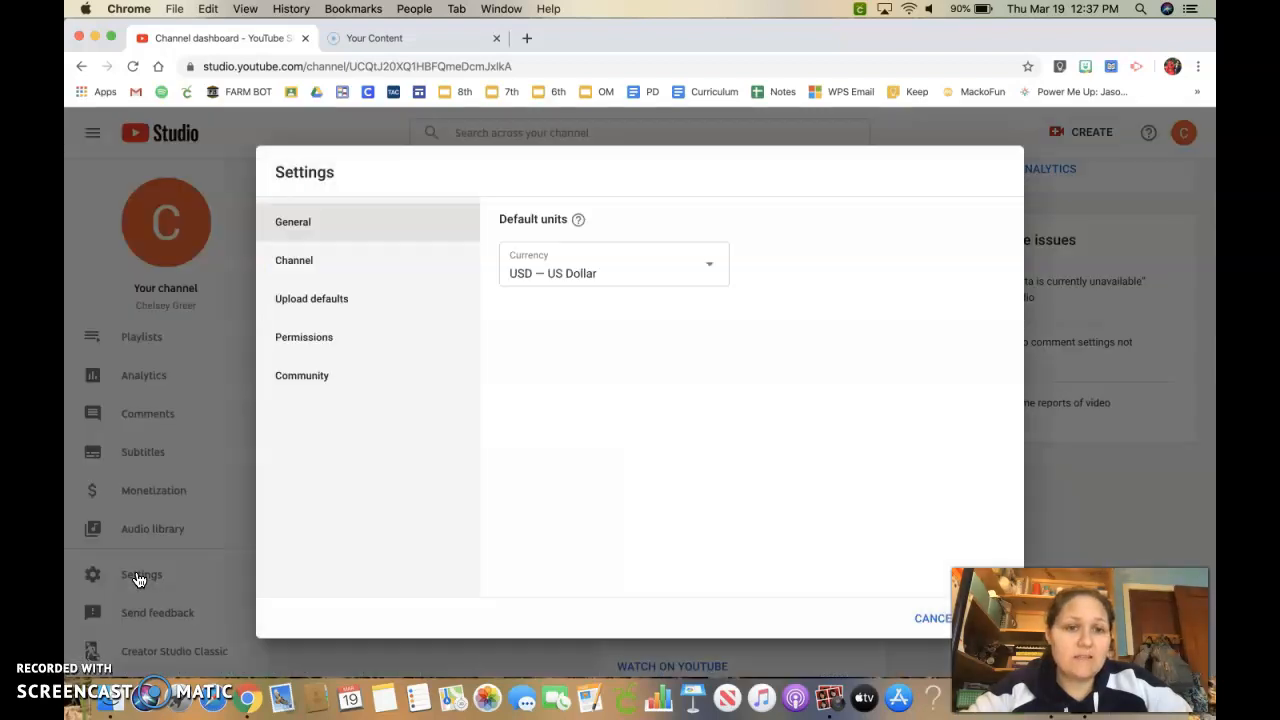
{"action": "left_click", "coordinate": [287, 262]}
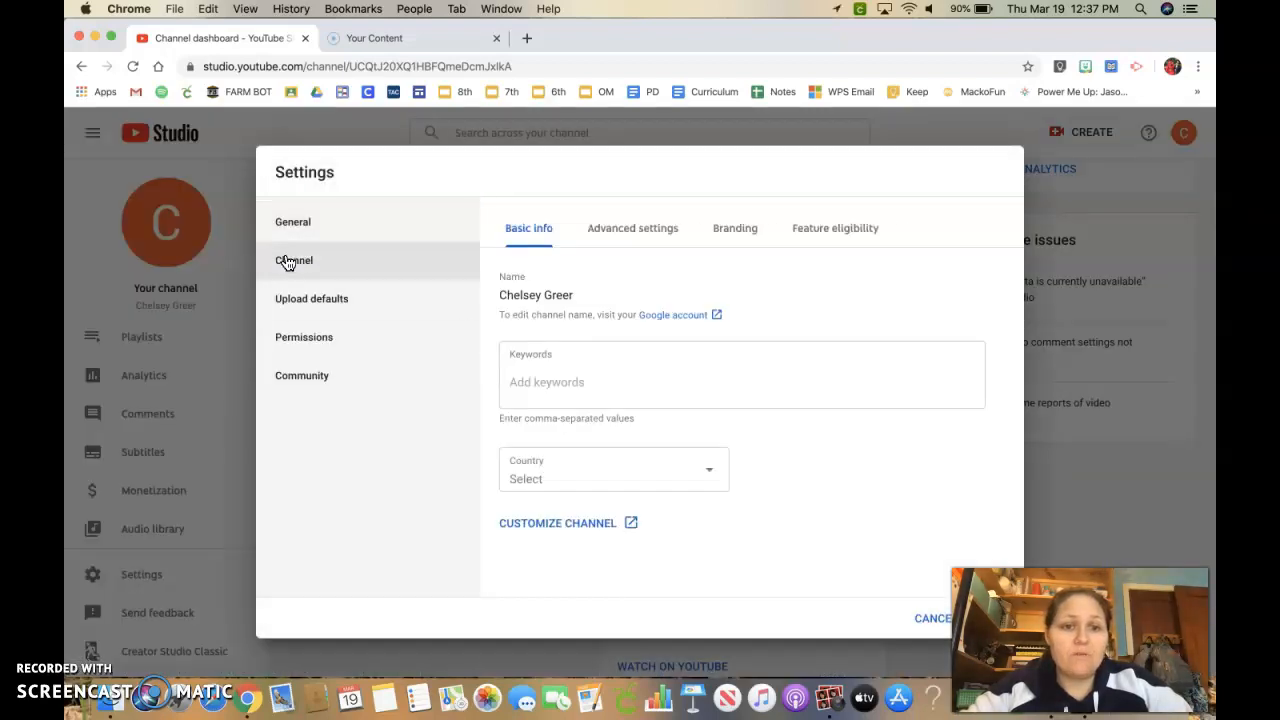
{"action": "left_click", "coordinate": [644, 240]}
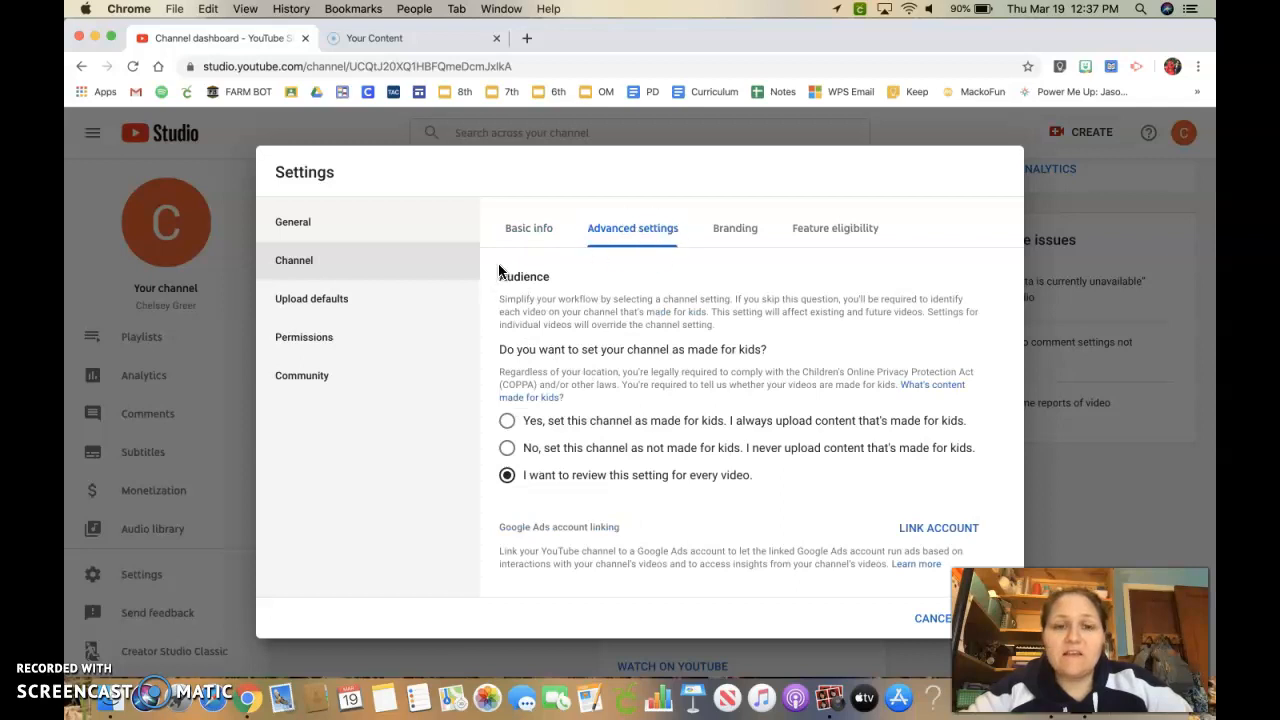
{"action": "left_click", "coordinate": [508, 421]}
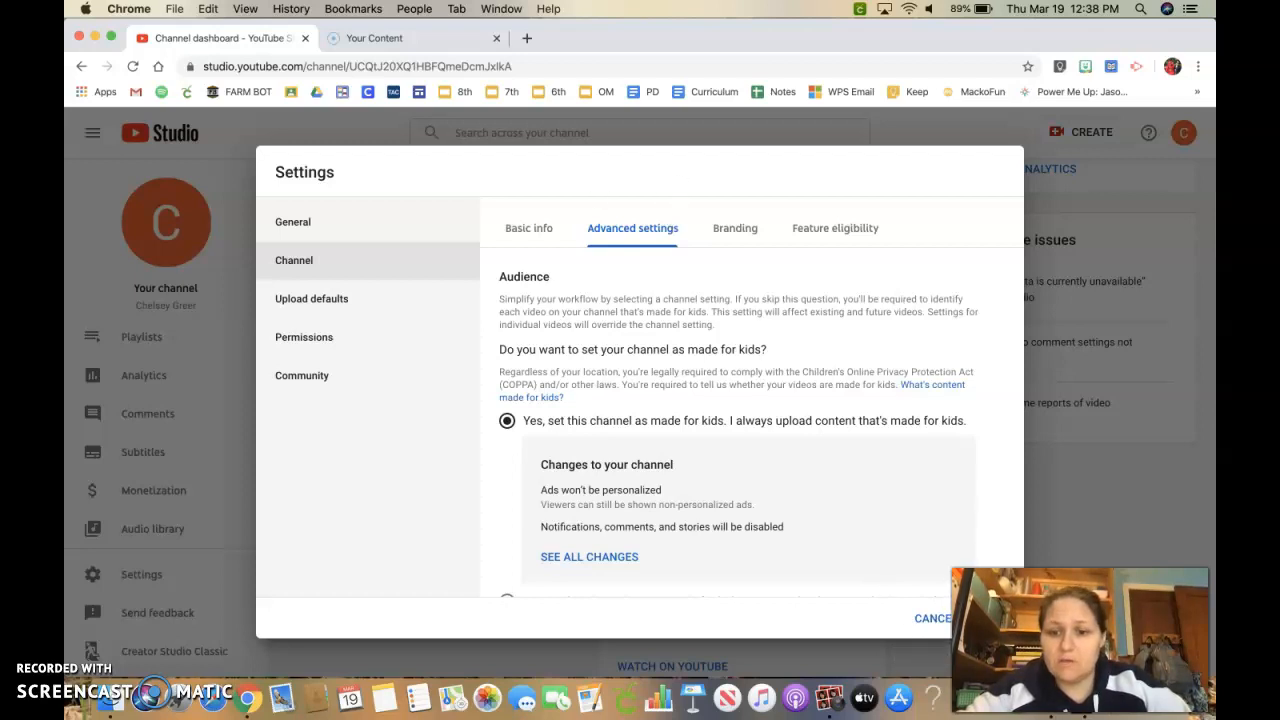
{"action": "left_click", "coordinate": [933, 618]}
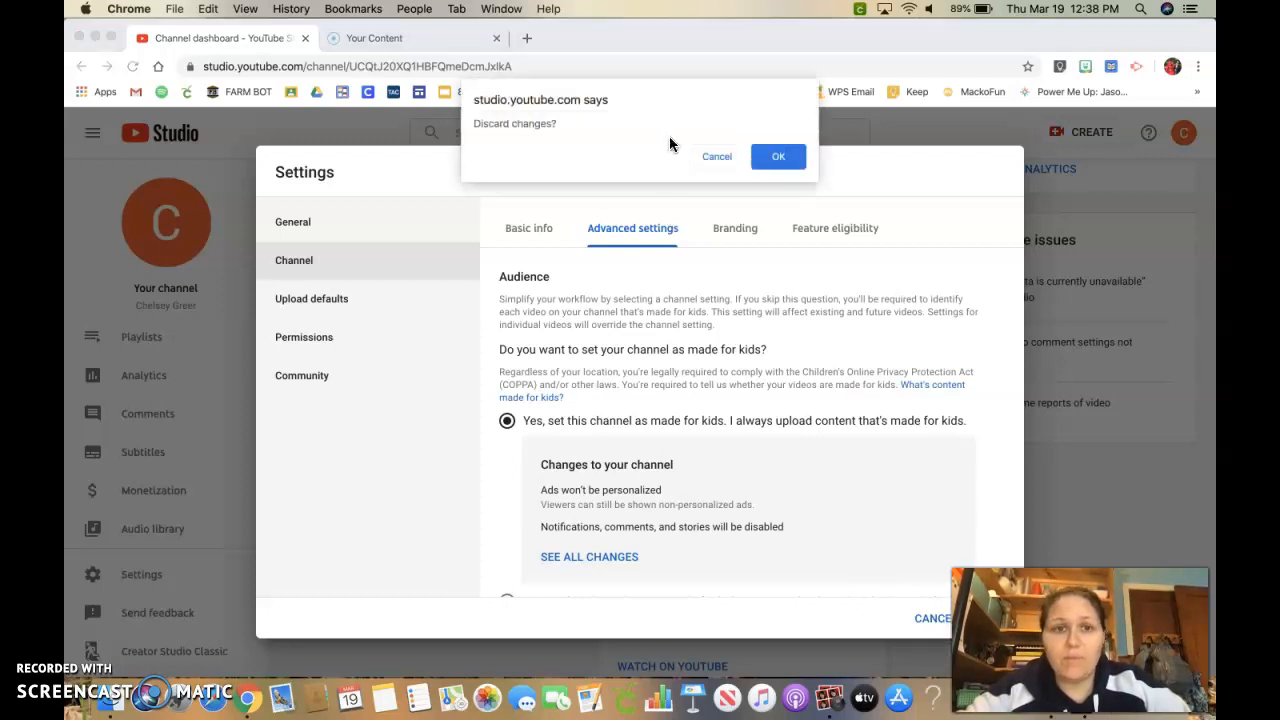
{"action": "left_click", "coordinate": [774, 157]}
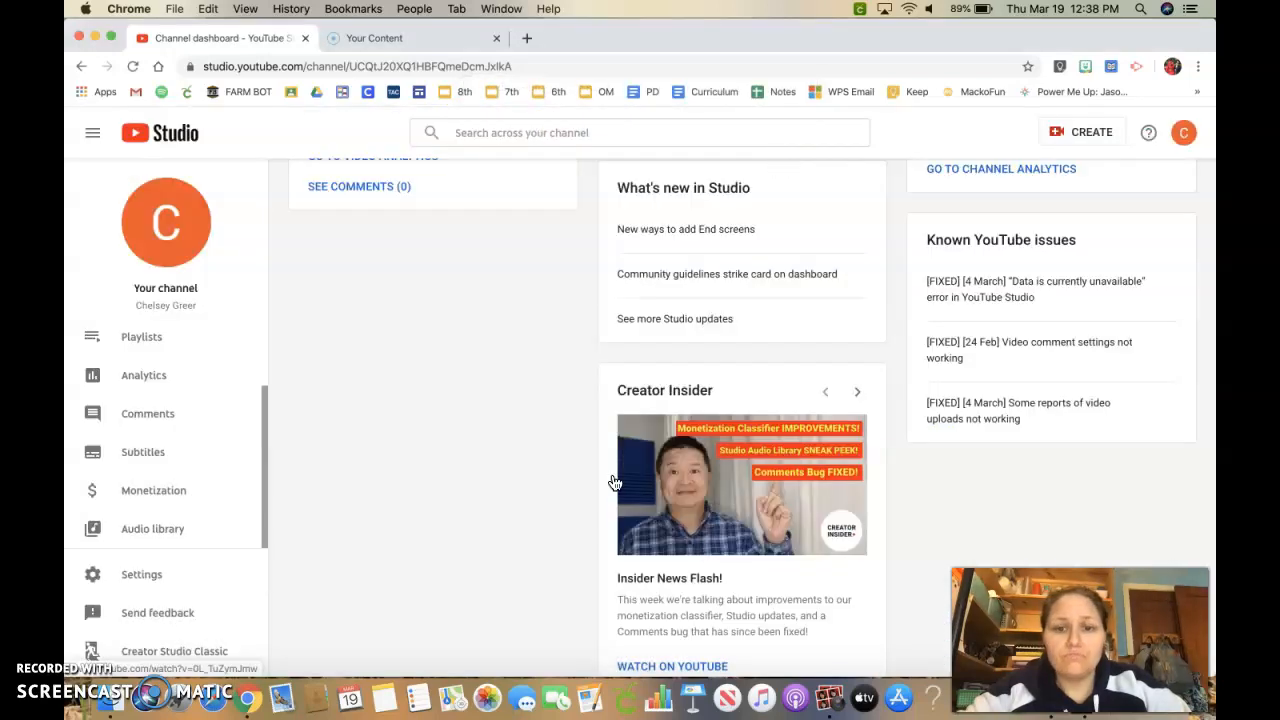
Open the Upload video dialog from the Create menu on the dashboard.
{"action": "scroll", "coordinate": [345, 241], "scroll_direction": "up", "scroll_amount": 3}
{"action": "scroll", "coordinate": [345, 241], "scroll_direction": "down", "scroll_amount": 4}
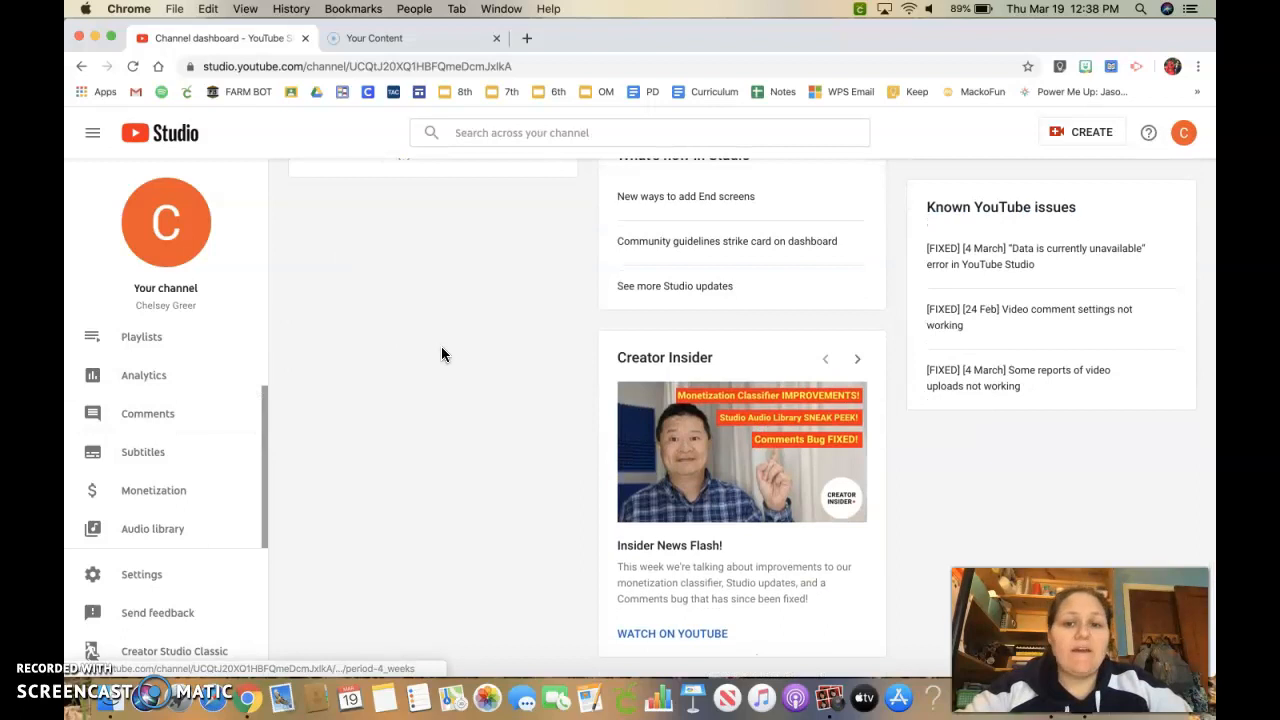
{"action": "scroll", "coordinate": [441, 354], "scroll_direction": "up", "scroll_amount": 5}
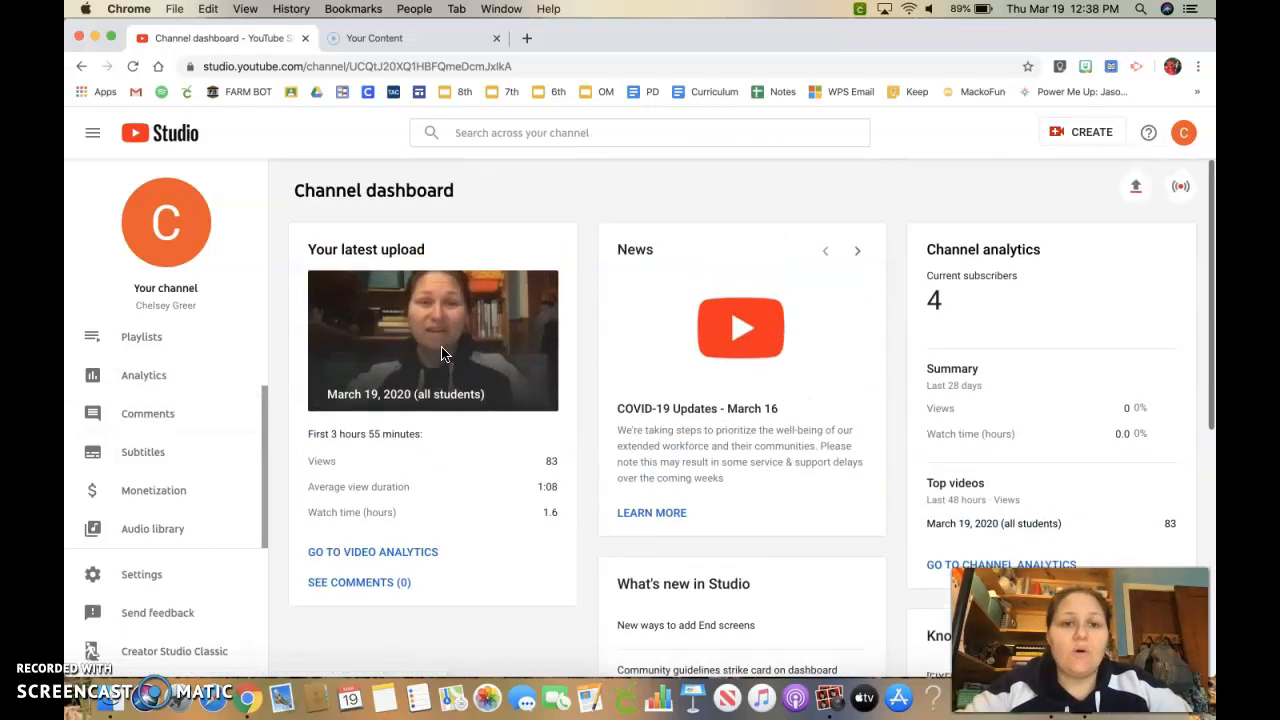
{"action": "left_click", "coordinate": [1072, 140]}
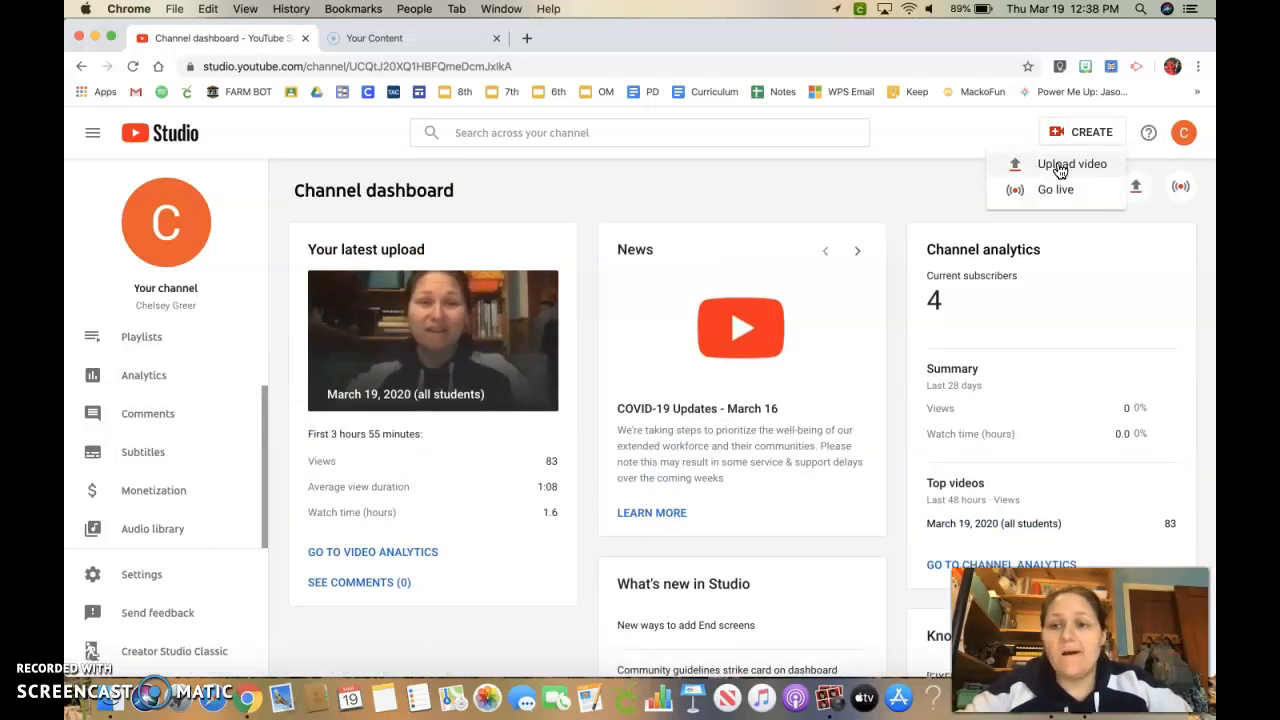
{"action": "left_click", "coordinate": [1060, 168]}
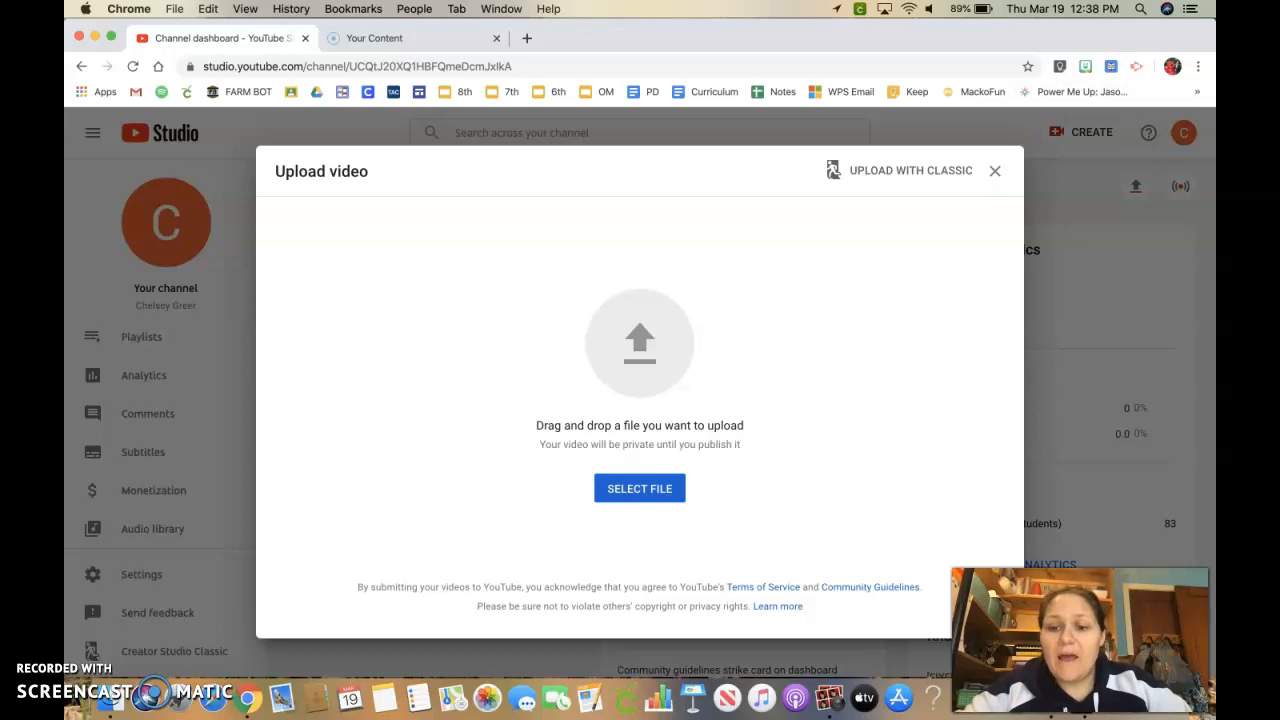
Launch Photo Booth from the Dock, close its window, and launch it again.
{"action": "left_click", "coordinate": [829, 700]}
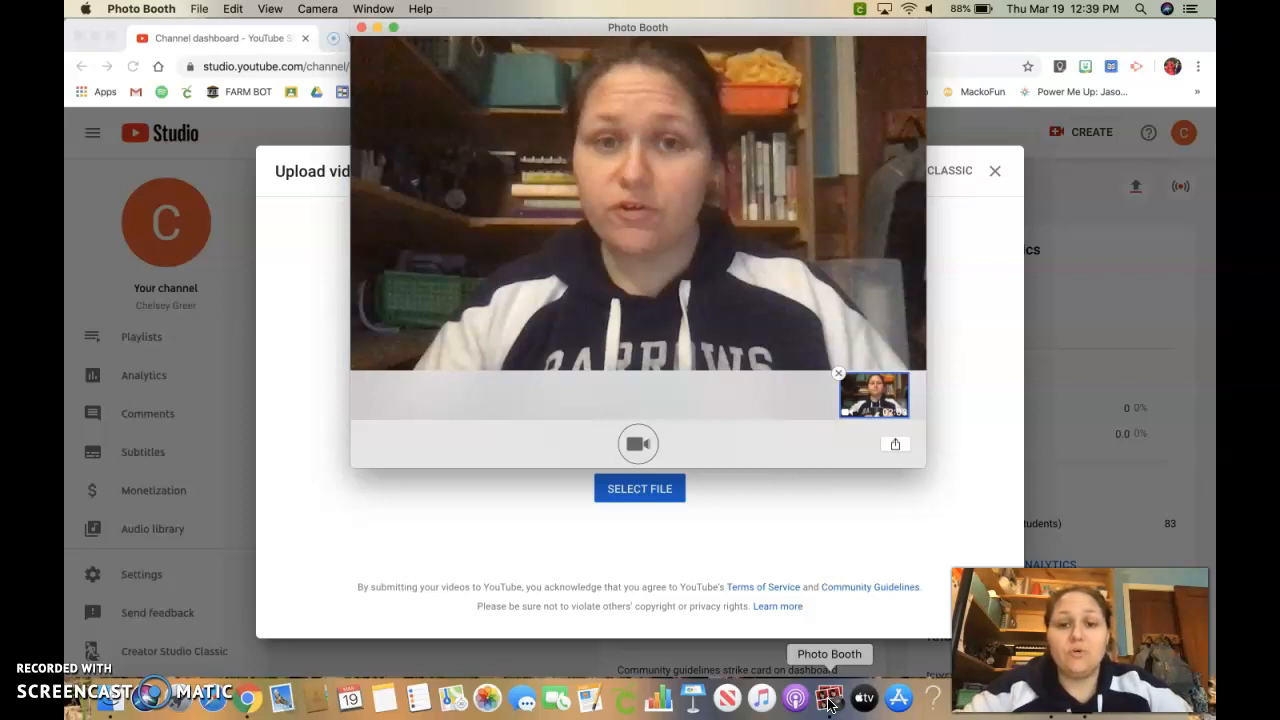
{"action": "left_click", "coordinate": [361, 28]}
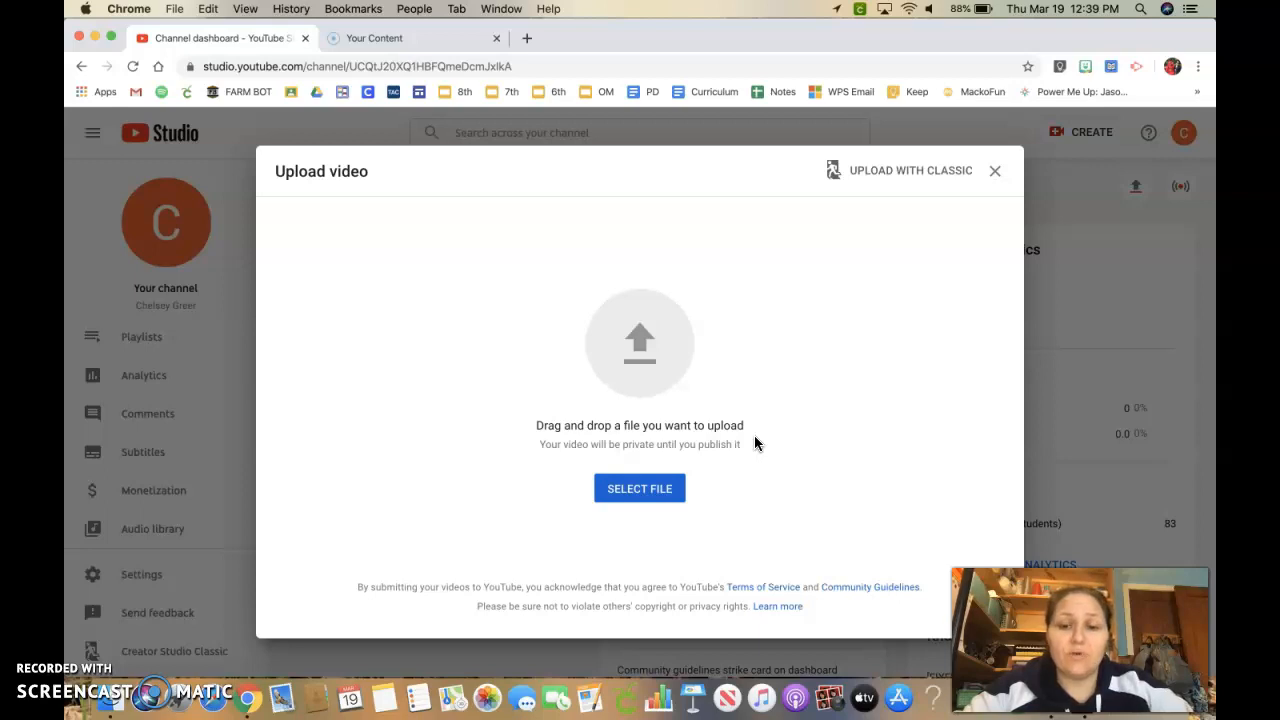
{"action": "left_click", "coordinate": [831, 702]}
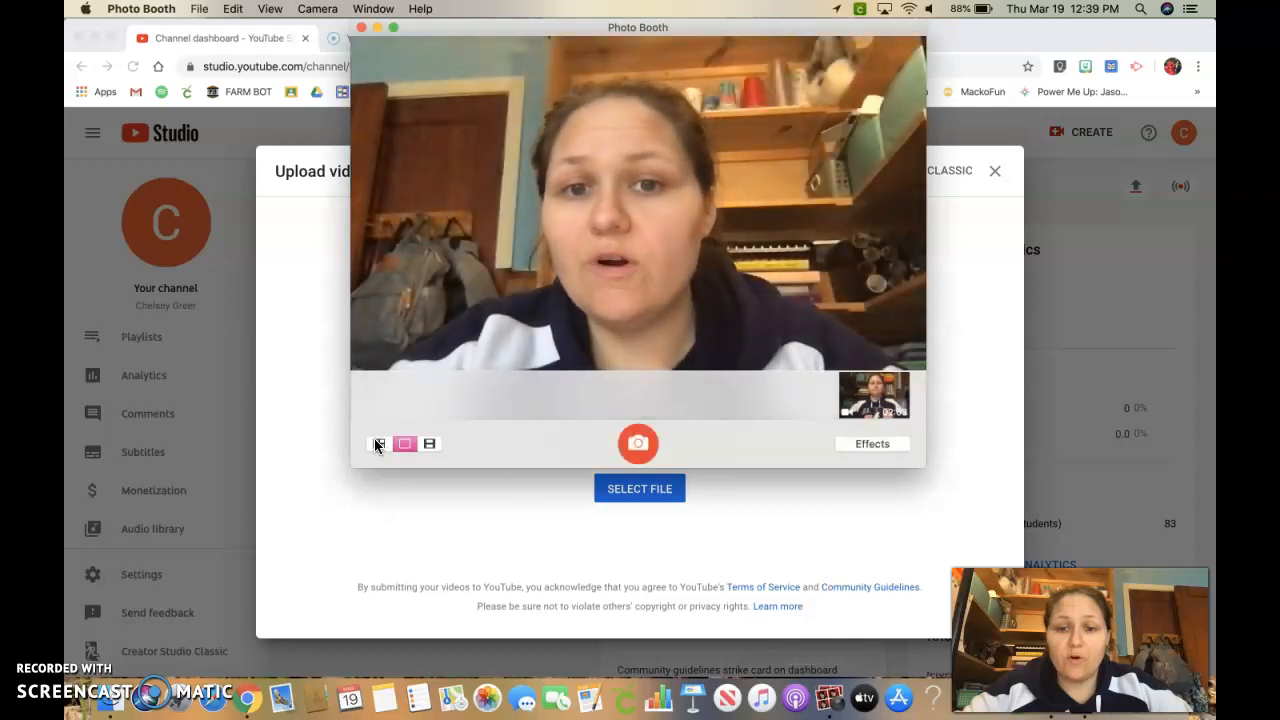
Switch Photo Booth between four-photo, single-photo and video capture modes, ending on video mode.
{"action": "left_click", "coordinate": [378, 444]}
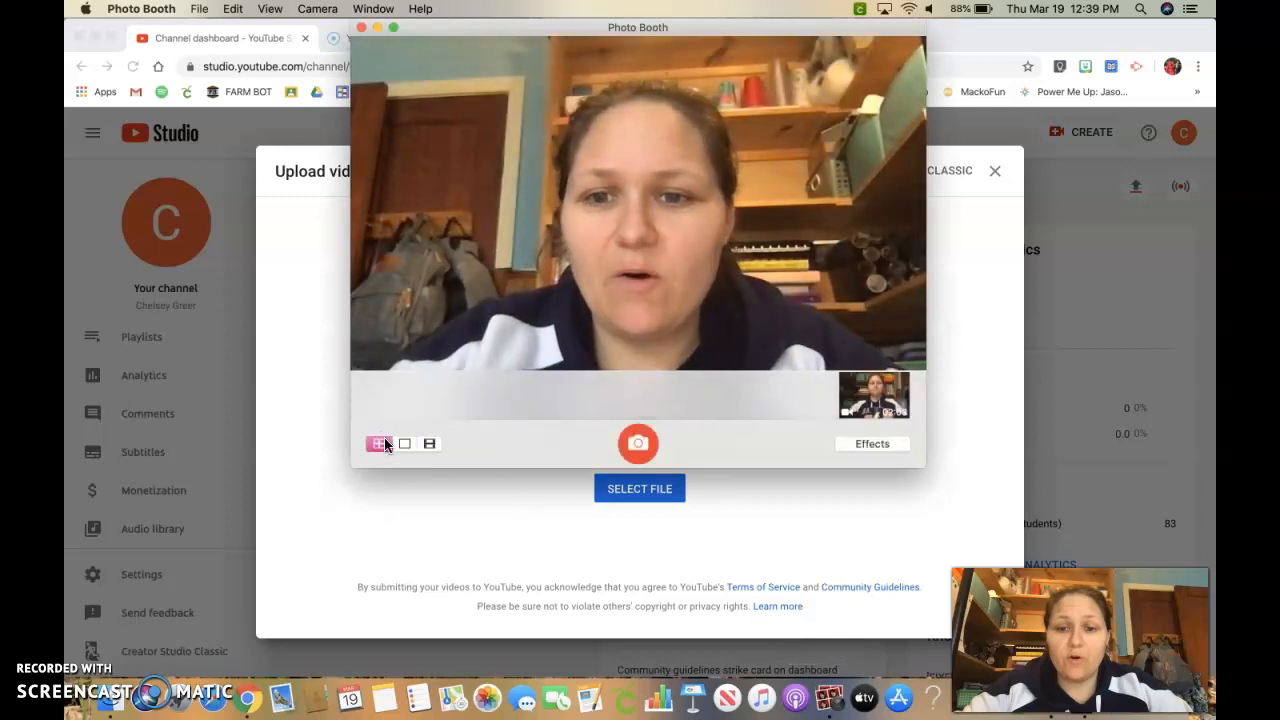
{"action": "left_click", "coordinate": [429, 444]}
{"action": "left_click", "coordinate": [408, 444]}
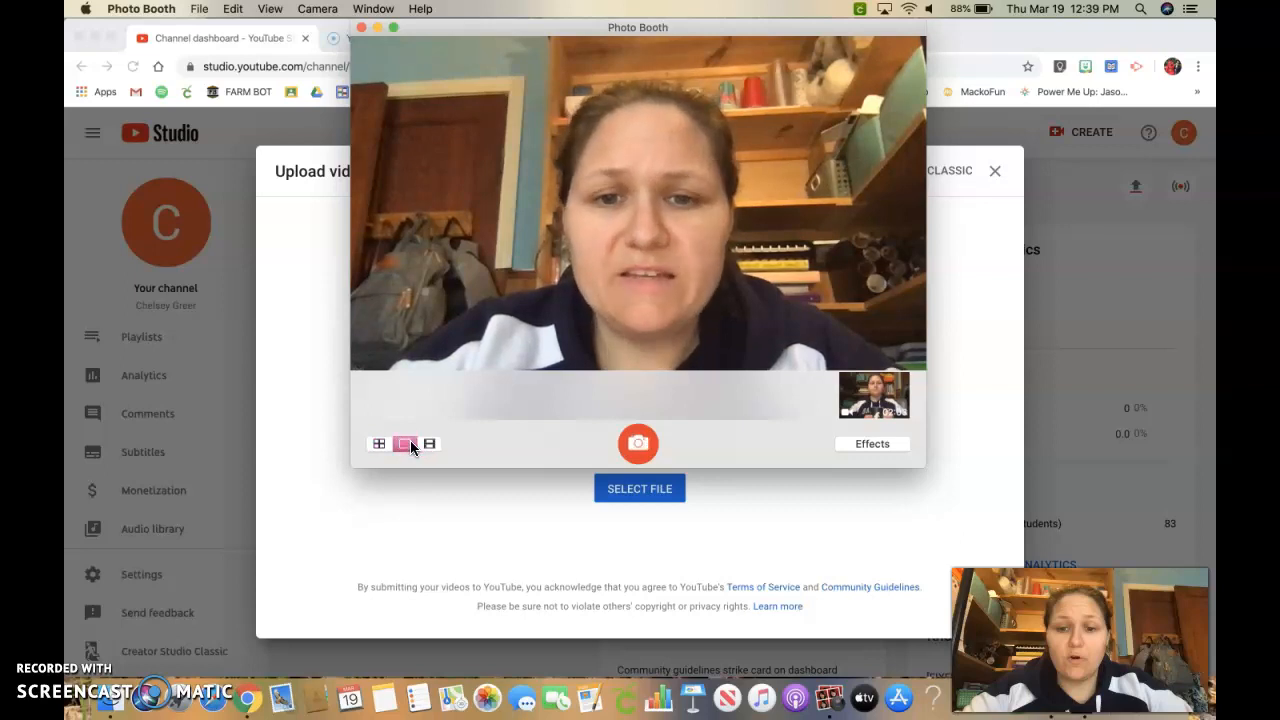
{"action": "left_click", "coordinate": [429, 444]}
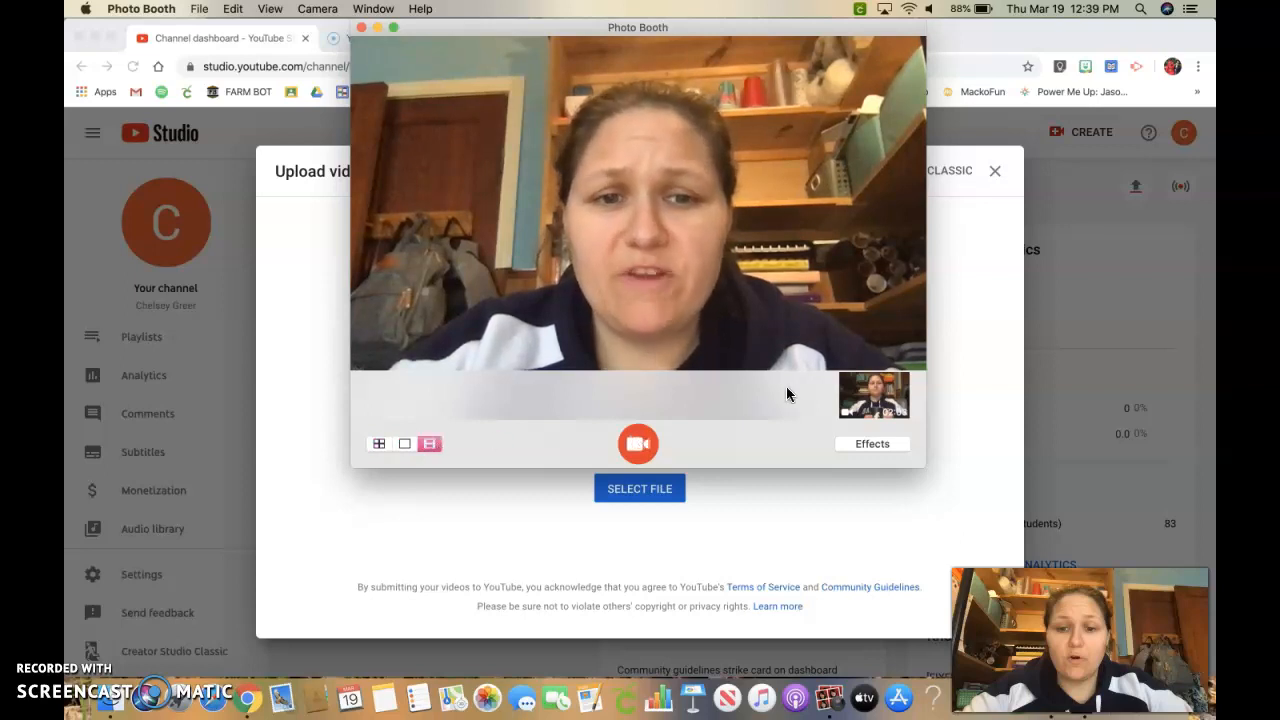
Browse the Photo Booth effects gallery across two pages, then close the Photo Booth window.
{"action": "left_click", "coordinate": [878, 450]}
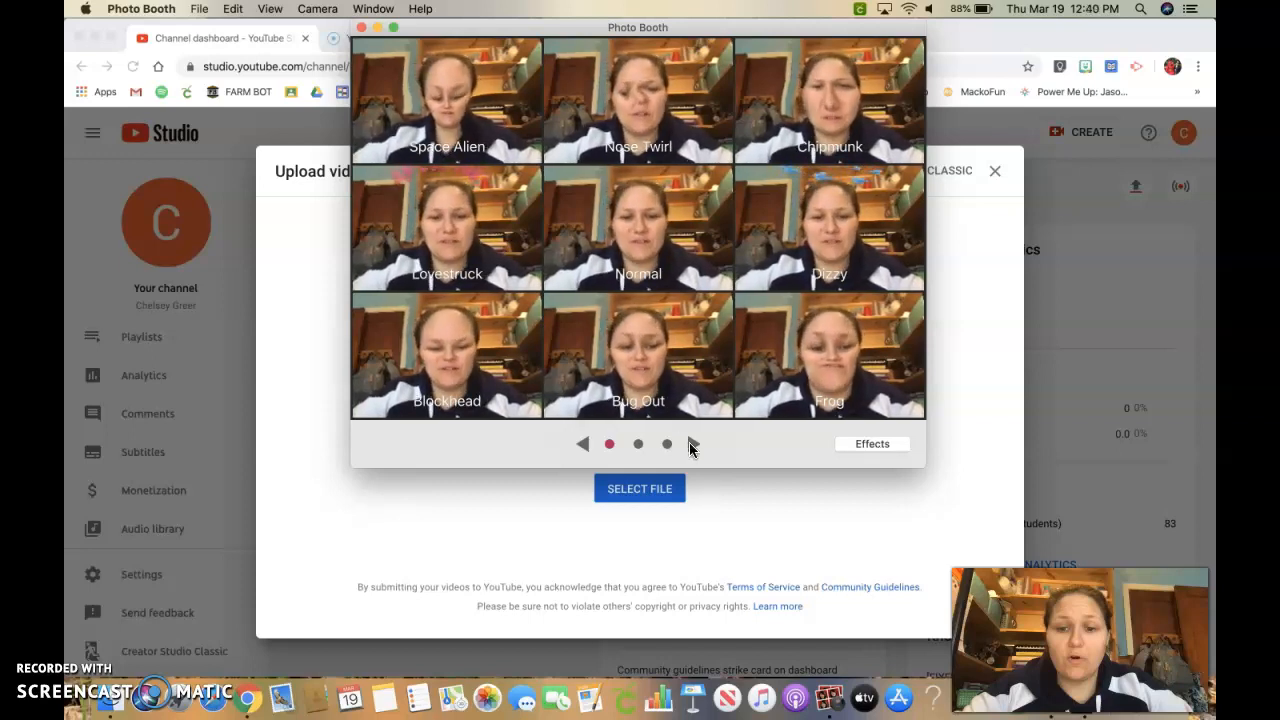
{"action": "left_click", "coordinate": [692, 446]}
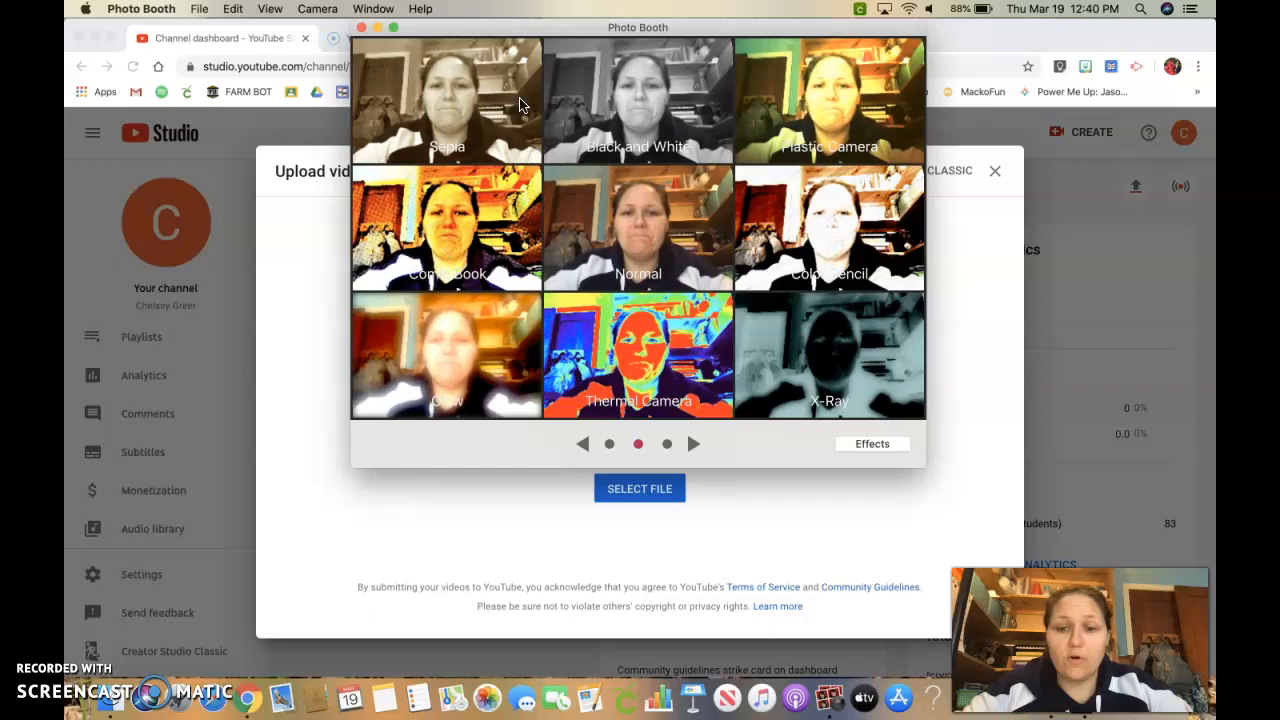
{"action": "left_click", "coordinate": [362, 29]}
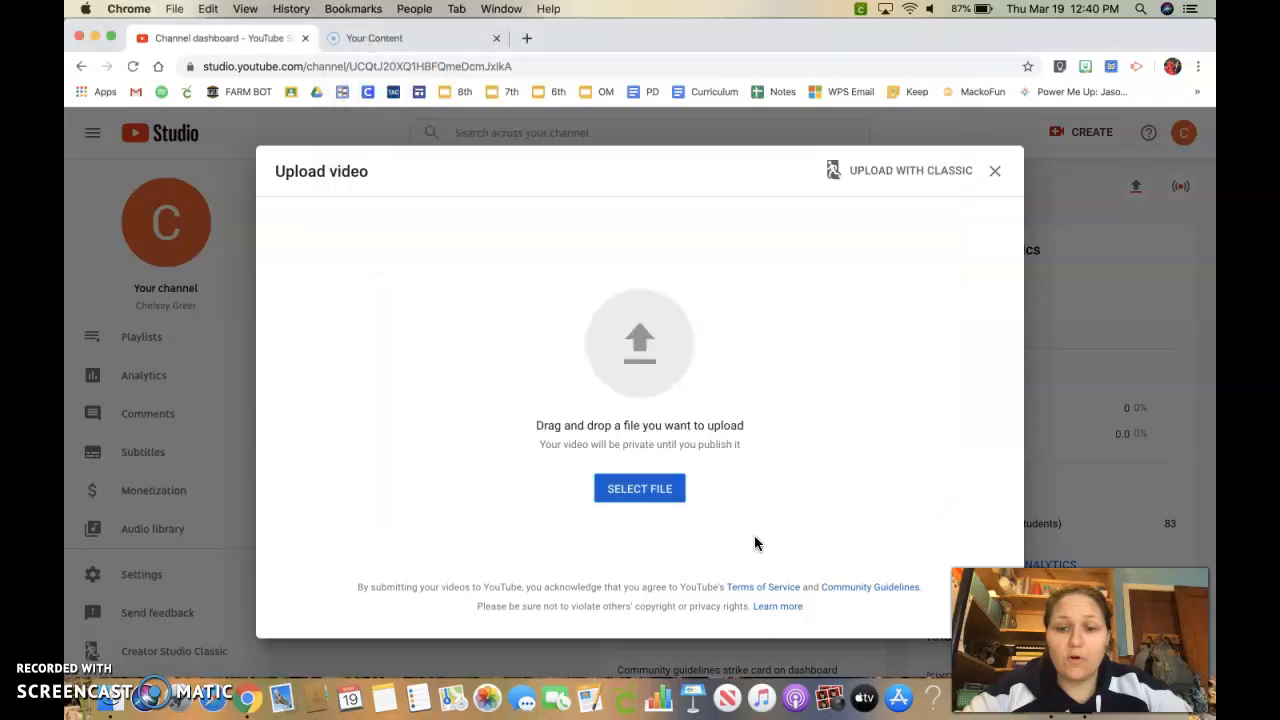
{"action": "left_click", "coordinate": [643, 495]}
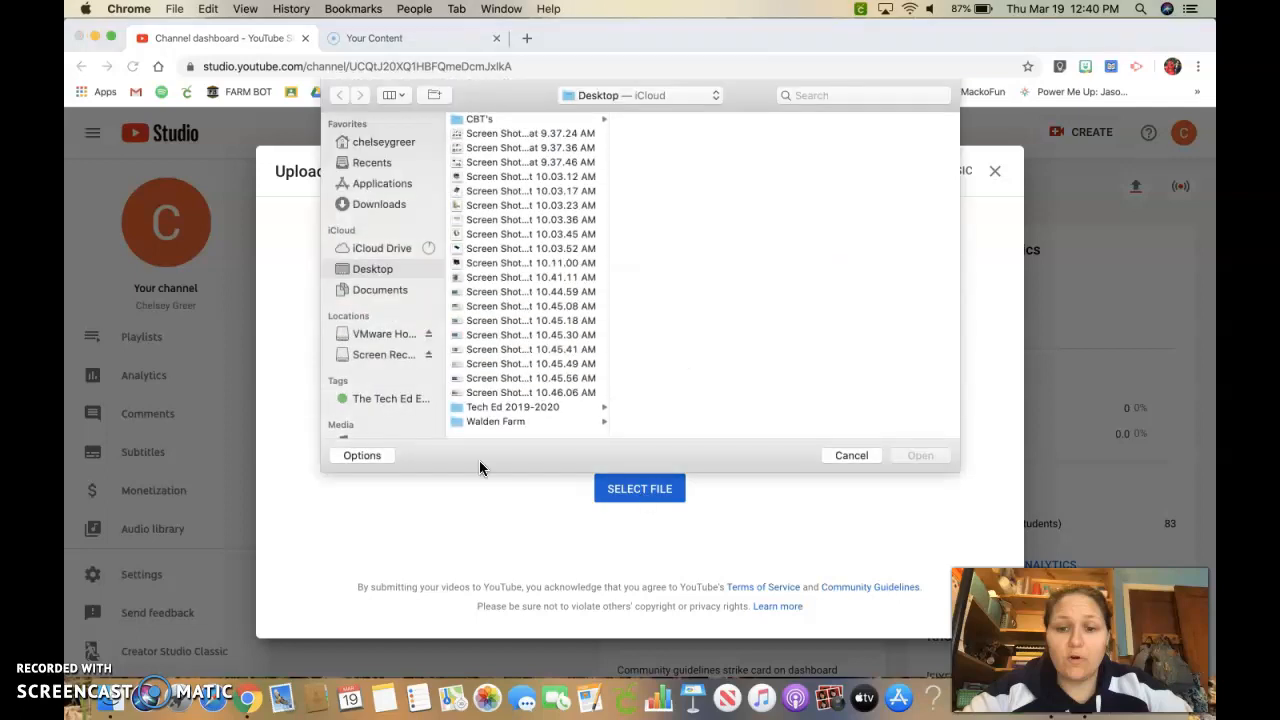
{"action": "left_click", "coordinate": [380, 252]}
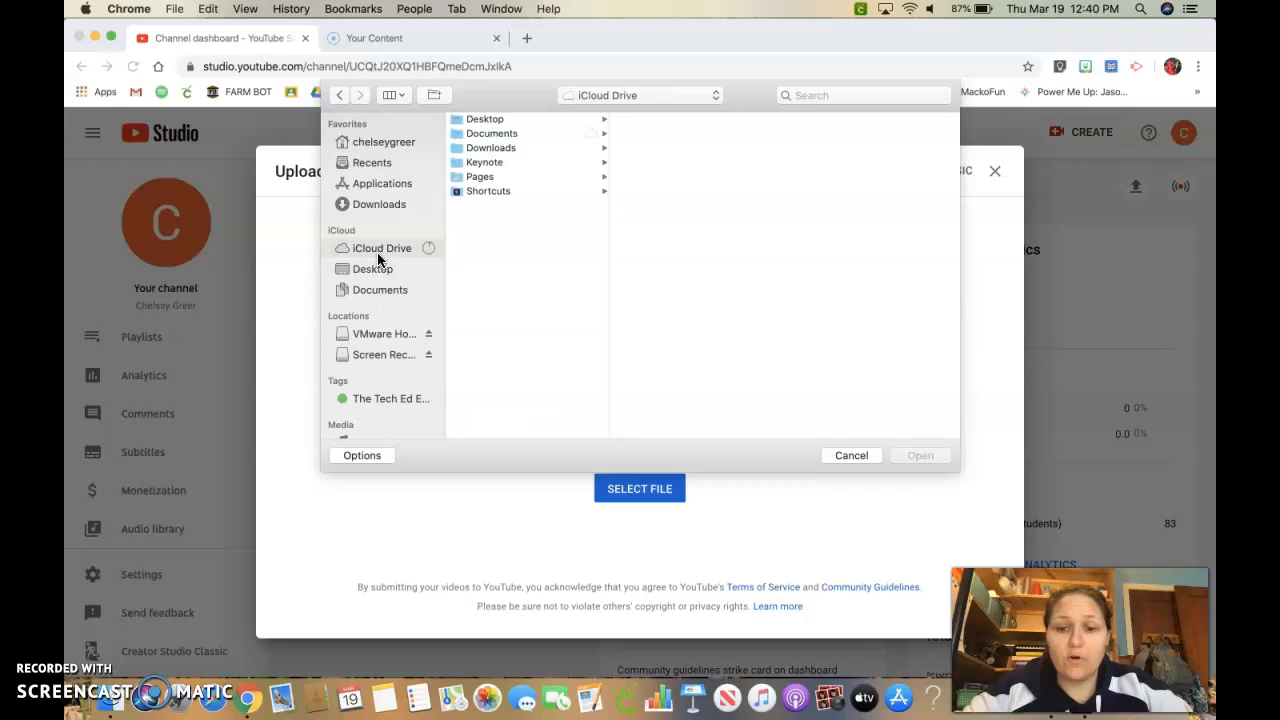
{"action": "left_click", "coordinate": [387, 201]}
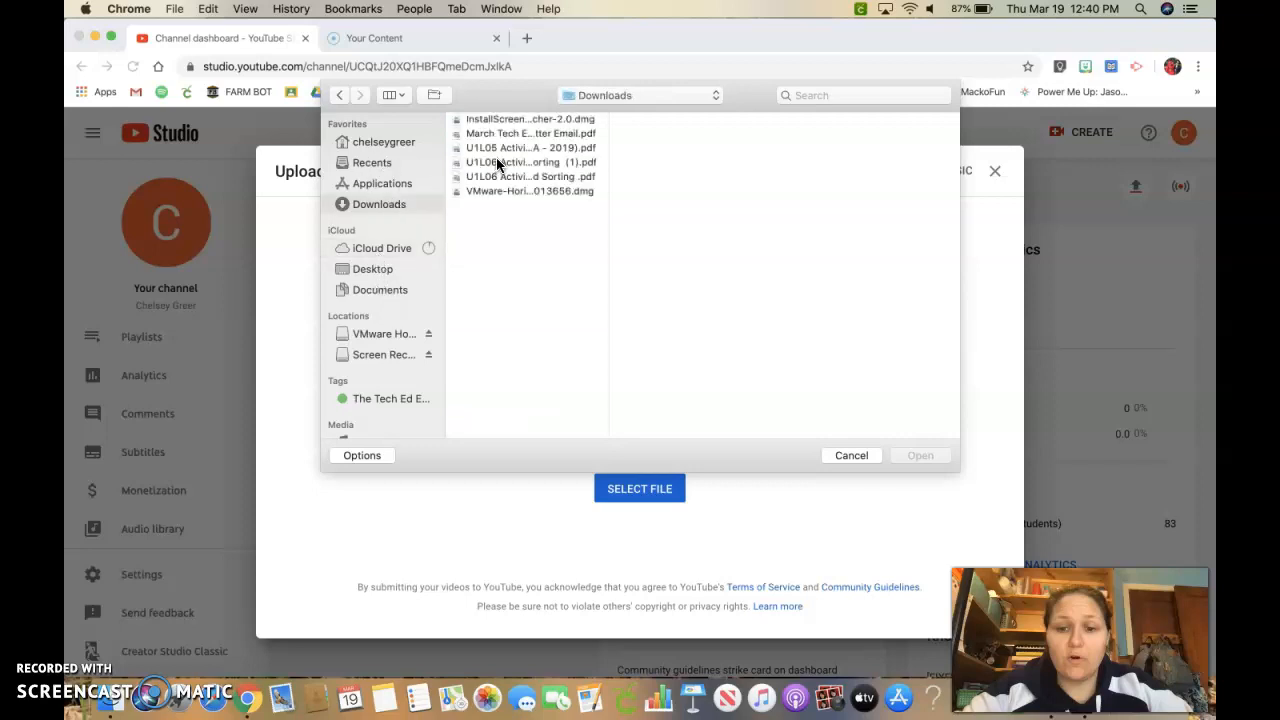
{"action": "left_click", "coordinate": [374, 182]}
{"action": "left_click", "coordinate": [383, 143]}
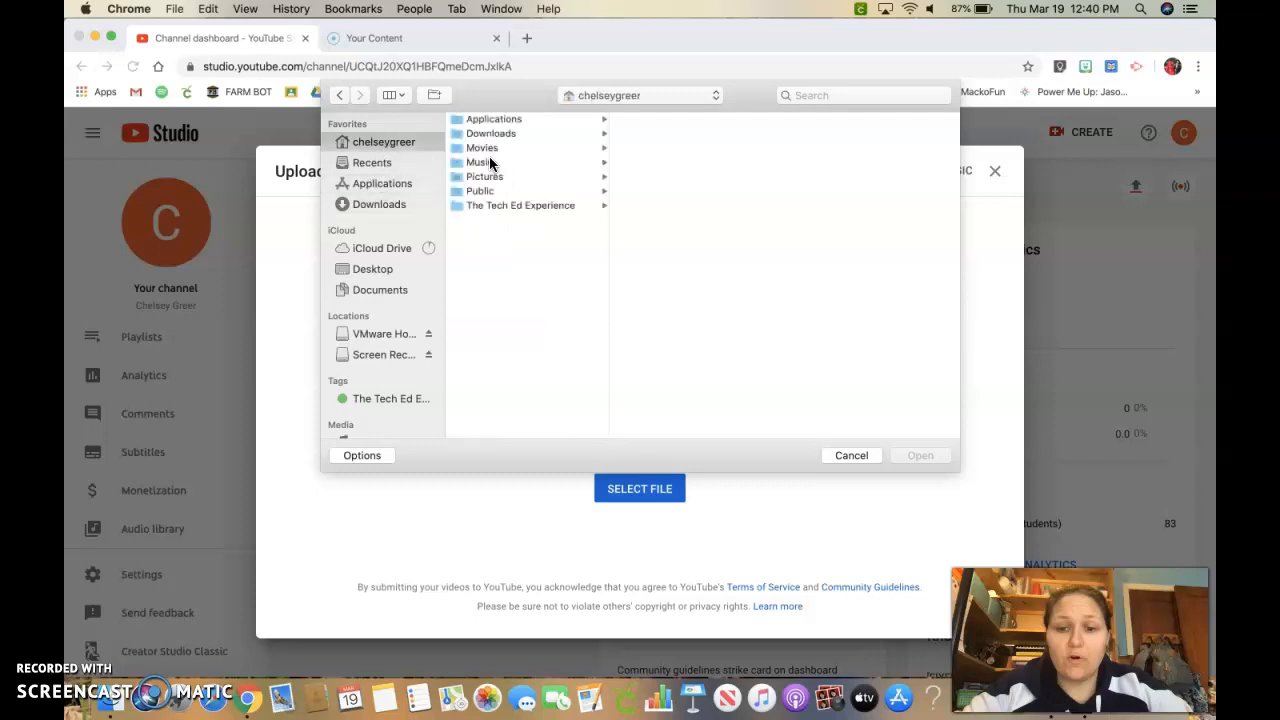
{"action": "left_click", "coordinate": [486, 192]}
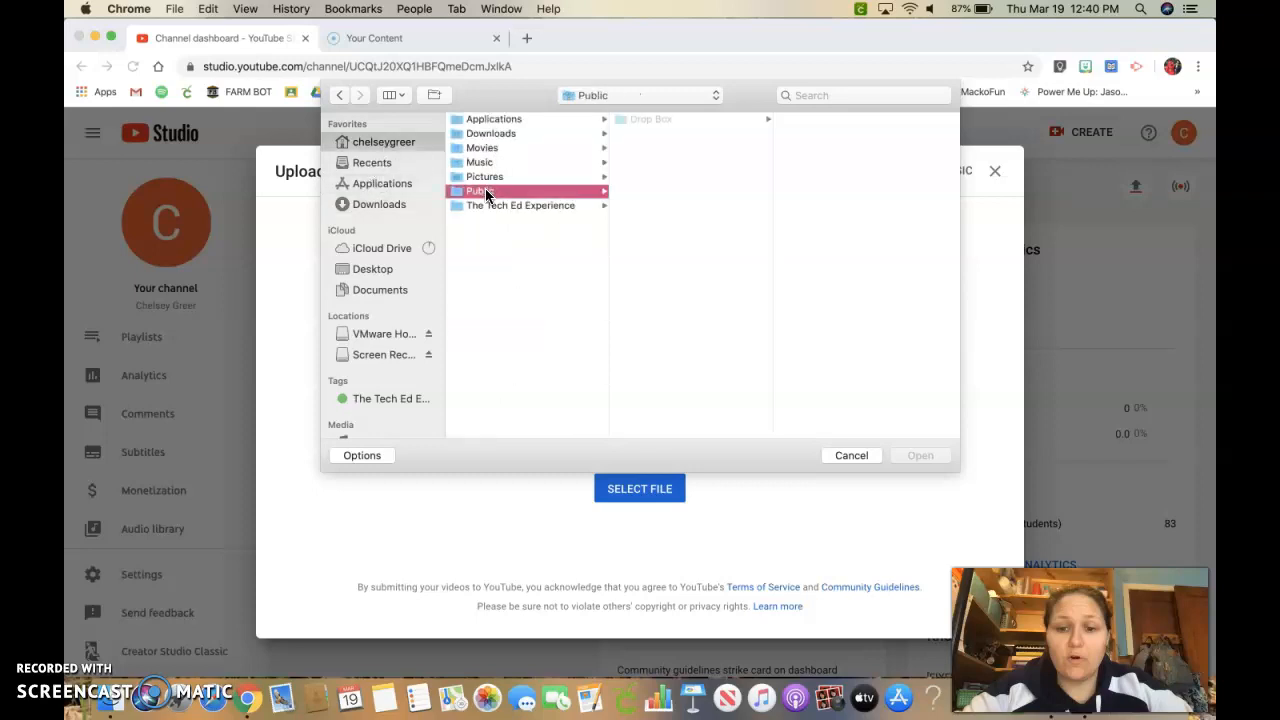
{"action": "left_click", "coordinate": [695, 122]}
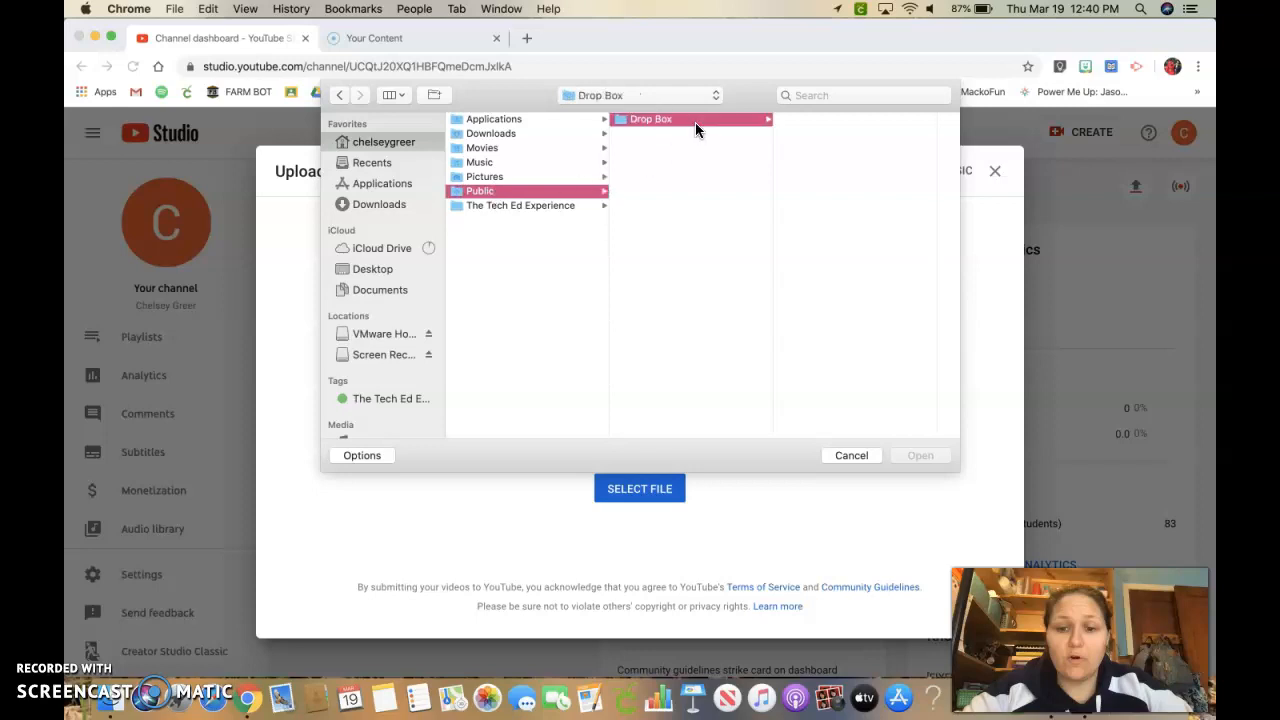
{"action": "left_click", "coordinate": [837, 456]}
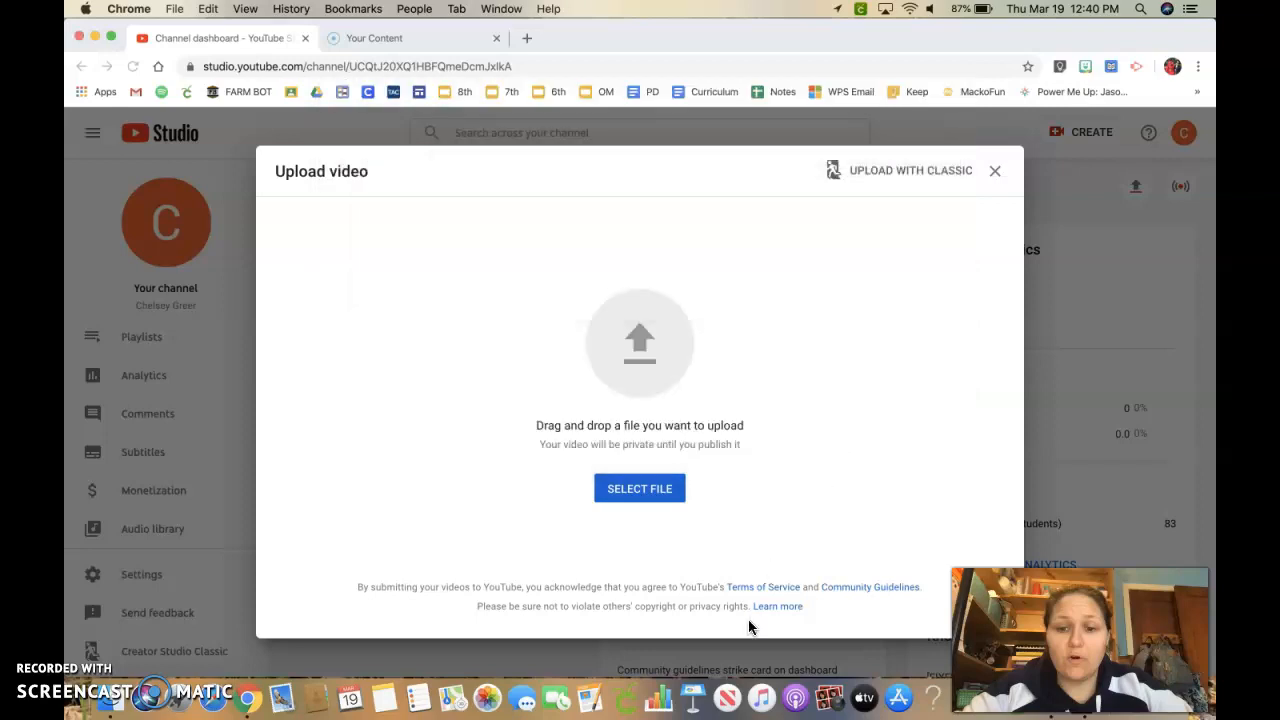
Bring up Photo Booth and drag the recorded video into the Upload video dialog to start uploading it.
{"action": "left_click", "coordinate": [826, 697]}
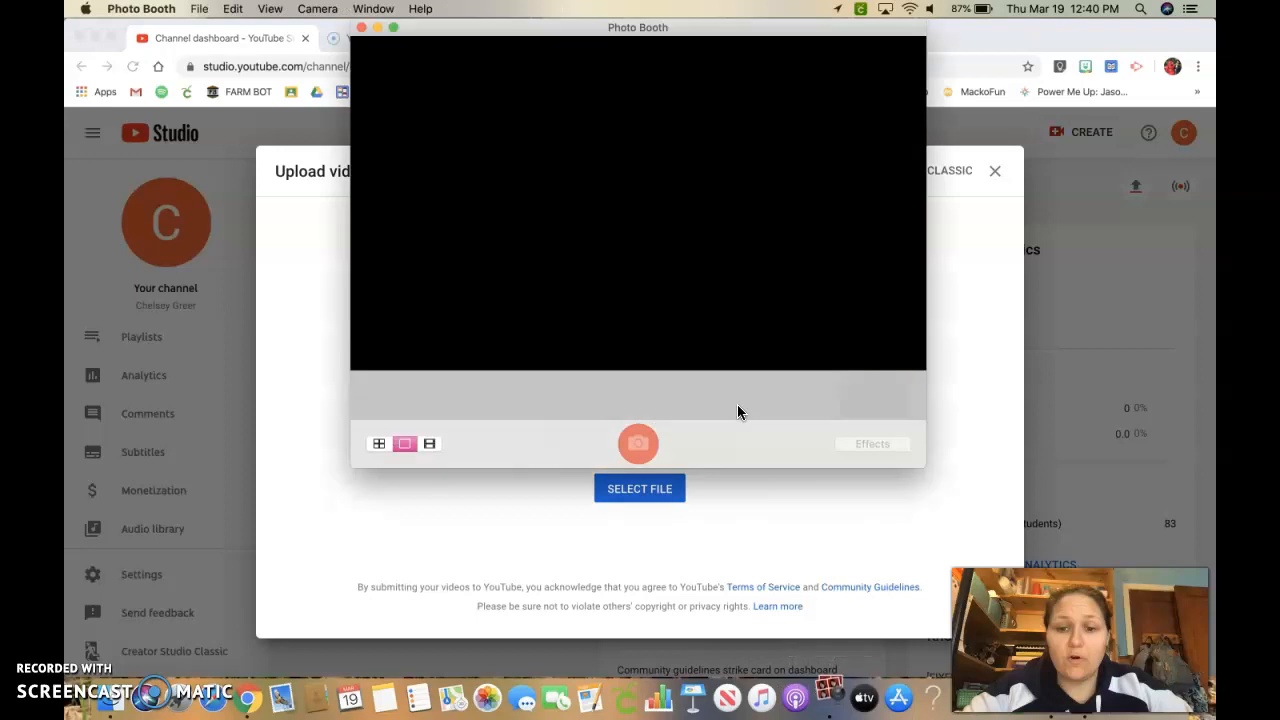
{"action": "left_click", "coordinate": [876, 402]}
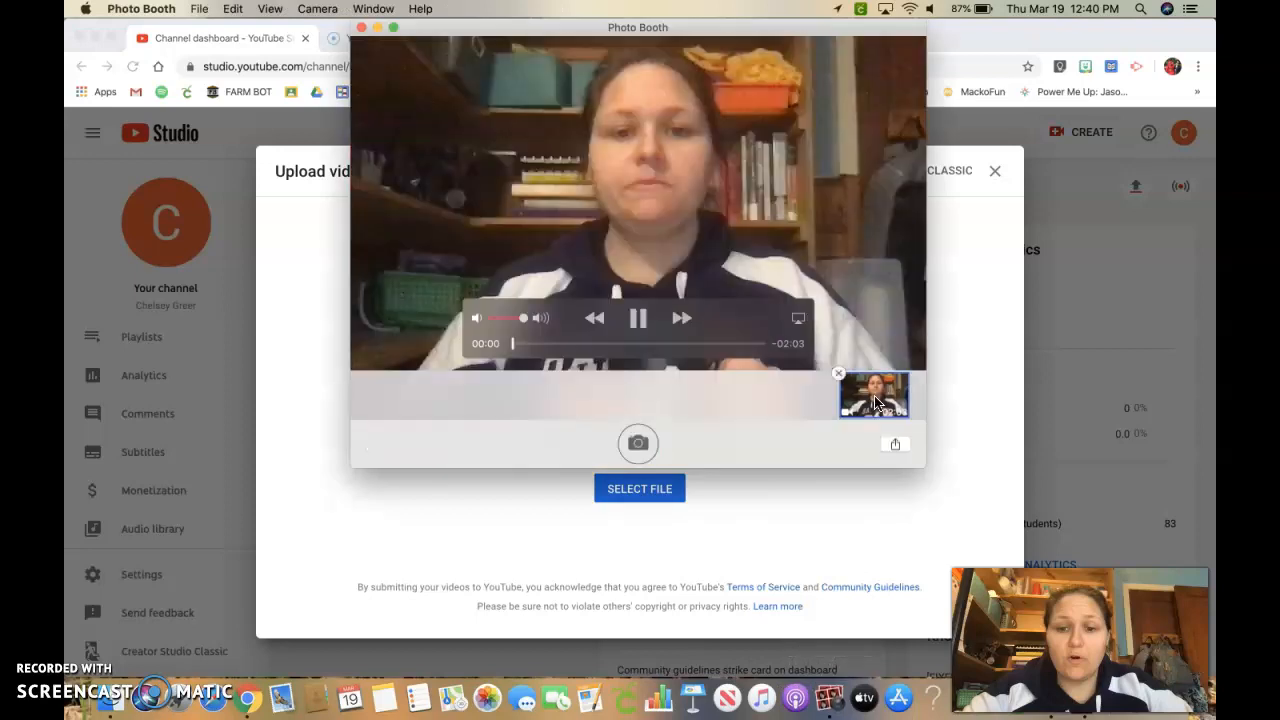
{"action": "left_click_drag", "start_coordinate": [876, 402], "coordinate": [748, 530]}
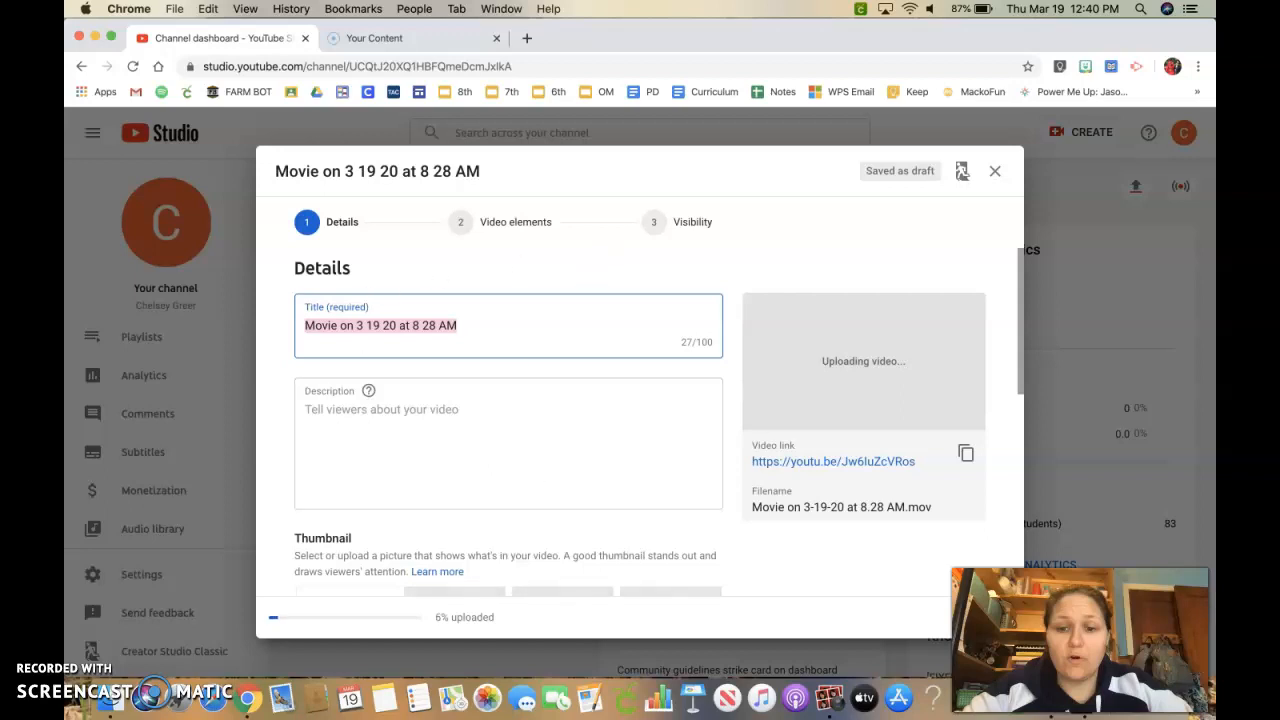
Review the video's Details fields and open the Playlists list, closing it without choosing a playlist.
{"action": "scroll", "coordinate": [586, 482], "scroll_direction": "down", "scroll_amount": 8}
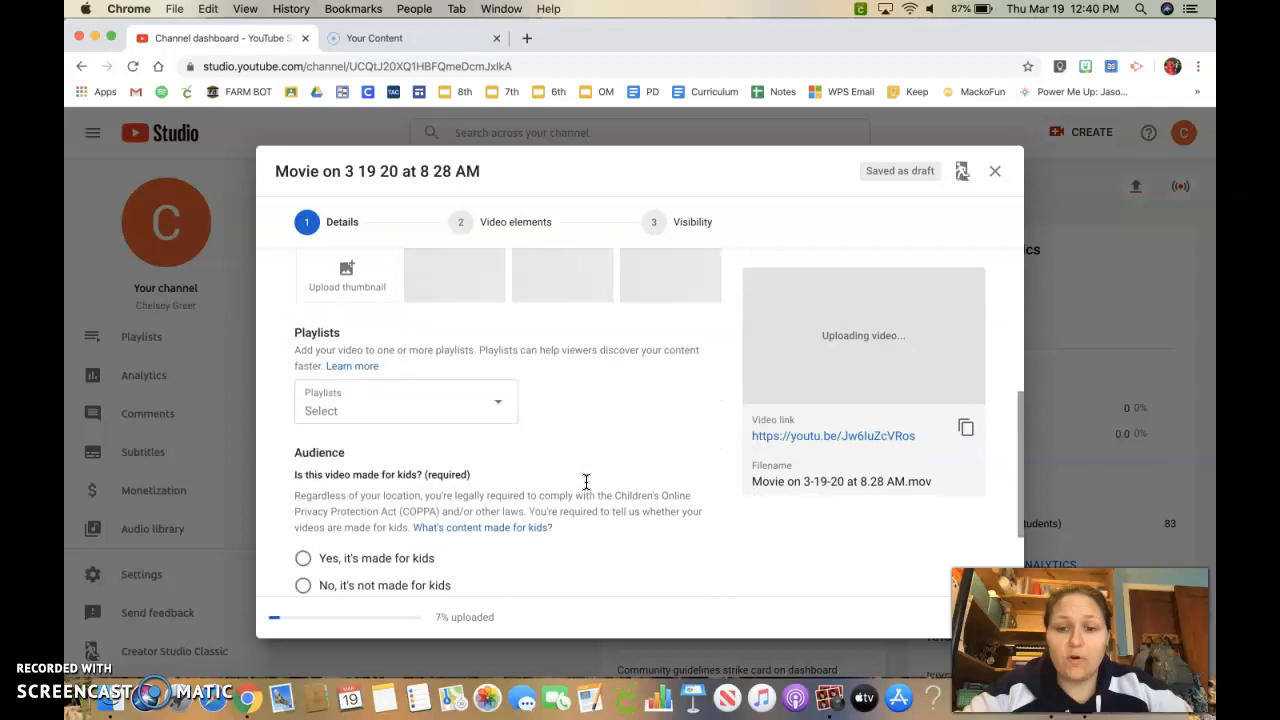
{"action": "scroll", "coordinate": [586, 482], "scroll_direction": "down", "scroll_amount": 1}
{"action": "scroll", "coordinate": [586, 482], "scroll_direction": "up", "scroll_amount": 10}
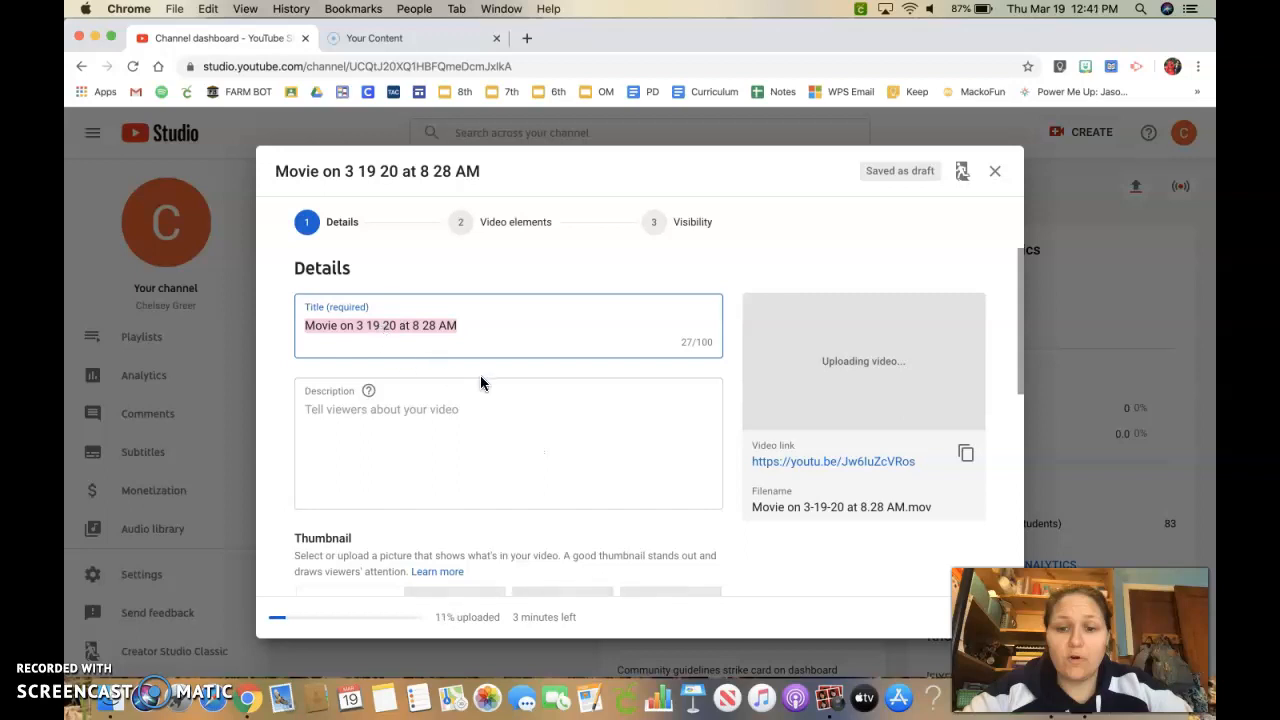
{"action": "left_click", "coordinate": [351, 460]}
{"action": "scroll", "coordinate": [354, 463], "scroll_direction": "down", "scroll_amount": 2}
{"action": "scroll", "coordinate": [354, 463], "scroll_direction": "down", "scroll_amount": 3}
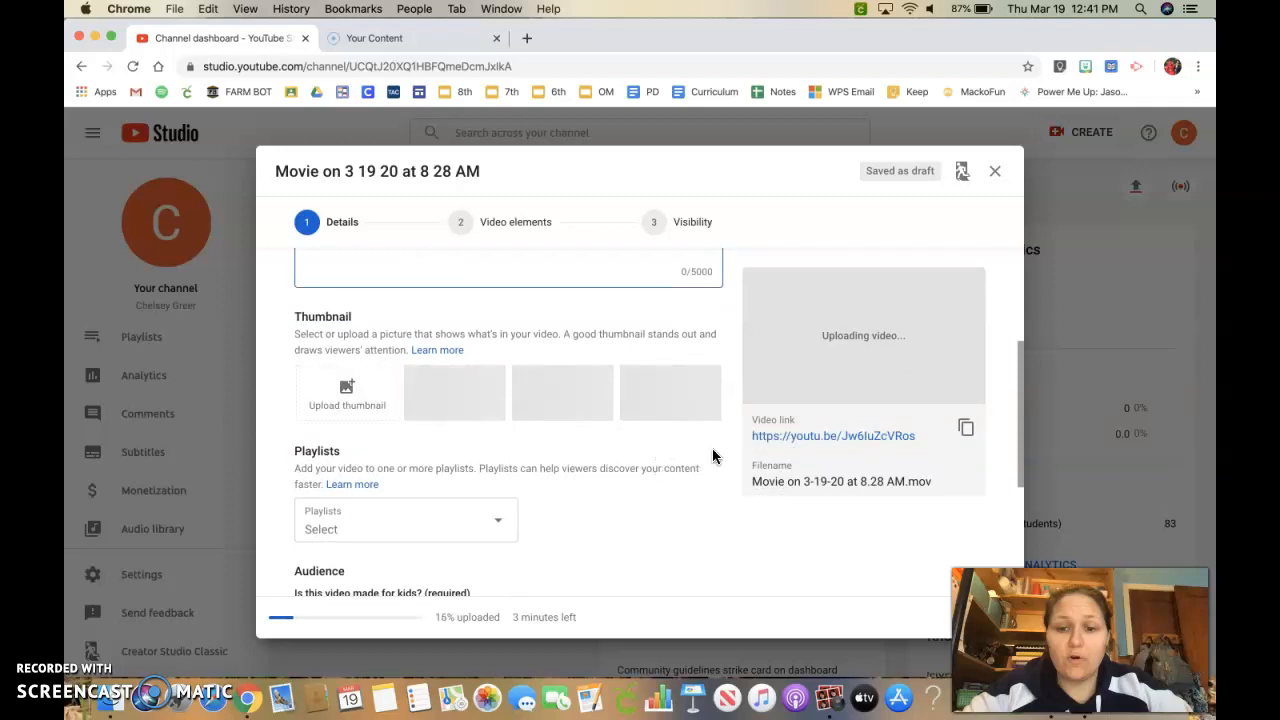
{"action": "scroll", "coordinate": [712, 456], "scroll_direction": "down", "scroll_amount": 3}
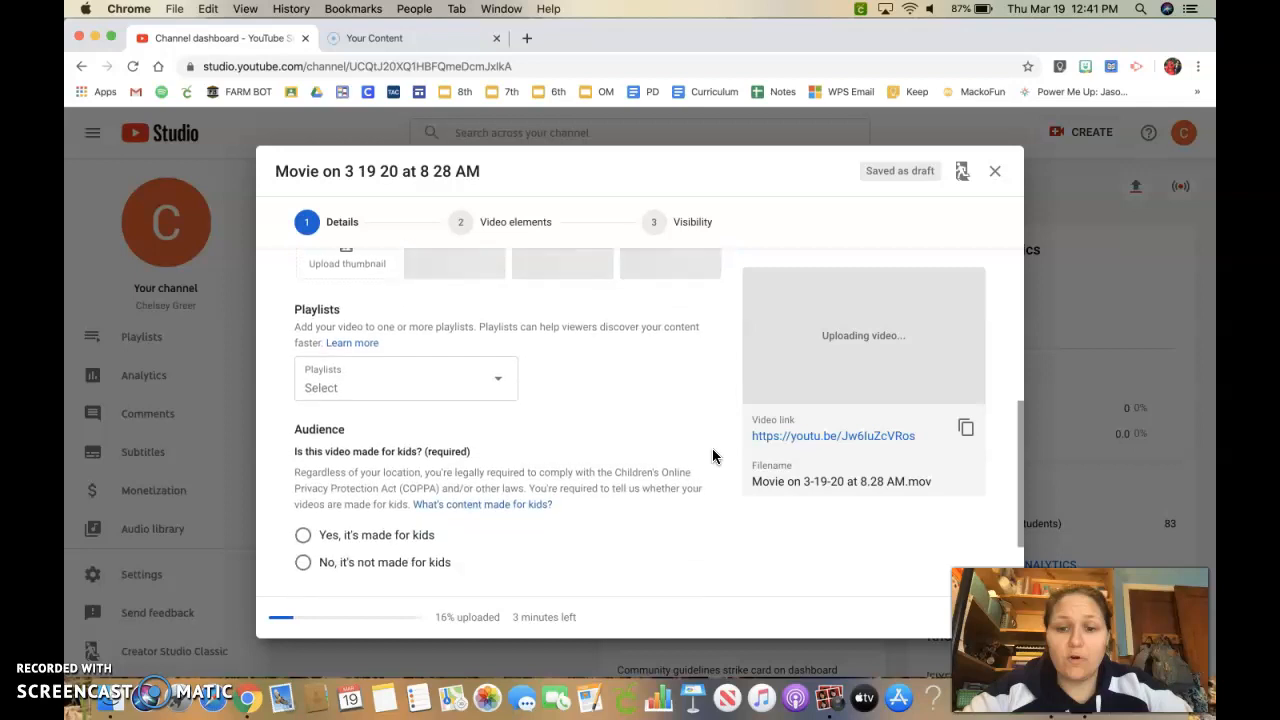
{"action": "left_click", "coordinate": [400, 386]}
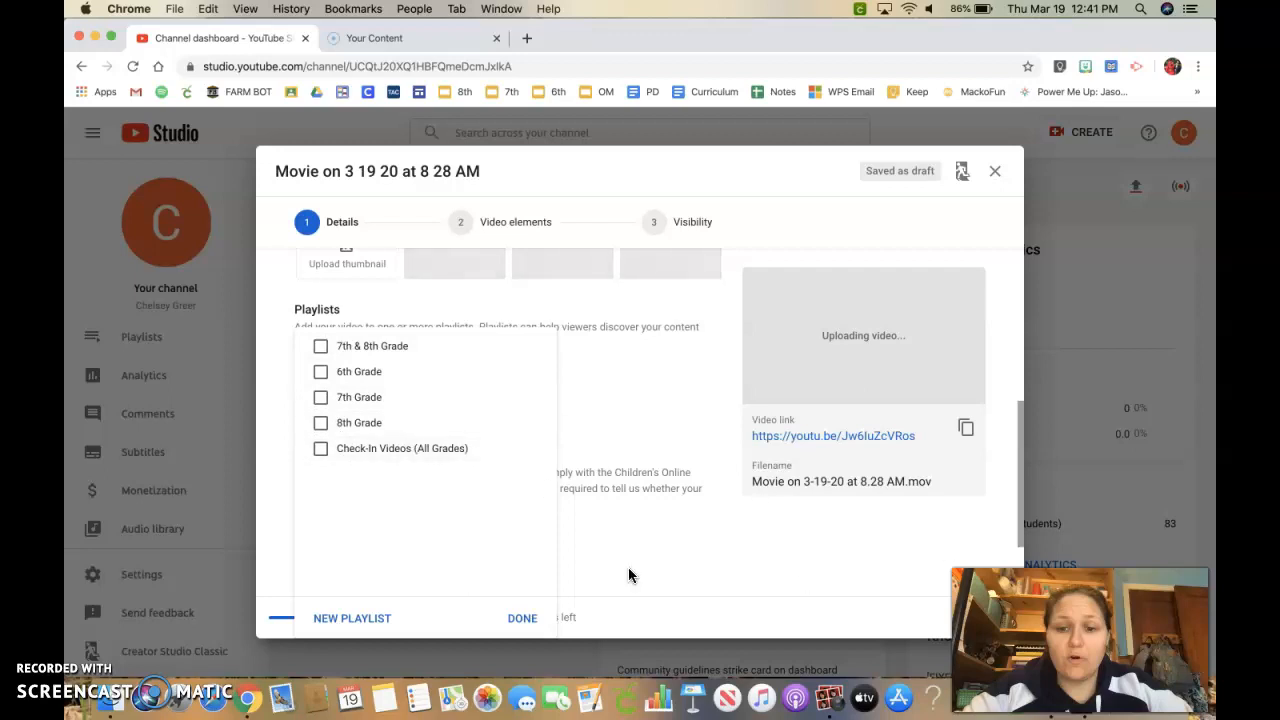
{"action": "left_click", "coordinate": [523, 619]}
Mark the video as made for kids and expand the additional options.
{"action": "scroll", "coordinate": [320, 560], "scroll_direction": "down", "scroll_amount": 3}
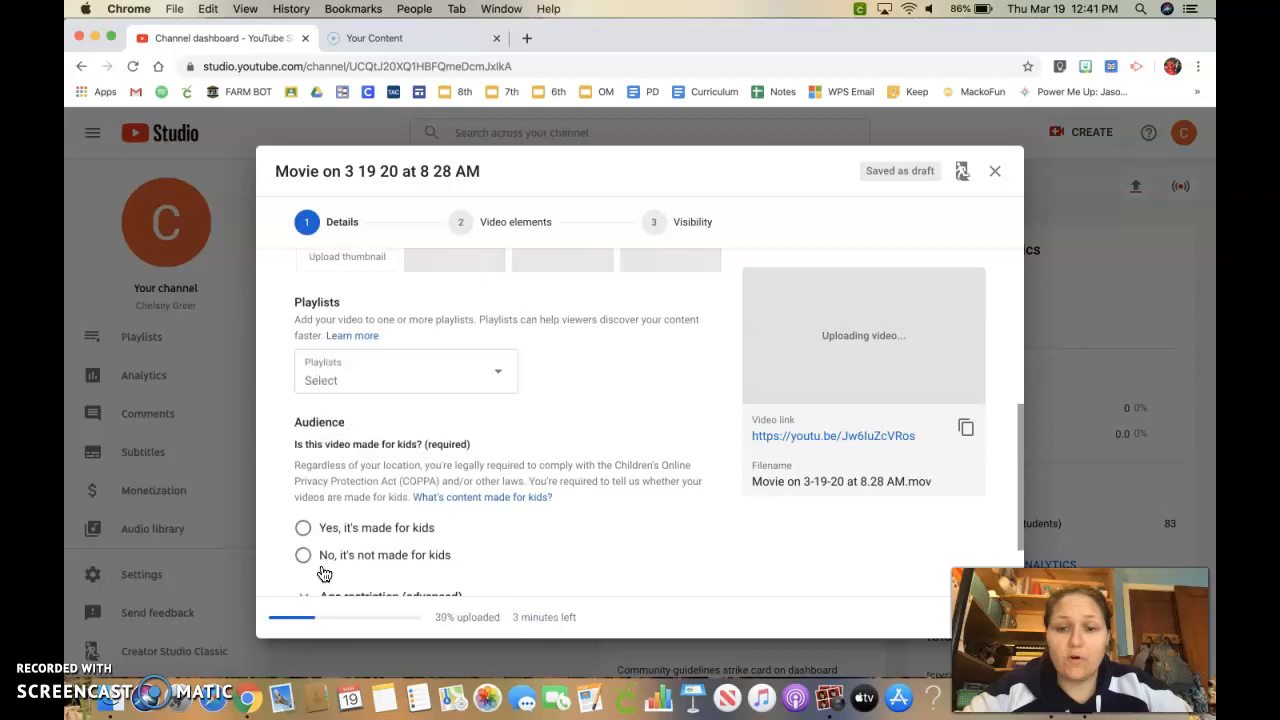
{"action": "left_click", "coordinate": [303, 421]}
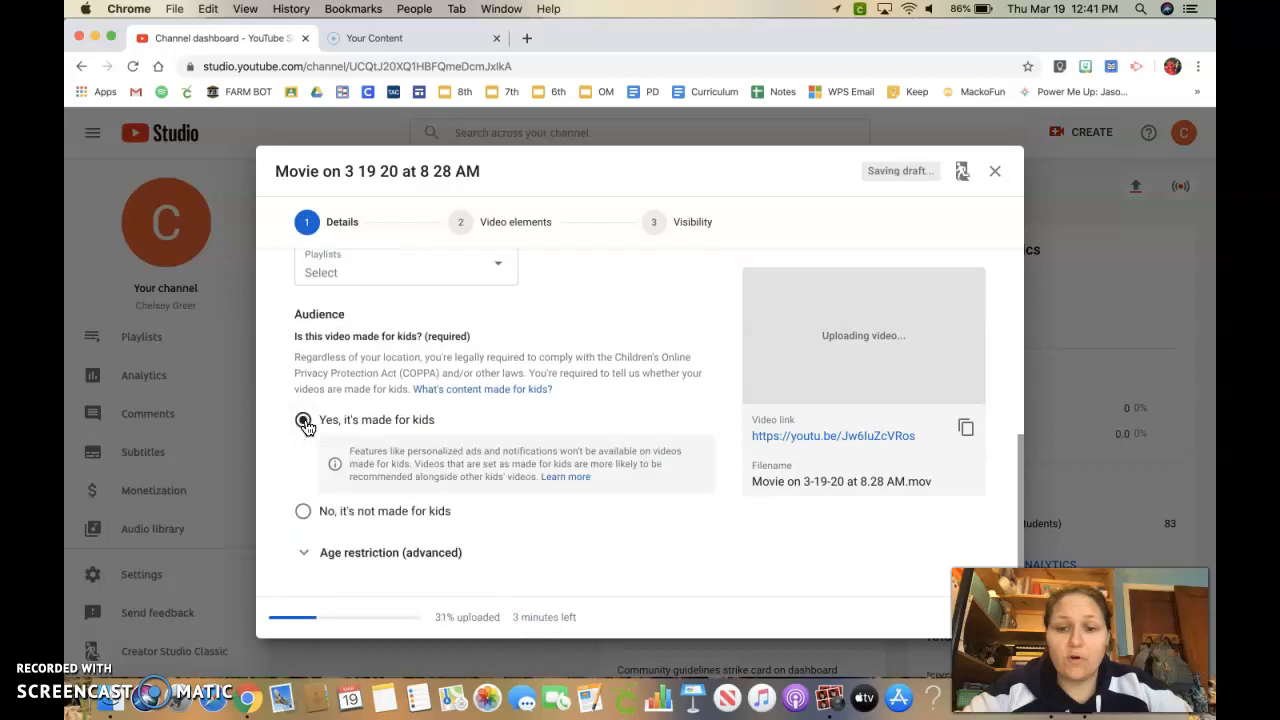
{"action": "scroll", "coordinate": [525, 485], "scroll_direction": "down", "scroll_amount": 1}
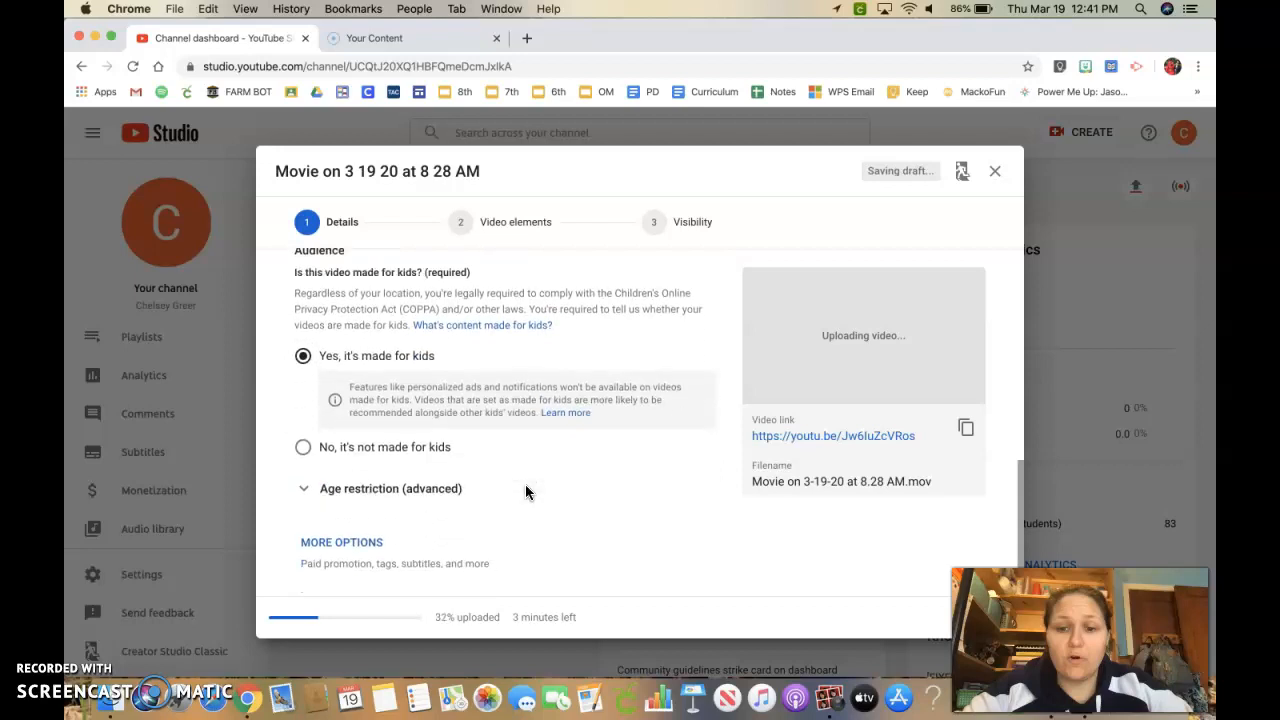
{"action": "left_click", "coordinate": [342, 545]}
Scroll through the additional options to examine tags, language, license, category and comment settings.
{"action": "scroll", "coordinate": [345, 535], "scroll_direction": "down", "scroll_amount": 10}
{"action": "scroll", "coordinate": [345, 535], "scroll_direction": "down", "scroll_amount": 5}
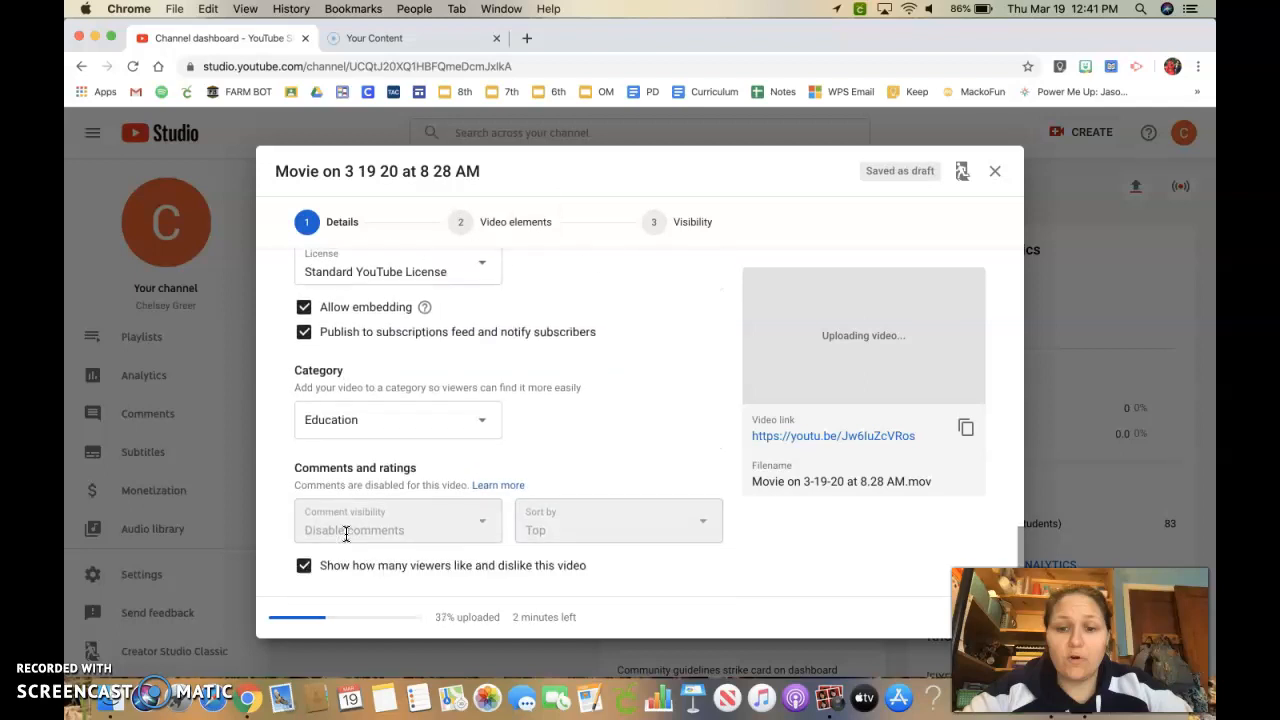
{"action": "scroll", "coordinate": [345, 535], "scroll_direction": "up", "scroll_amount": 8}
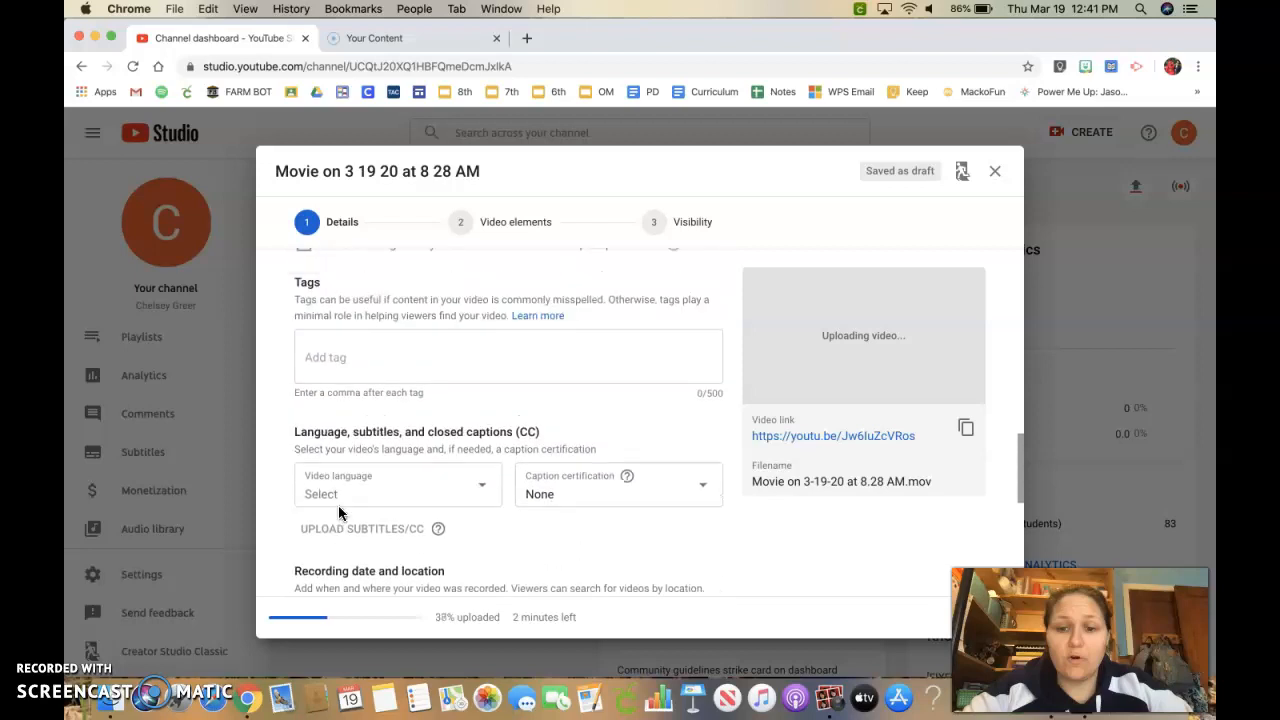
{"action": "scroll", "coordinate": [546, 500], "scroll_direction": "down", "scroll_amount": 4}
{"action": "scroll", "coordinate": [549, 503], "scroll_direction": "down", "scroll_amount": 2}
{"action": "scroll", "coordinate": [380, 348], "scroll_direction": "up", "scroll_amount": 3}
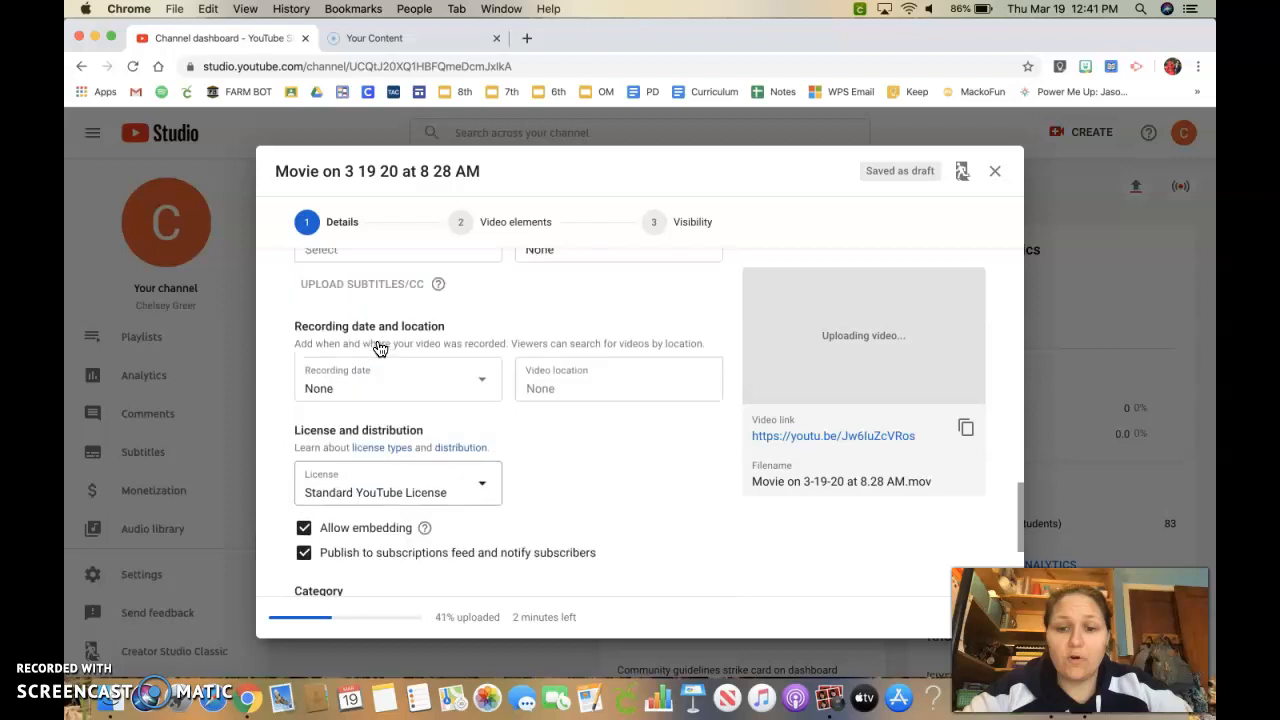
{"action": "scroll", "coordinate": [363, 410], "scroll_direction": "up", "scroll_amount": 3}
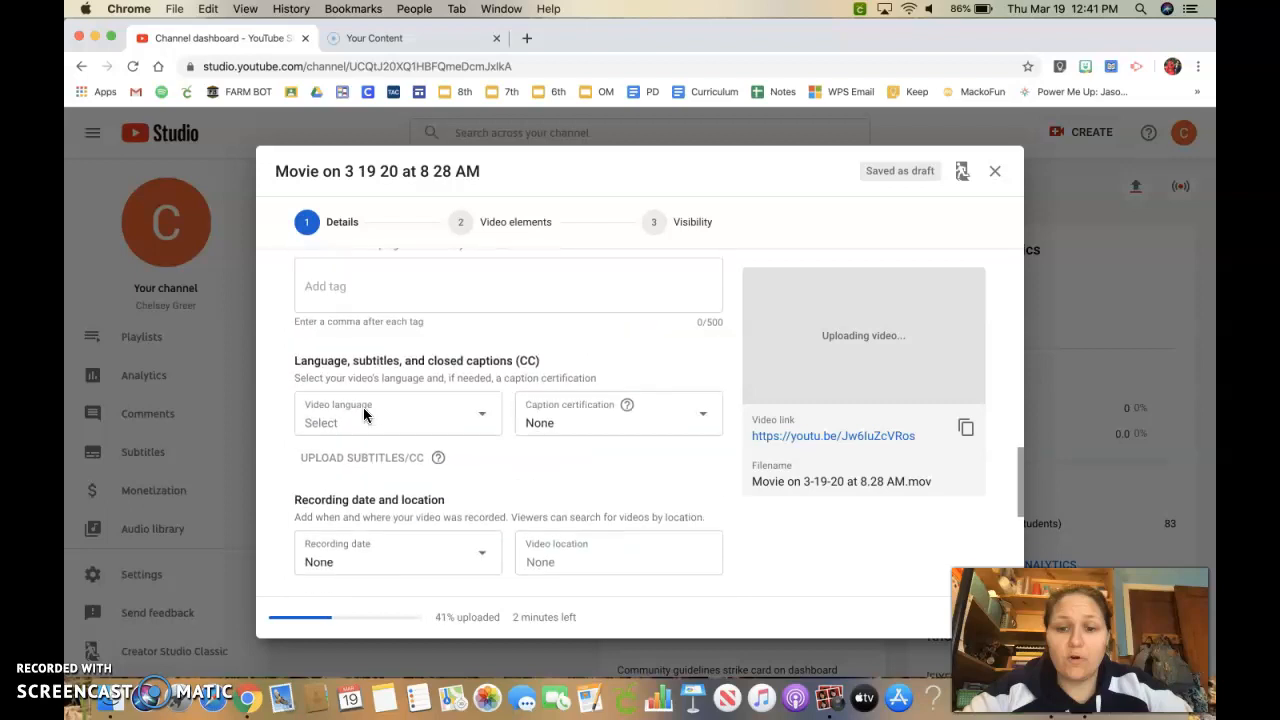
{"action": "scroll", "coordinate": [369, 484], "scroll_direction": "down", "scroll_amount": 6}
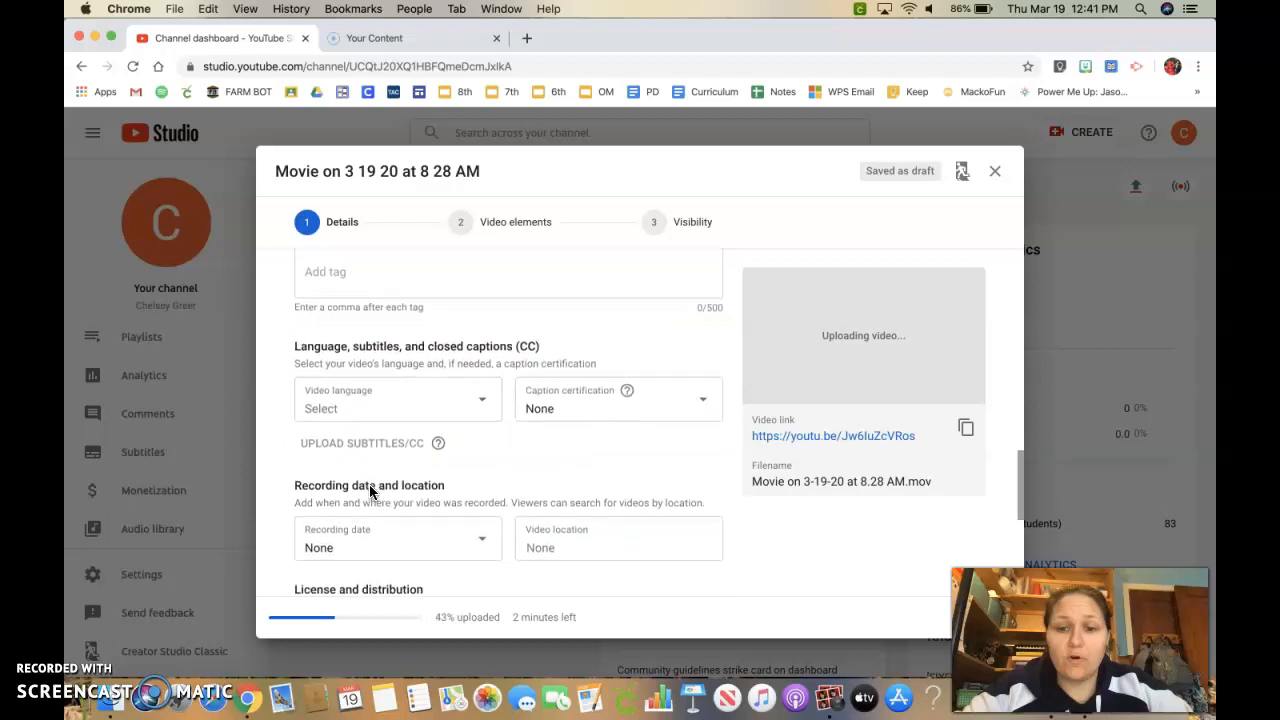
{"action": "scroll", "coordinate": [369, 491], "scroll_direction": "down", "scroll_amount": 1}
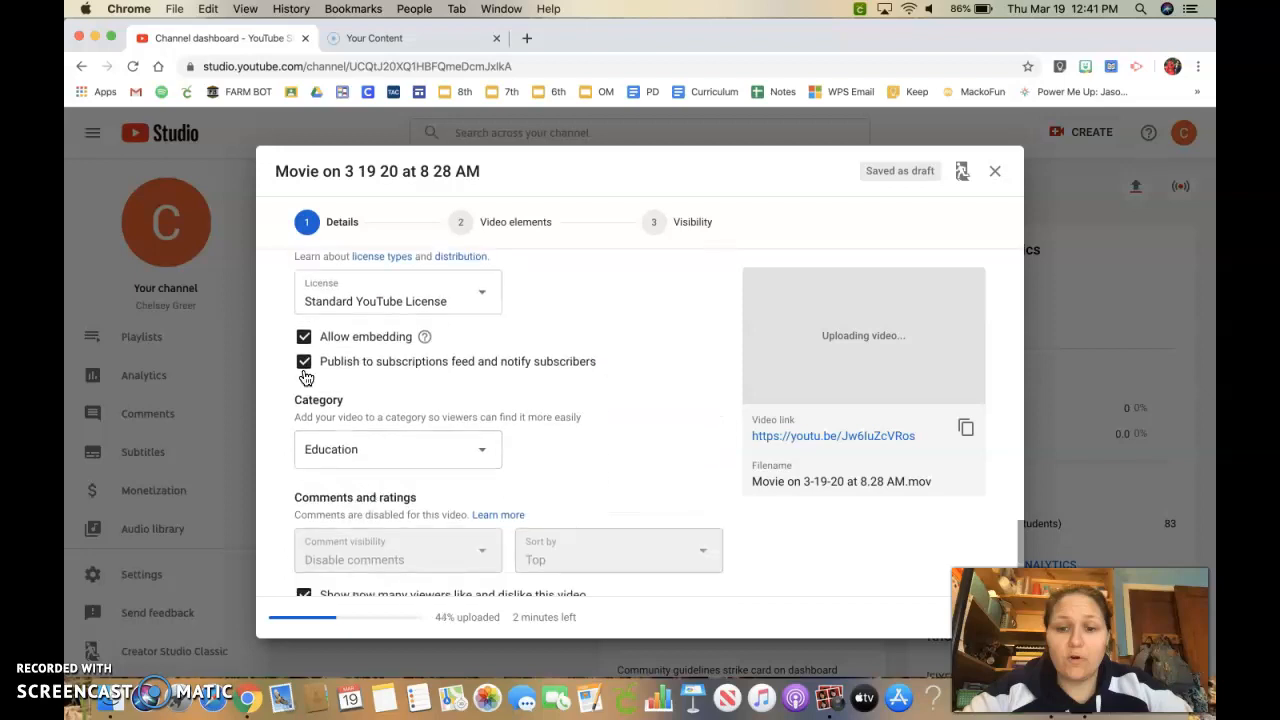
{"action": "scroll", "coordinate": [348, 395], "scroll_direction": "down", "scroll_amount": 1}
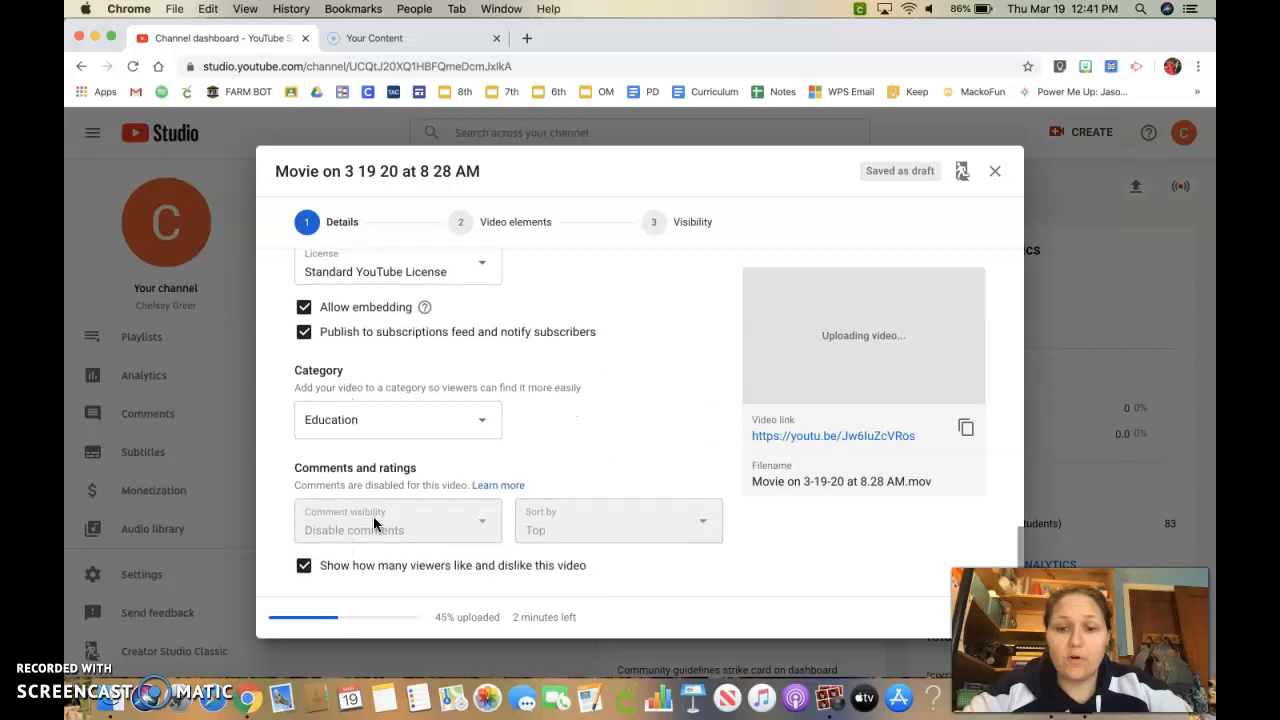
Turn off showing how many viewers like and dislike the video.
{"action": "left_click", "coordinate": [302, 566]}
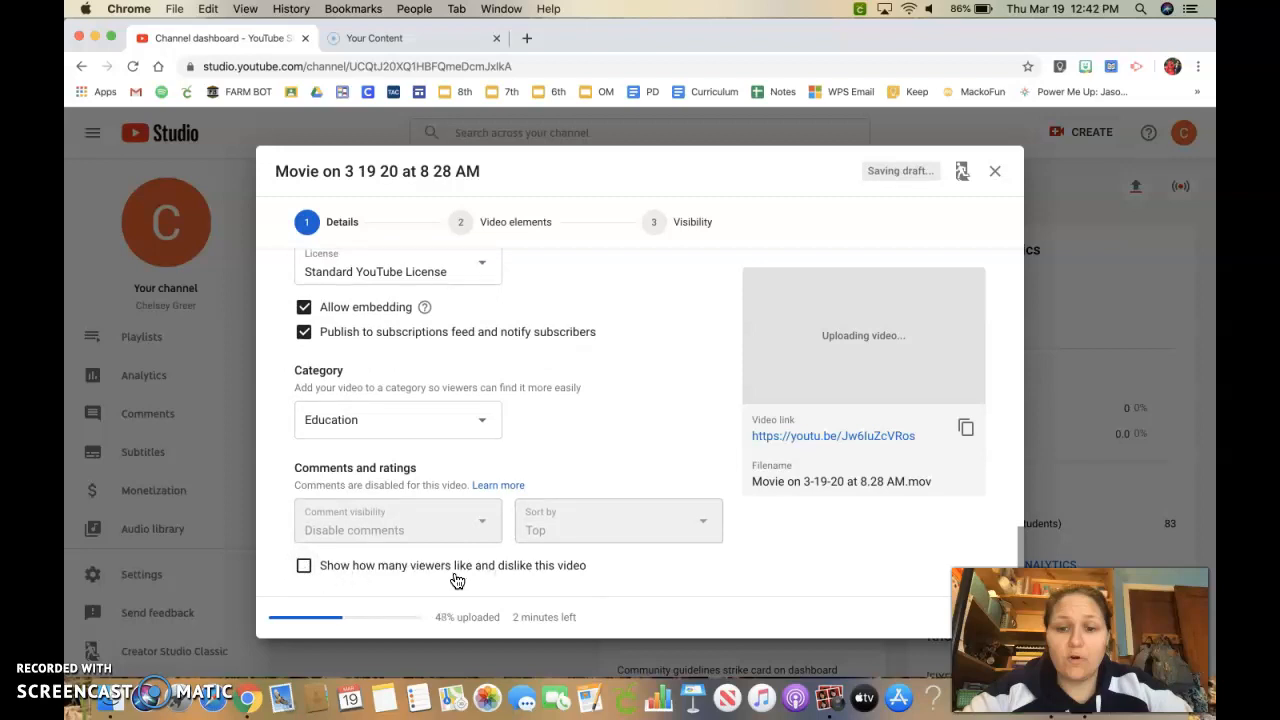
{"action": "left_click", "coordinate": [310, 572]}
{"action": "left_click", "coordinate": [304, 568]}
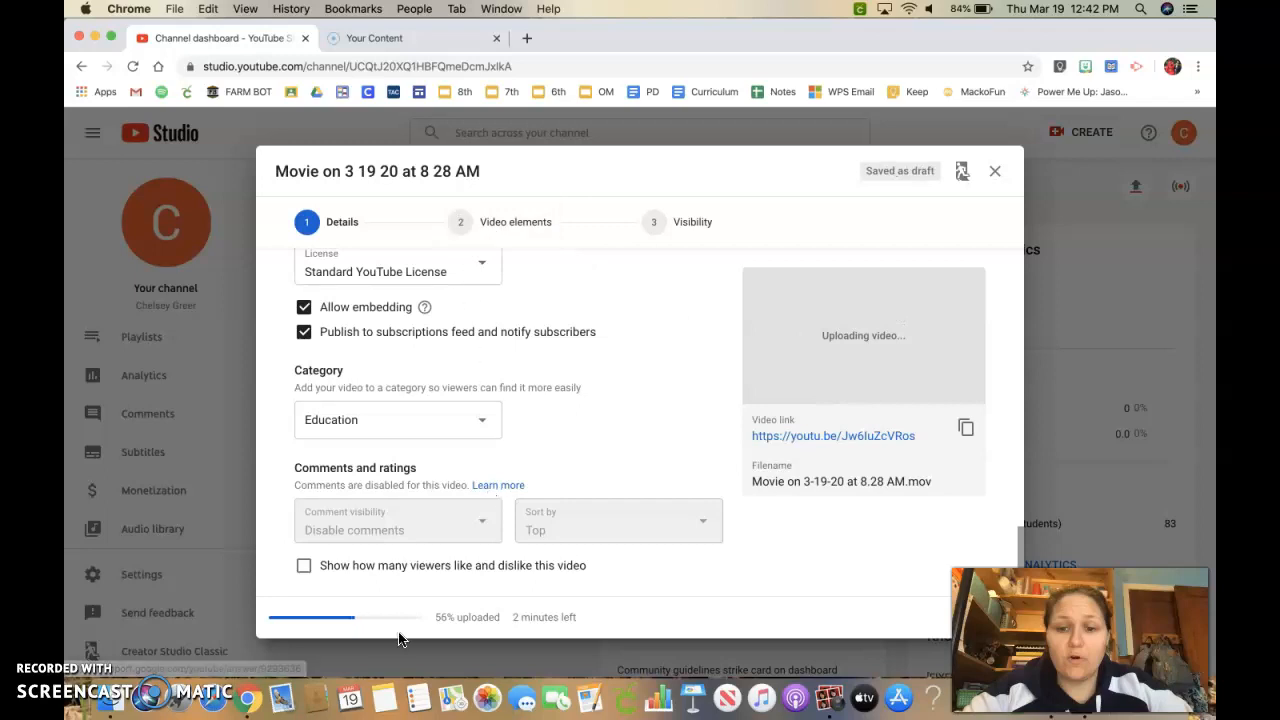
Advance through the Video elements step to the Visibility step and scroll its options.
{"action": "left_click", "coordinate": [450, 226]}
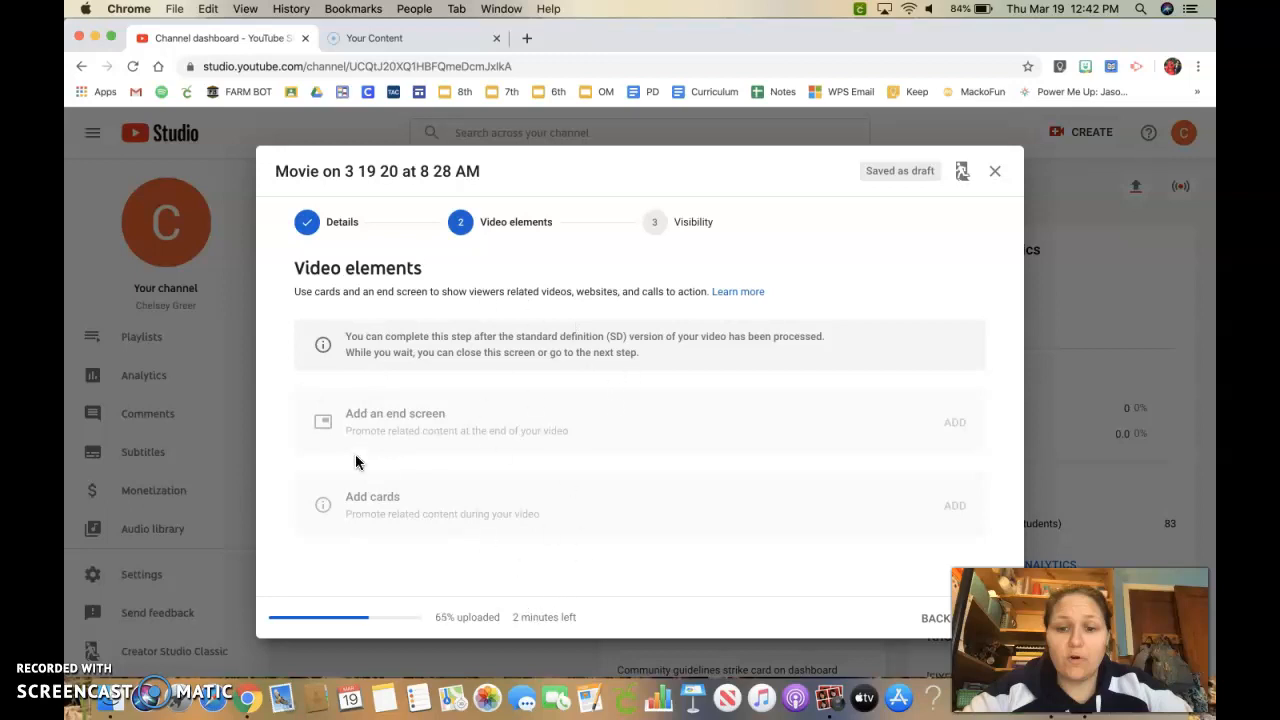
{"action": "left_click", "coordinate": [668, 233]}
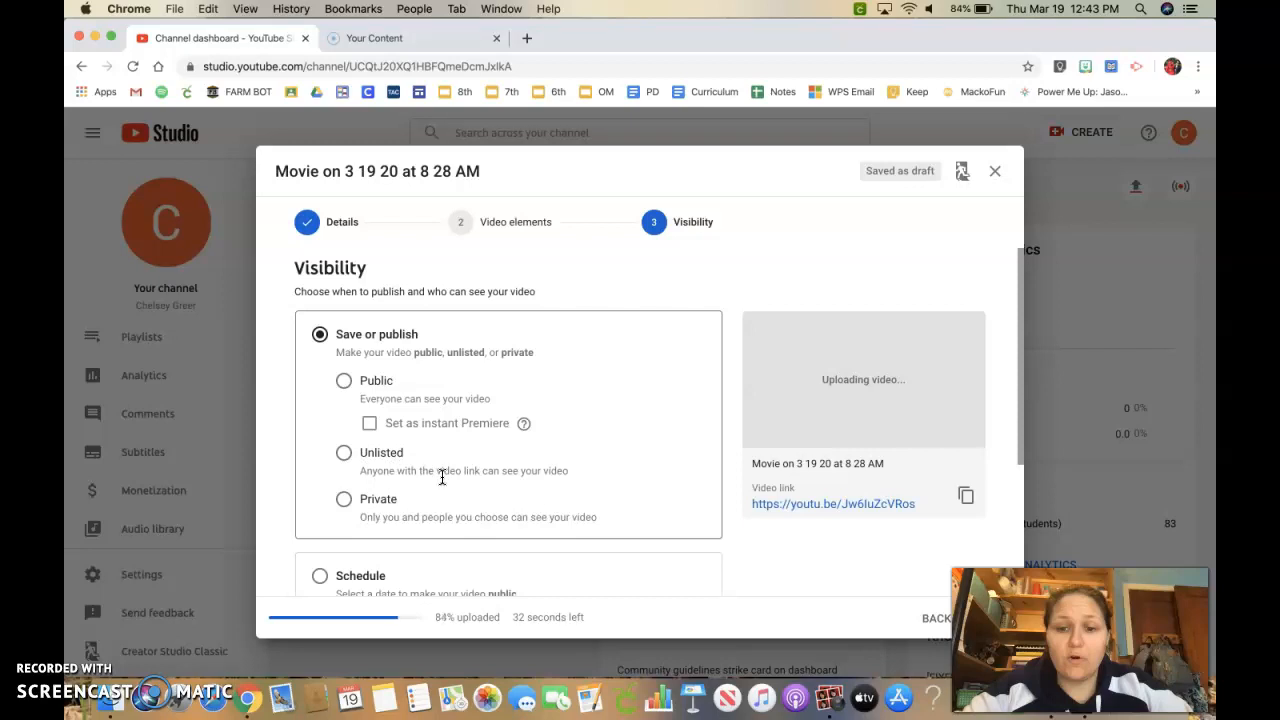
{"action": "scroll", "coordinate": [443, 470], "scroll_direction": "down", "scroll_amount": 5}
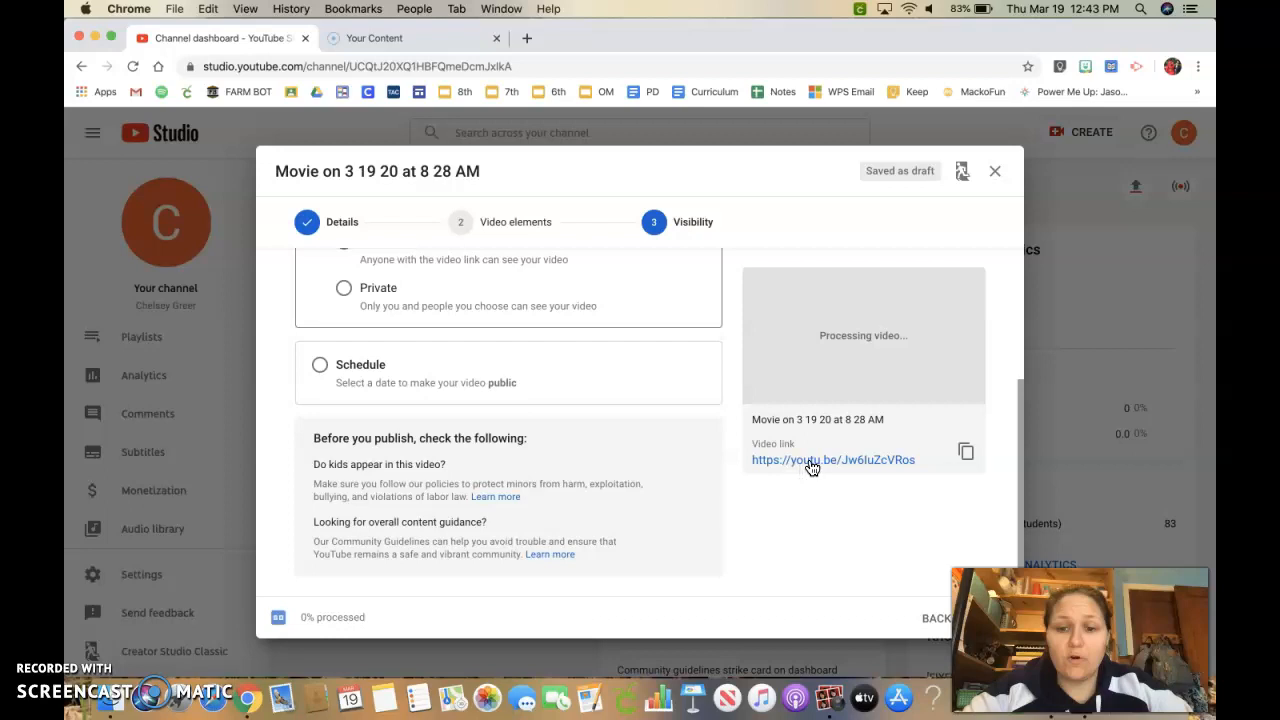
Copy the video link and close the upload dialog.
{"action": "left_click", "coordinate": [967, 456]}
{"action": "left_click", "coordinate": [985, 618]}
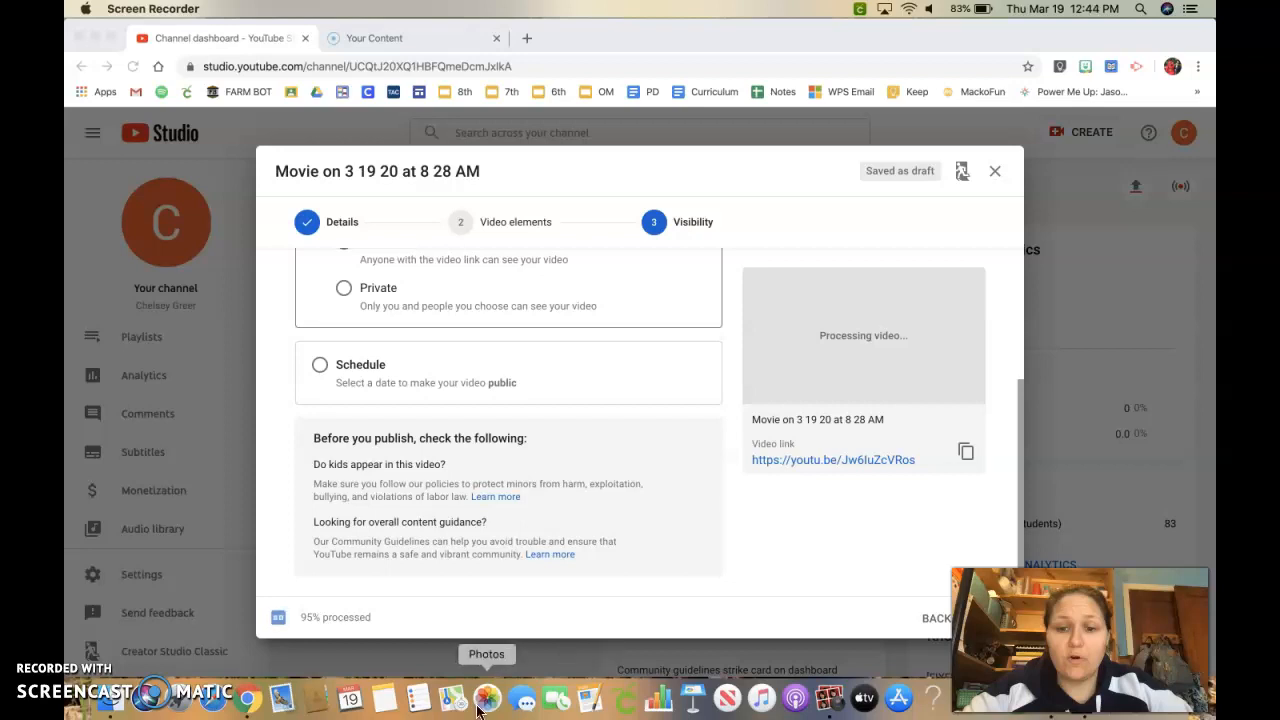
{"action": "left_click", "coordinate": [963, 172]}
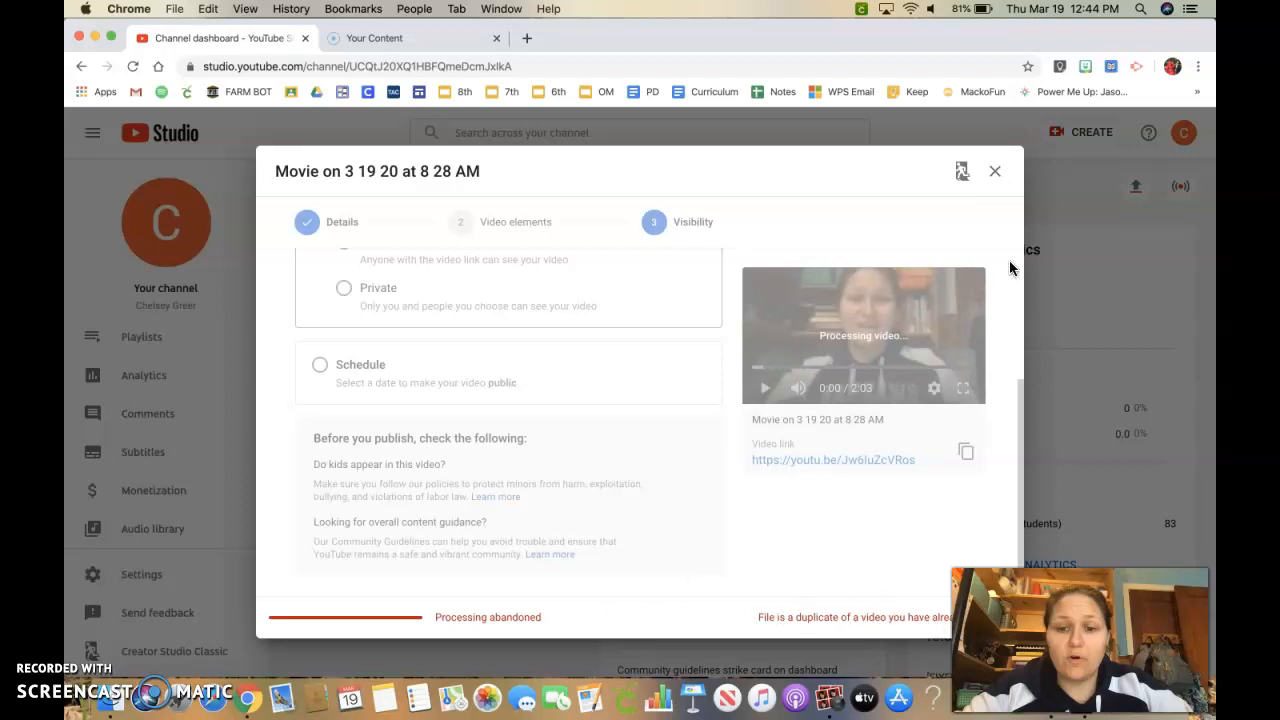
{"action": "left_click", "coordinate": [995, 172]}
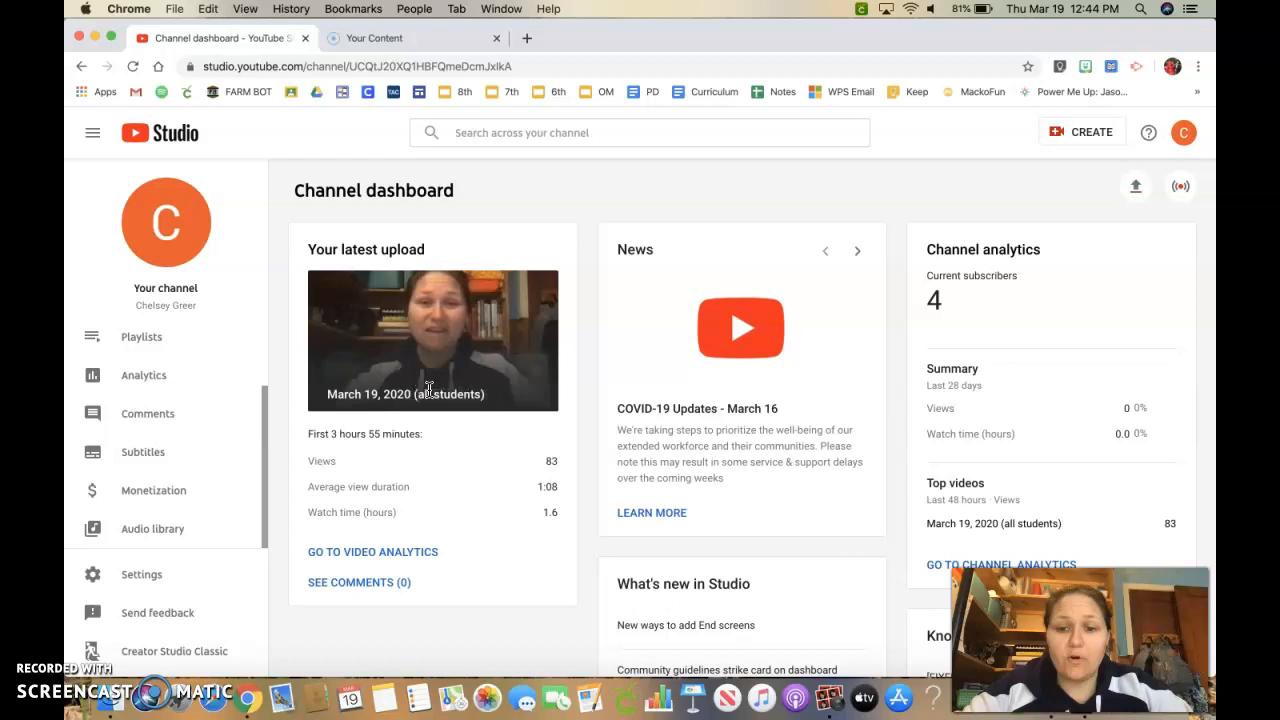
Open the channel's Playlists page from the dashboard.
{"action": "scroll", "coordinate": [555, 472], "scroll_direction": "down", "scroll_amount": 5}
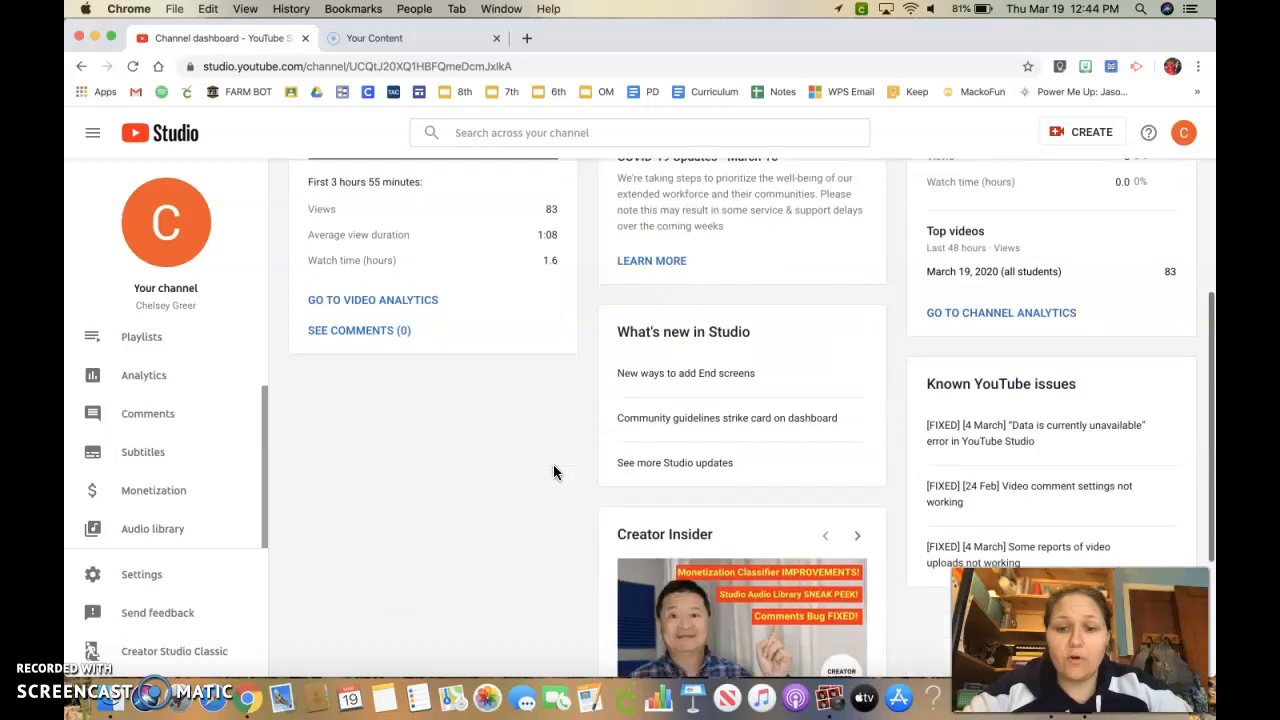
{"action": "left_click", "coordinate": [141, 346]}
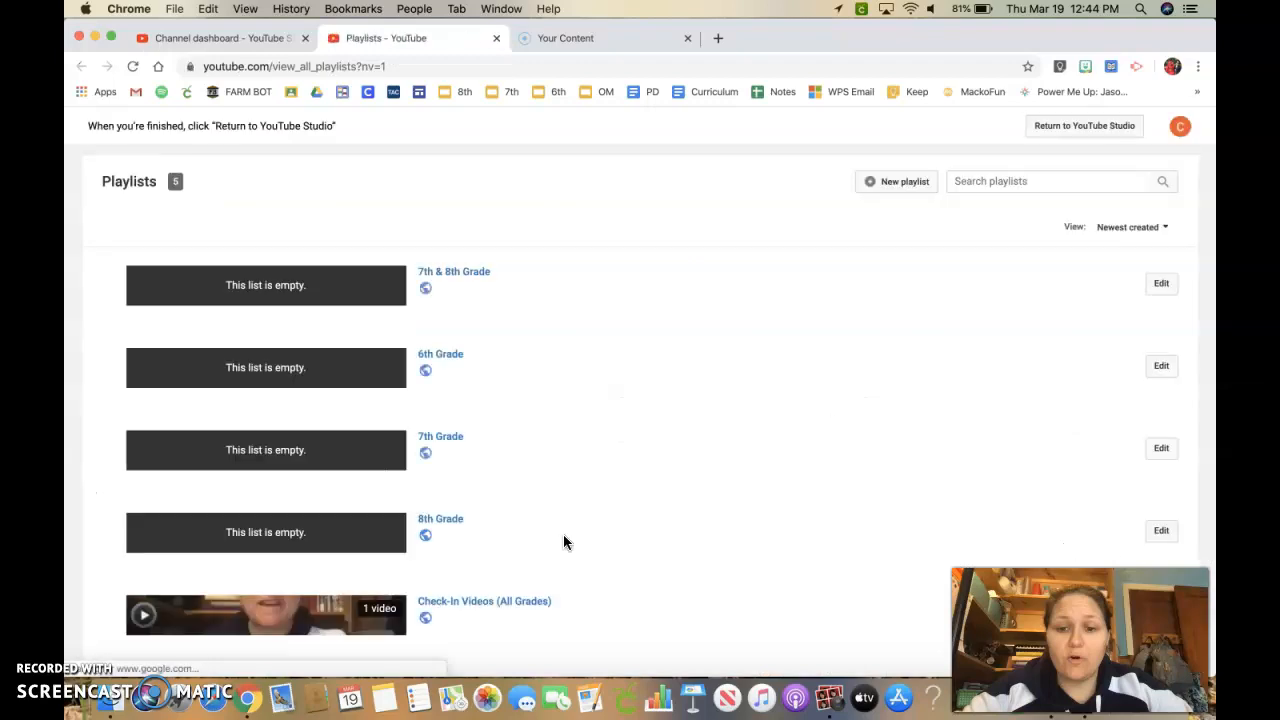
Open the Check-In Videos (All Grades) playlist and copy its share link.
{"action": "scroll", "coordinate": [520, 285], "scroll_direction": "down", "scroll_amount": 3}
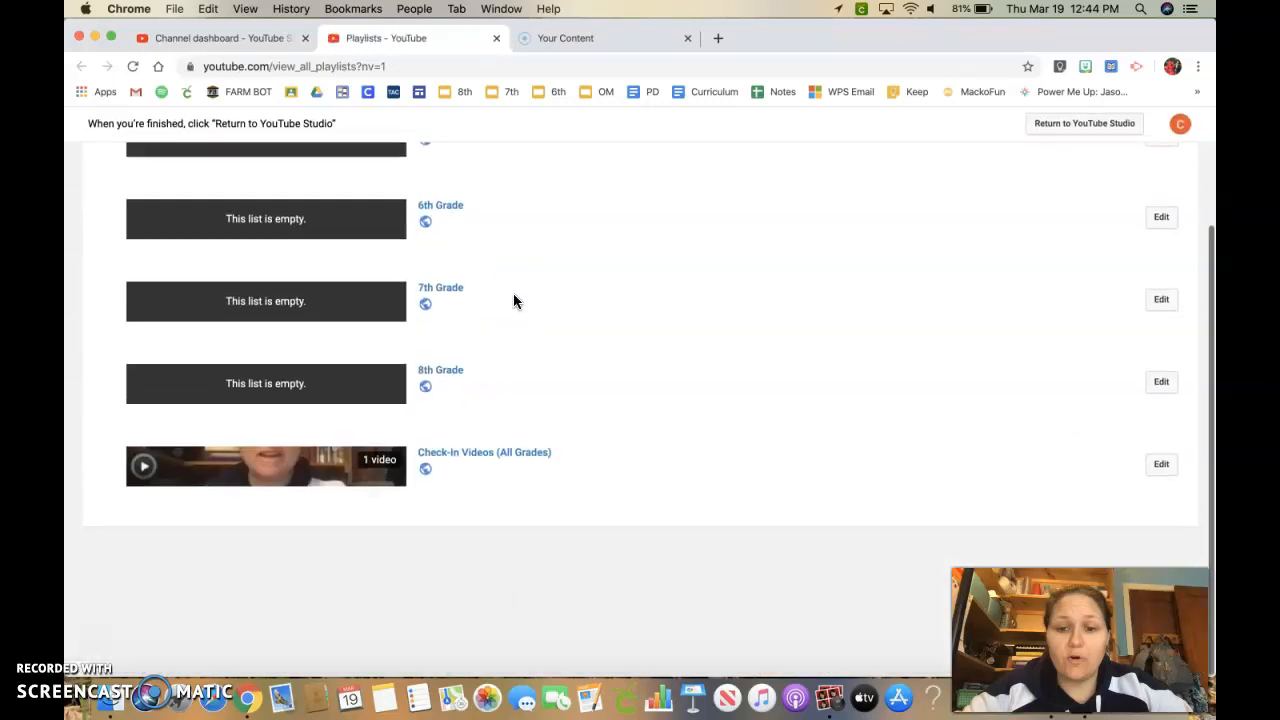
{"action": "left_click", "coordinate": [486, 454]}
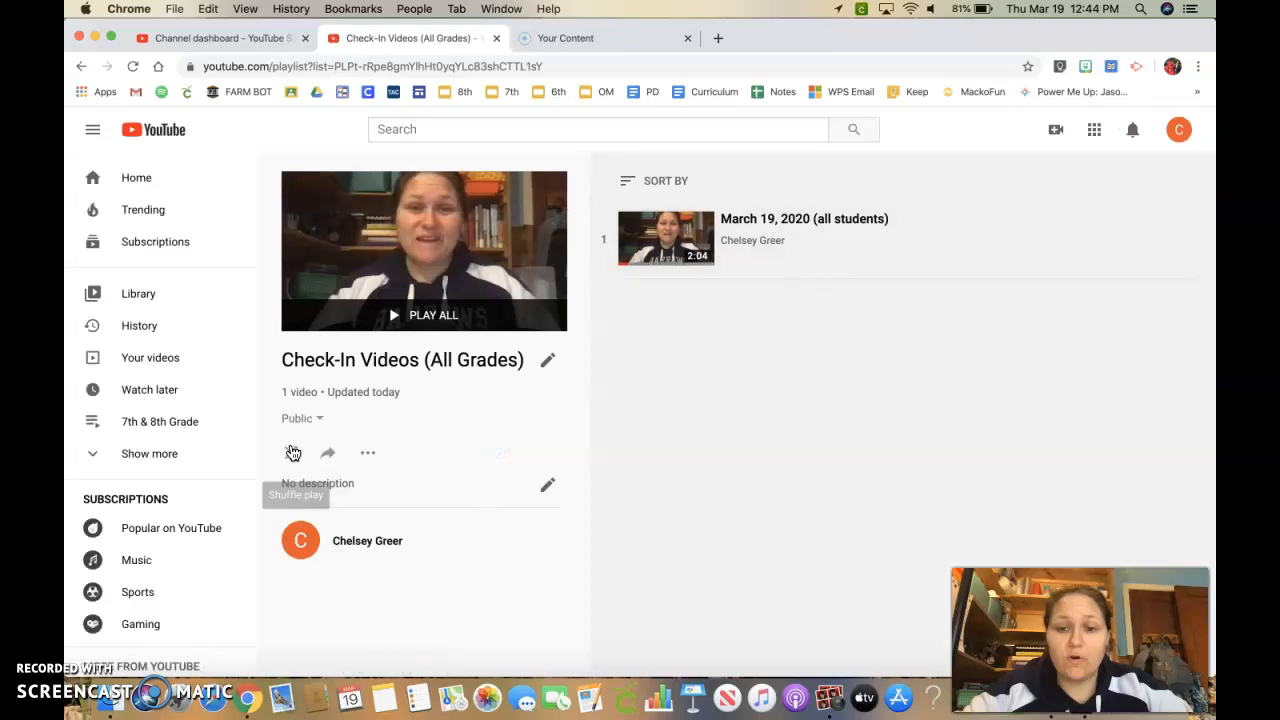
{"action": "left_click", "coordinate": [330, 456]}
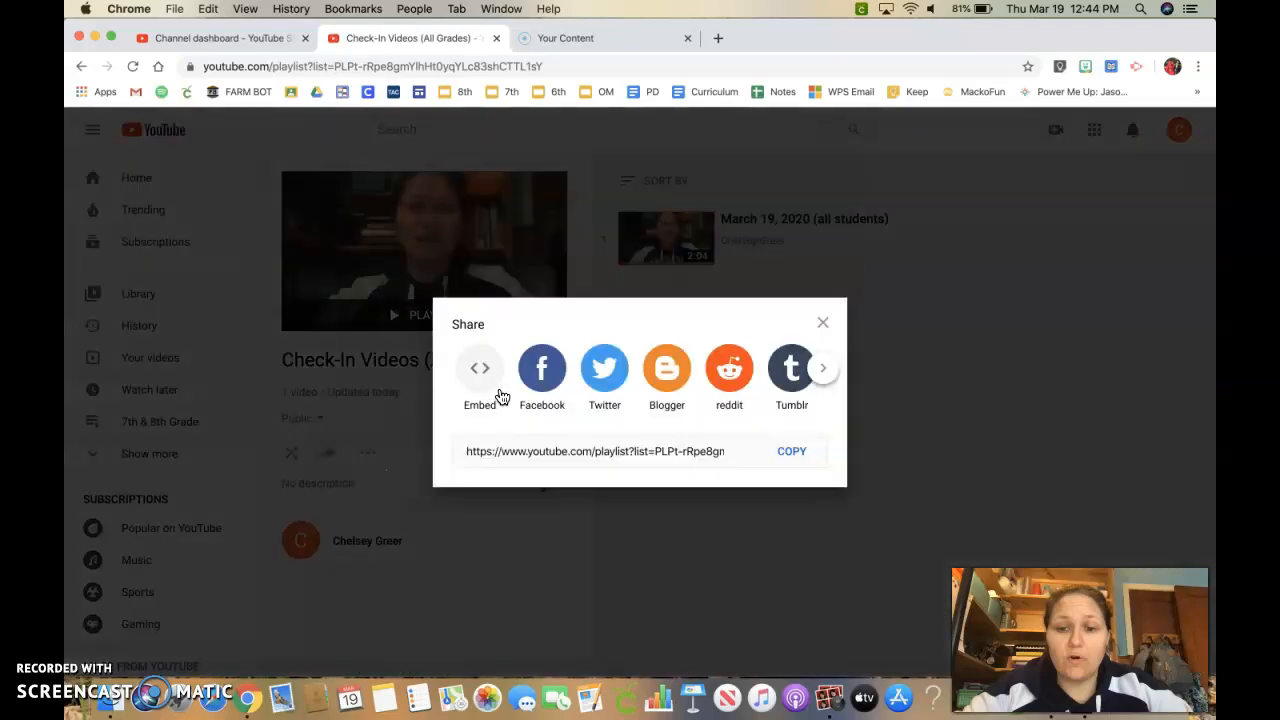
{"action": "left_click", "coordinate": [801, 454]}
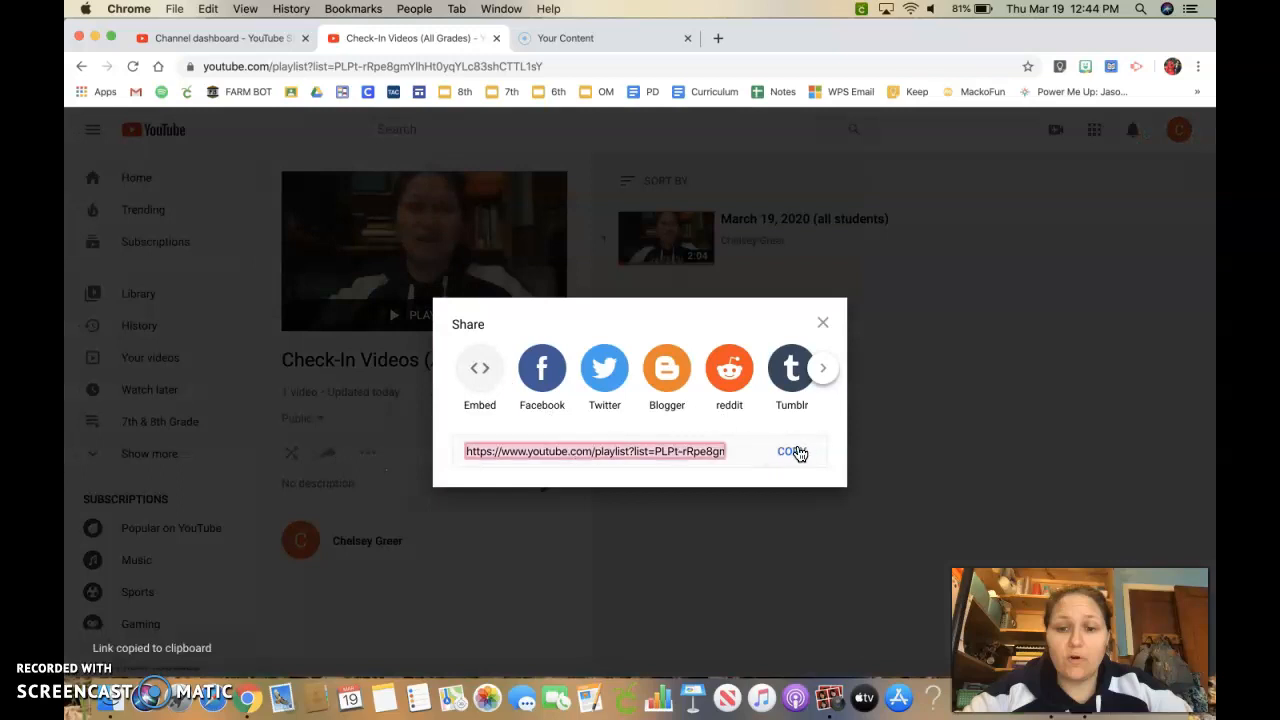
Open Google Classroom in a new tab and switch to the school account's classes.
{"action": "left_click", "coordinate": [720, 40]}
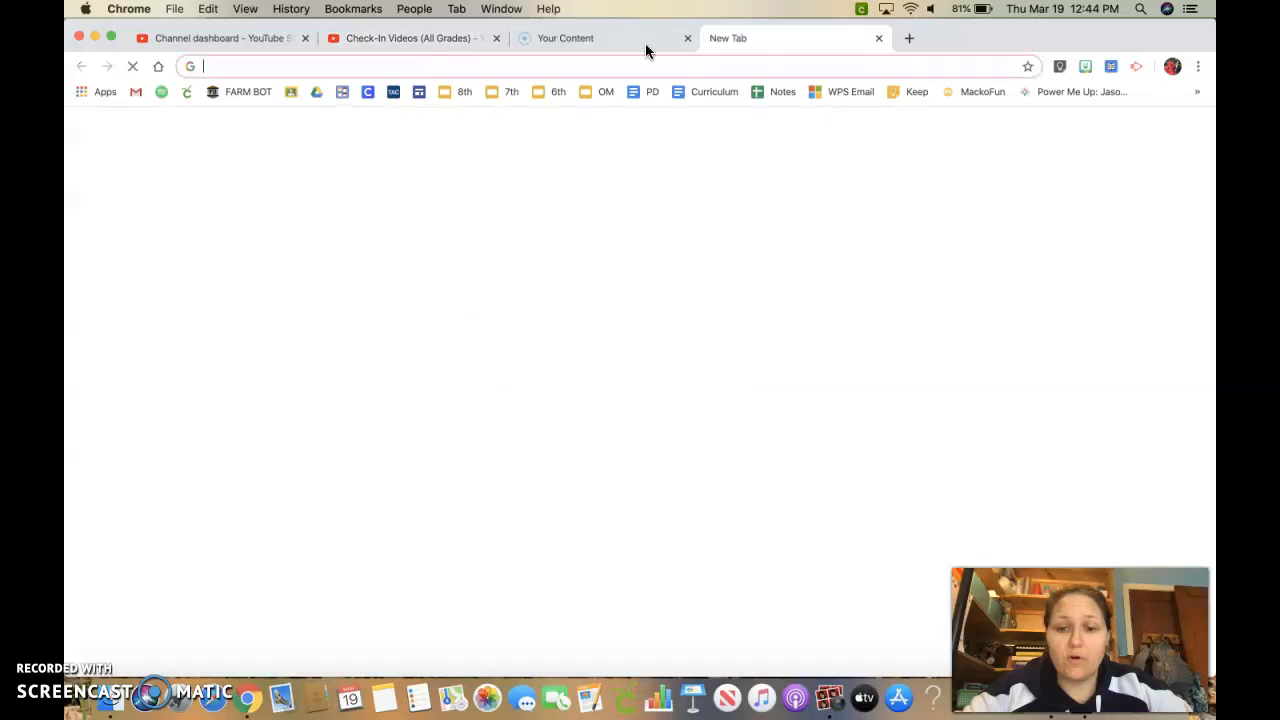
{"action": "left_click", "coordinate": [288, 92]}
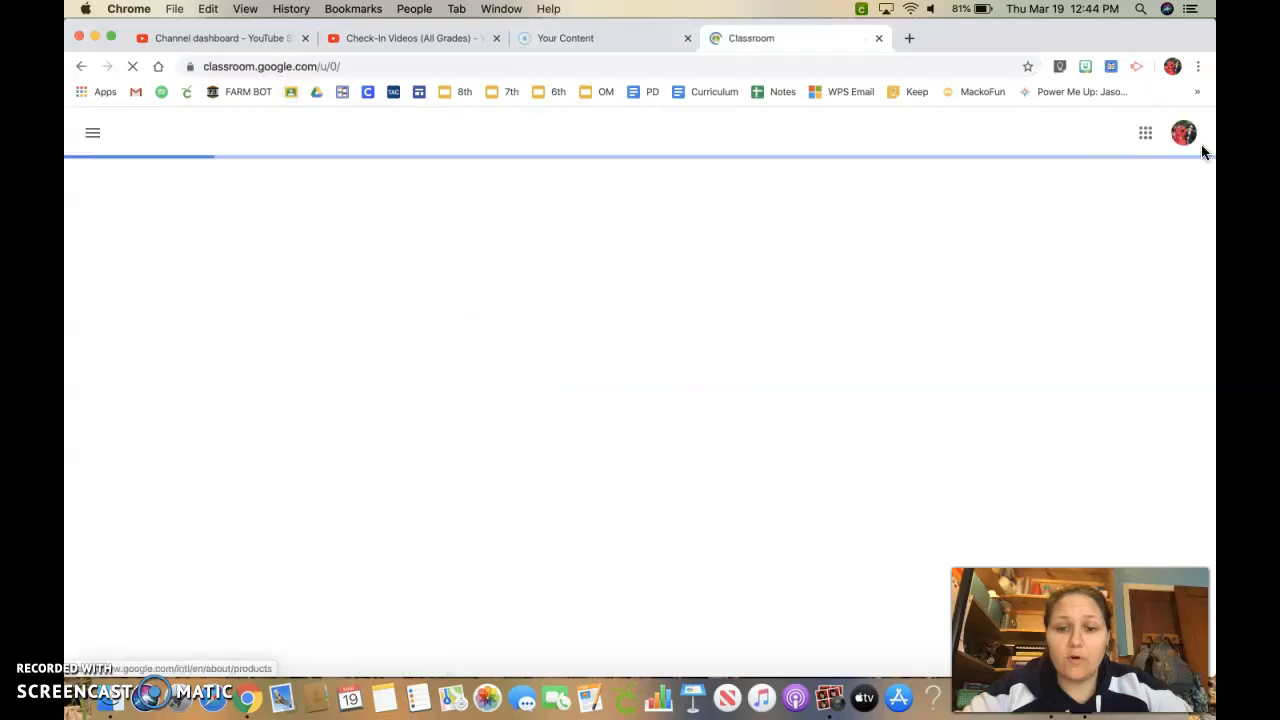
{"action": "left_click", "coordinate": [1184, 136]}
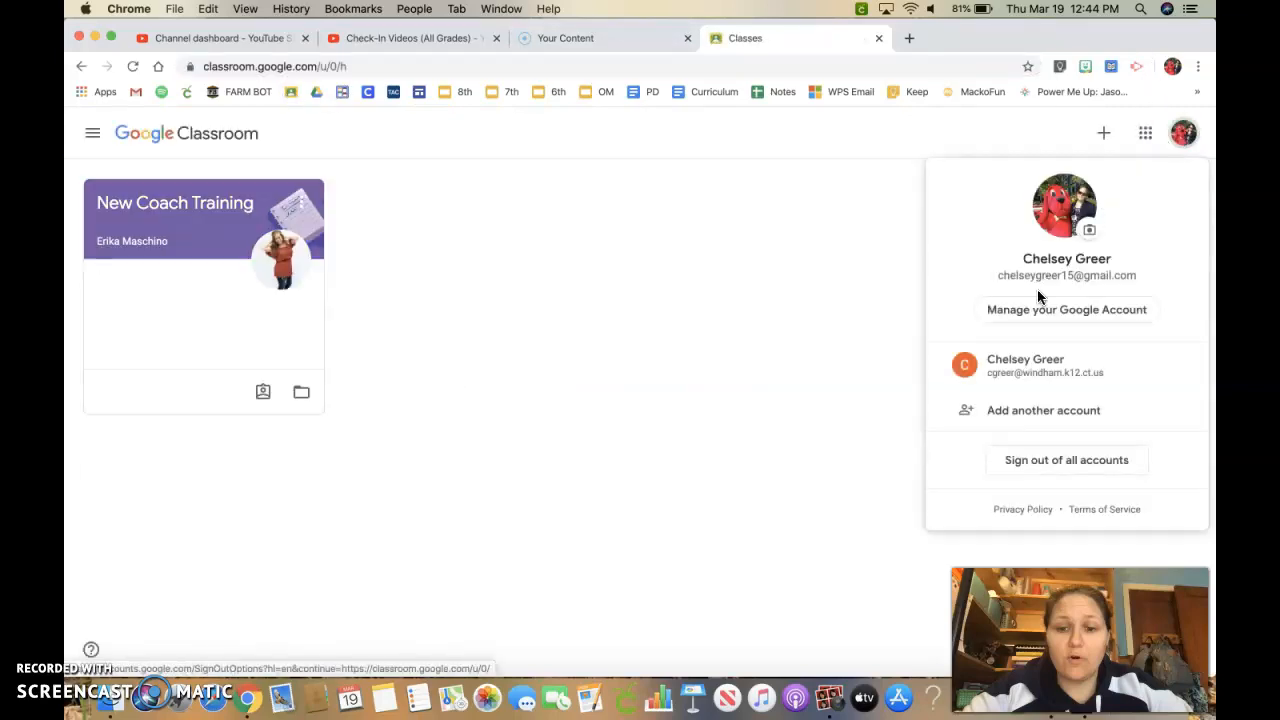
{"action": "left_click", "coordinate": [1022, 388]}
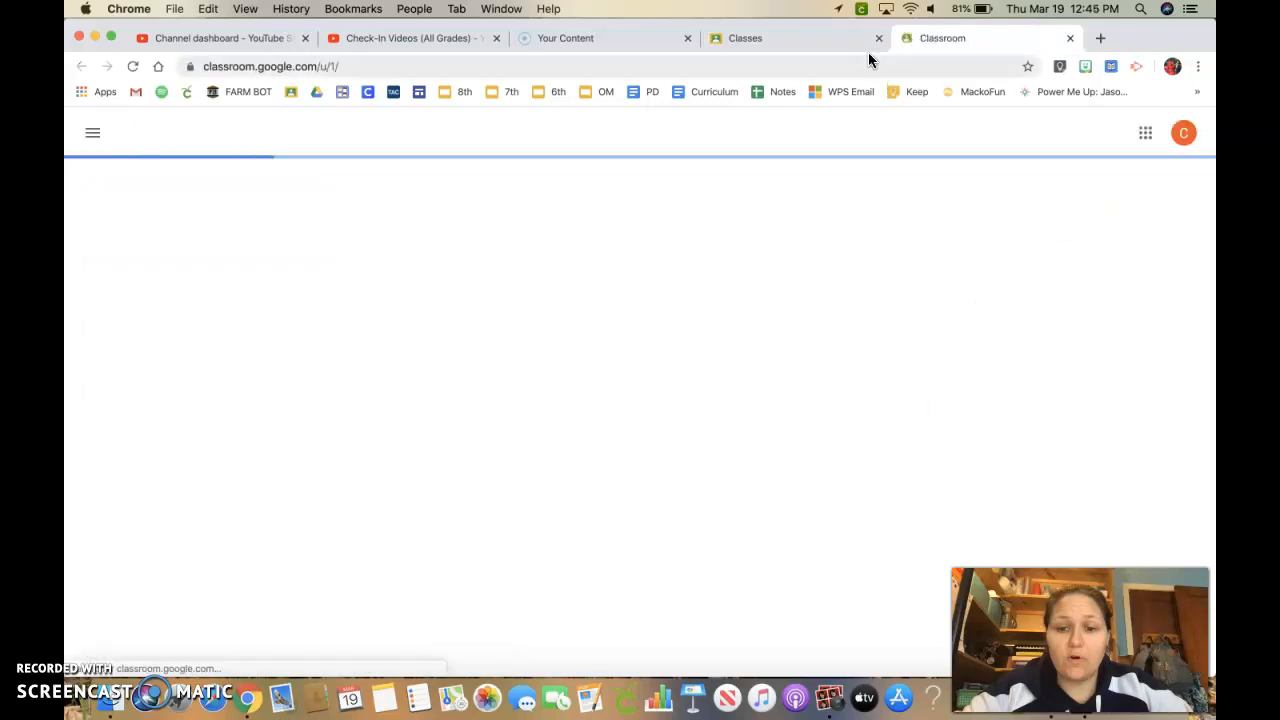
{"action": "left_click", "coordinate": [839, 38]}
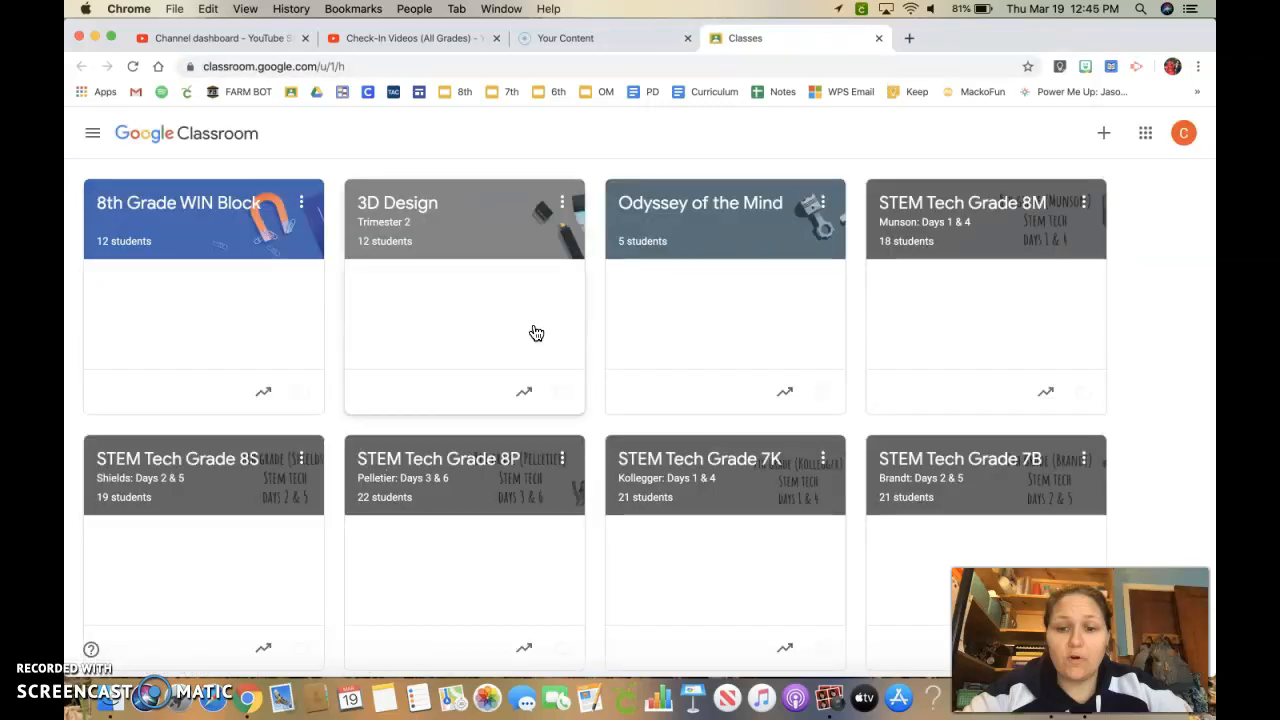
Open the STEM Tech Grade 8S class and start a new post, opening its class selector.
{"action": "scroll", "coordinate": [536, 333], "scroll_direction": "down", "scroll_amount": 3}
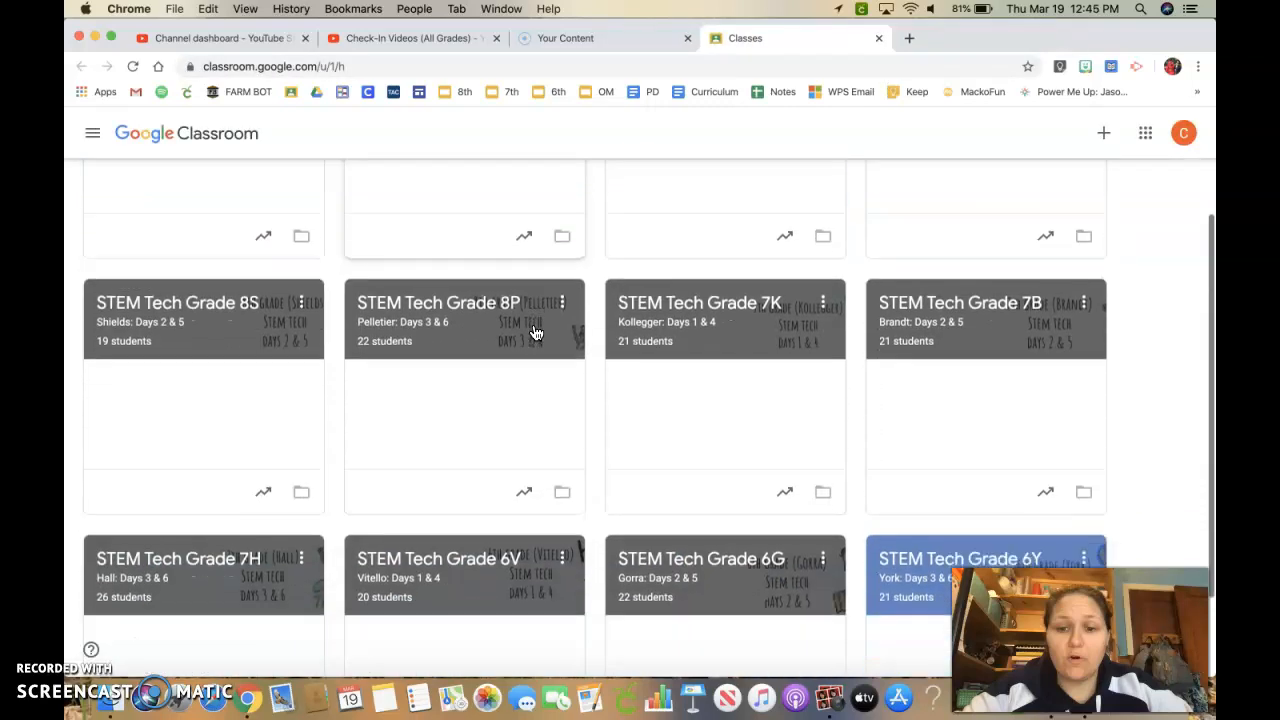
{"action": "left_click", "coordinate": [178, 322]}
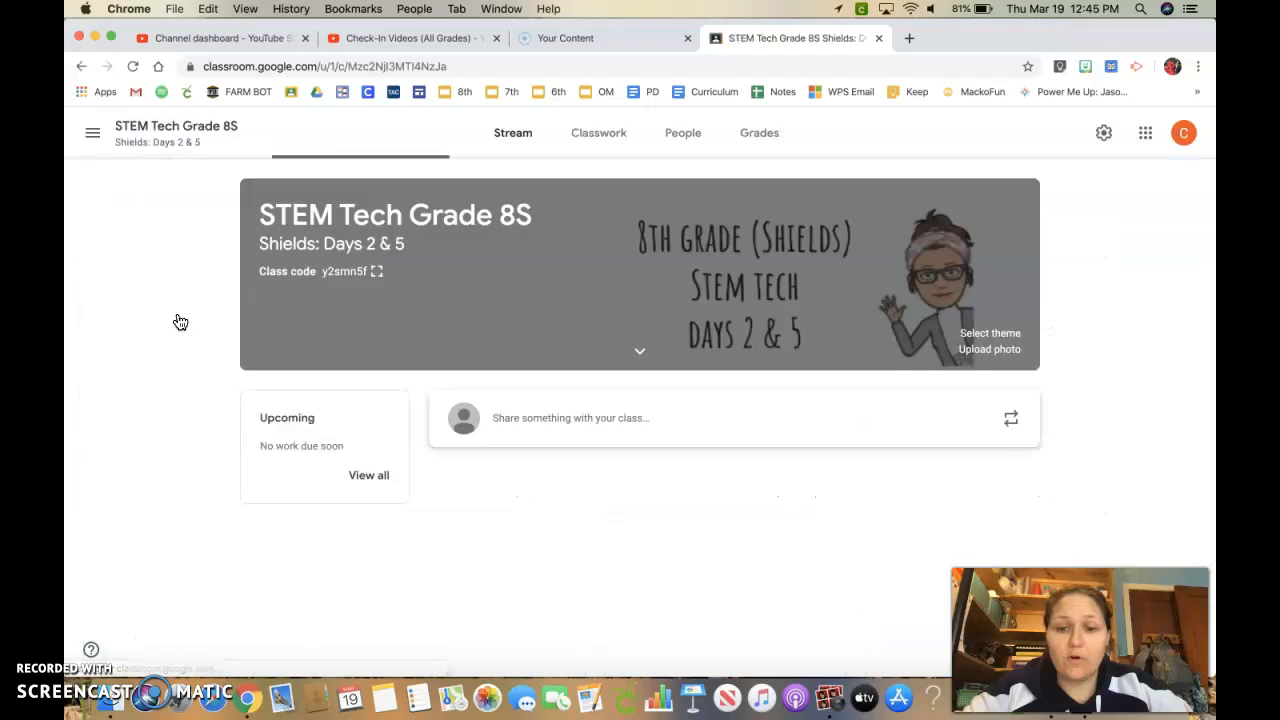
{"action": "left_click", "coordinate": [548, 427]}
{"action": "scroll", "coordinate": [522, 514], "scroll_direction": "down", "scroll_amount": 2}
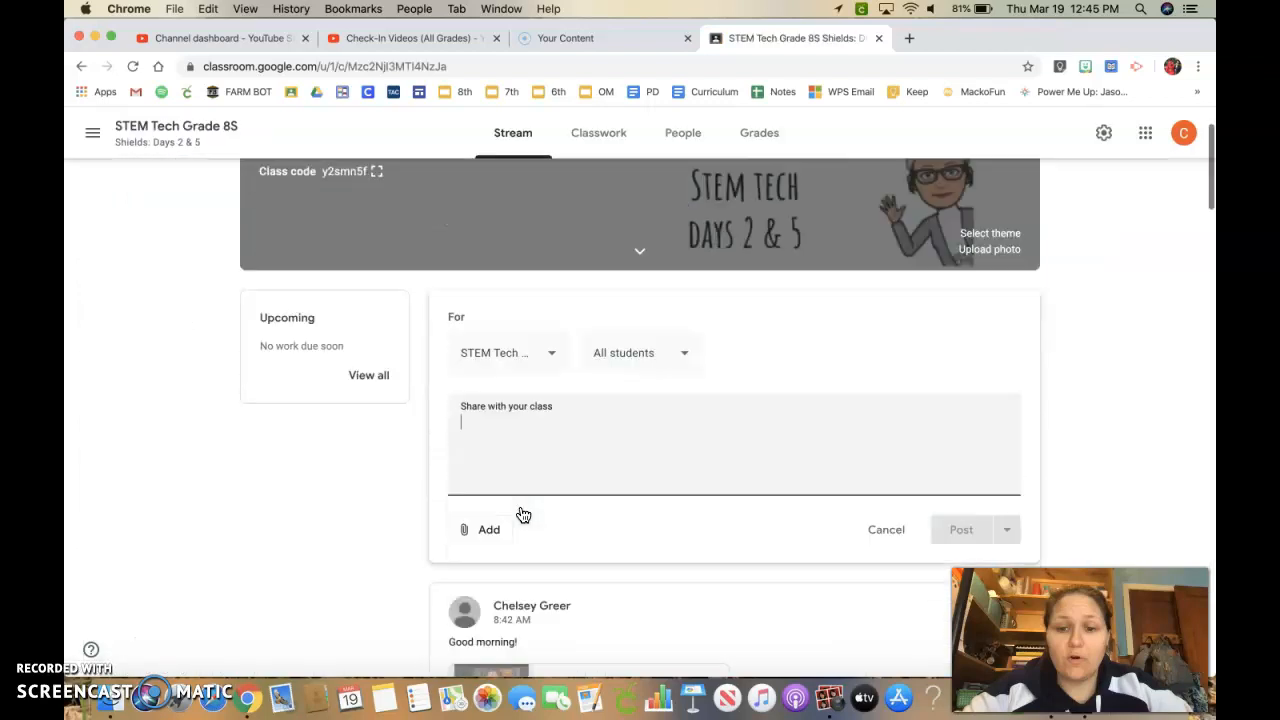
{"action": "scroll", "coordinate": [522, 514], "scroll_direction": "down", "scroll_amount": 2}
{"action": "left_click", "coordinate": [505, 262]}
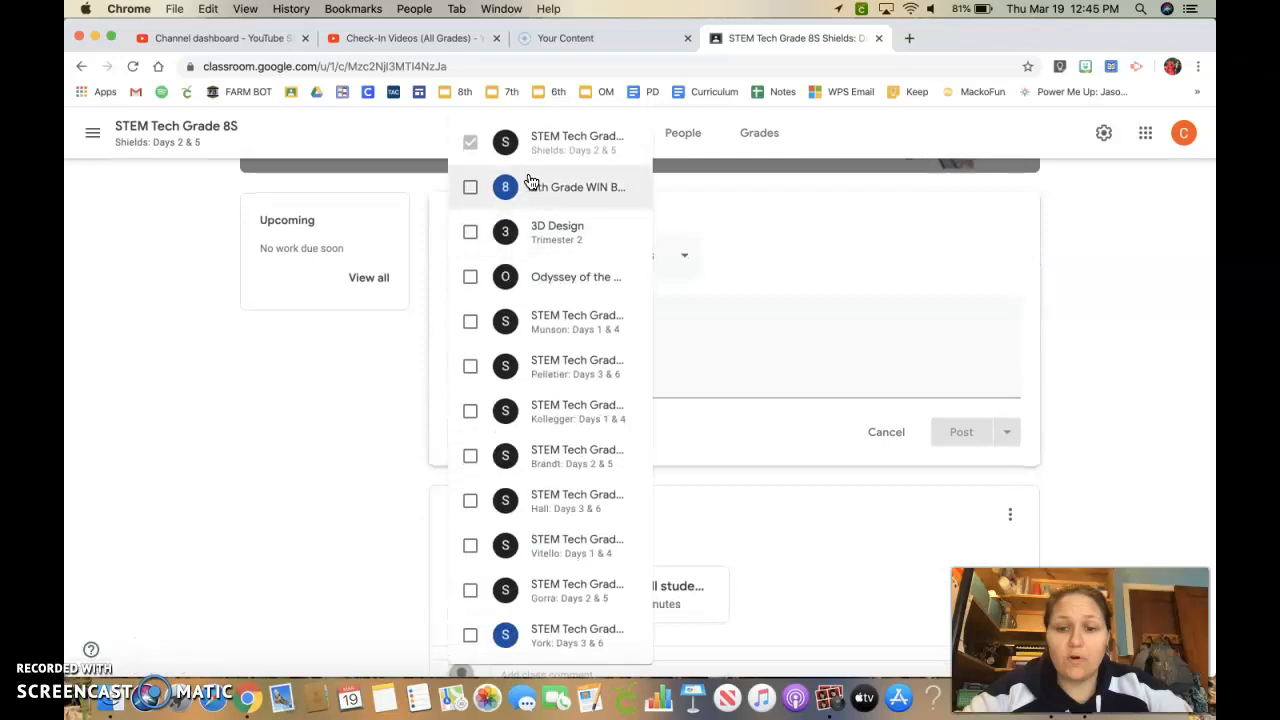
Add the other eight STEM Tech grade classes as recipients of the post.
{"action": "left_click", "coordinate": [546, 324]}
{"action": "left_click", "coordinate": [546, 366]}
{"action": "left_click", "coordinate": [545, 421]}
{"action": "left_click", "coordinate": [545, 461]}
{"action": "left_click", "coordinate": [544, 506]}
{"action": "left_click", "coordinate": [543, 549]}
{"action": "left_click", "coordinate": [543, 589]}
{"action": "left_click", "coordinate": [545, 634]}
{"action": "left_click", "coordinate": [370, 536]}
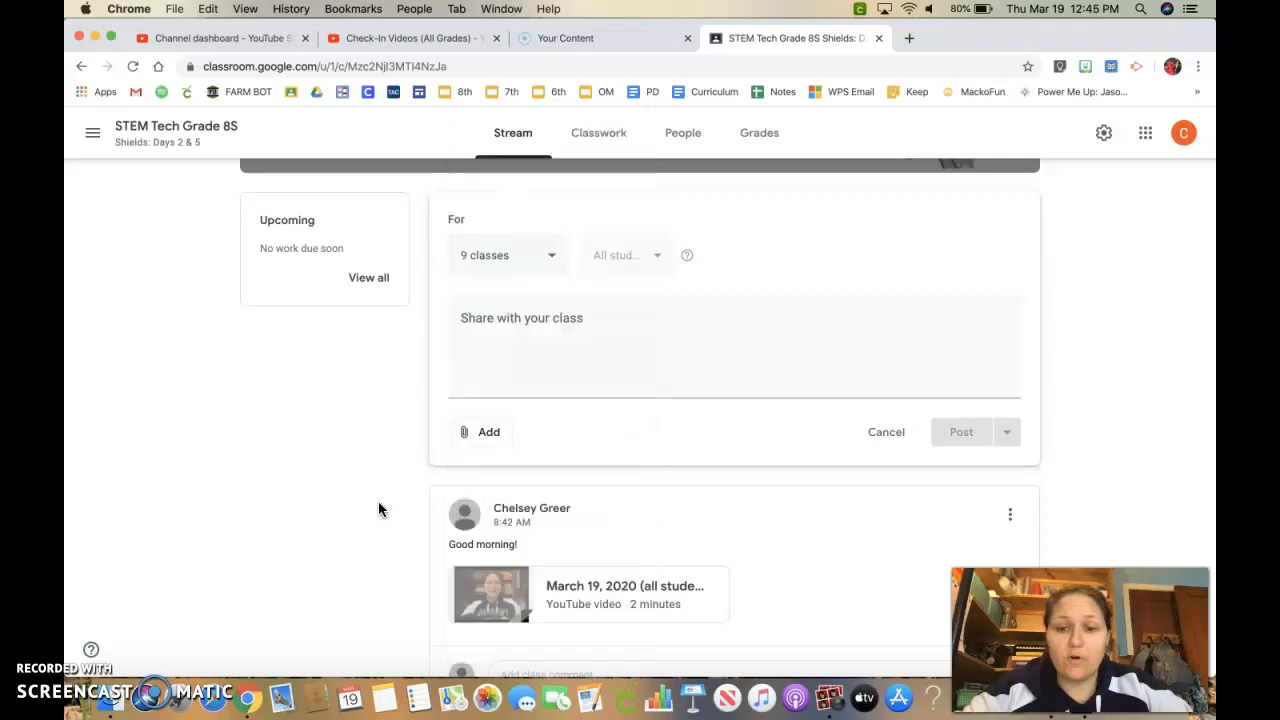
Open the YouTube video insert dialog for the post attachment.
{"action": "left_click", "coordinate": [479, 432]}
{"action": "left_click", "coordinate": [485, 542]}
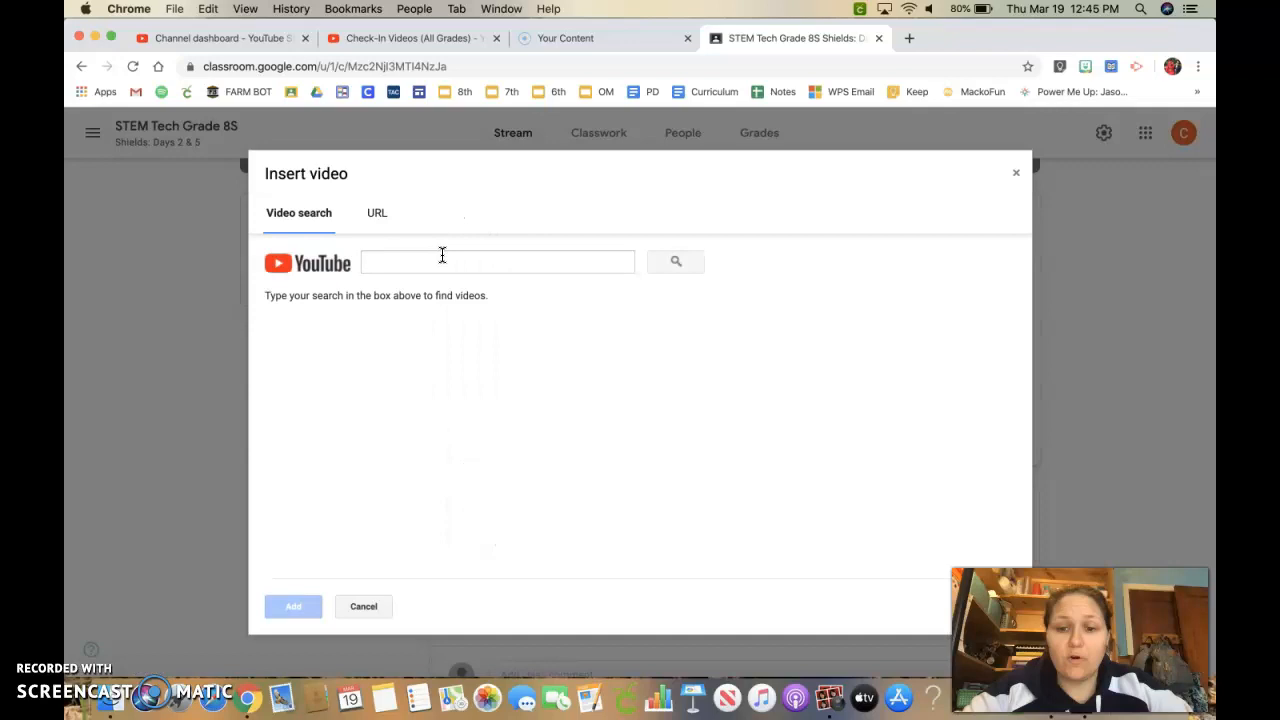
Try searching YouTube with the pasted playlist link.
{"action": "left_click", "coordinate": [463, 261]}
{"action": "key", "text": "super+v"}
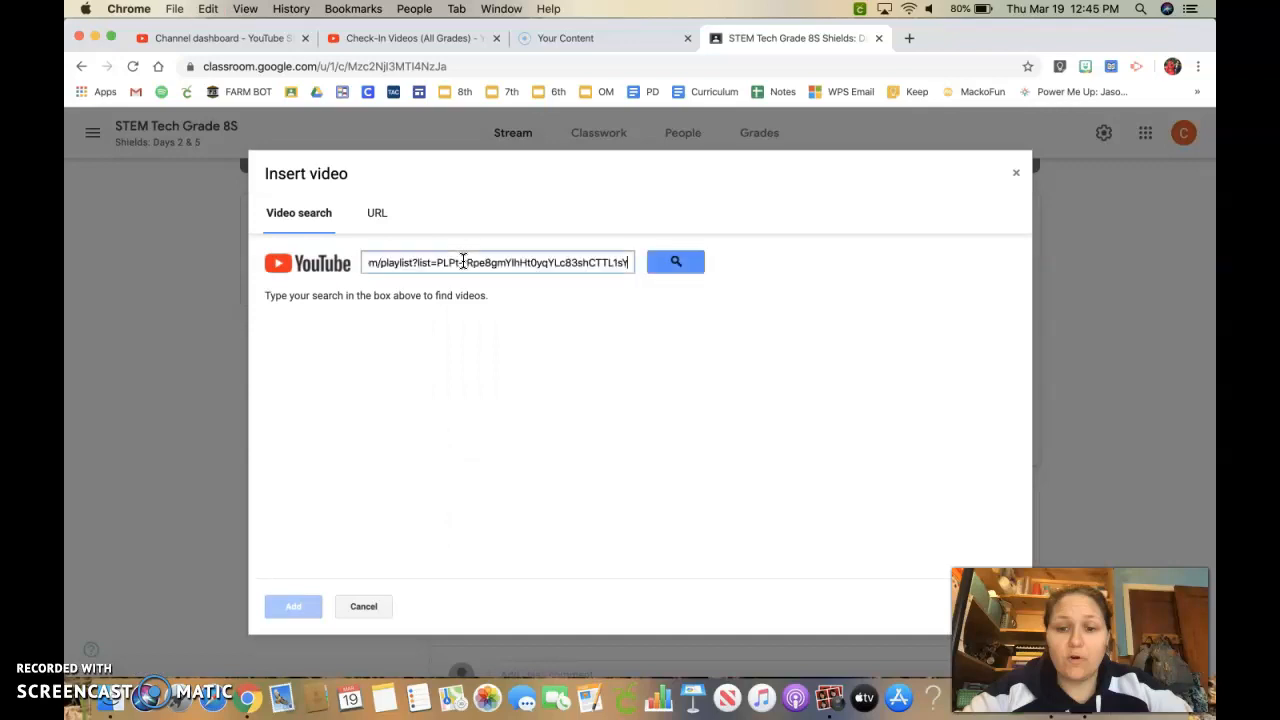
{"action": "left_click", "coordinate": [665, 264]}
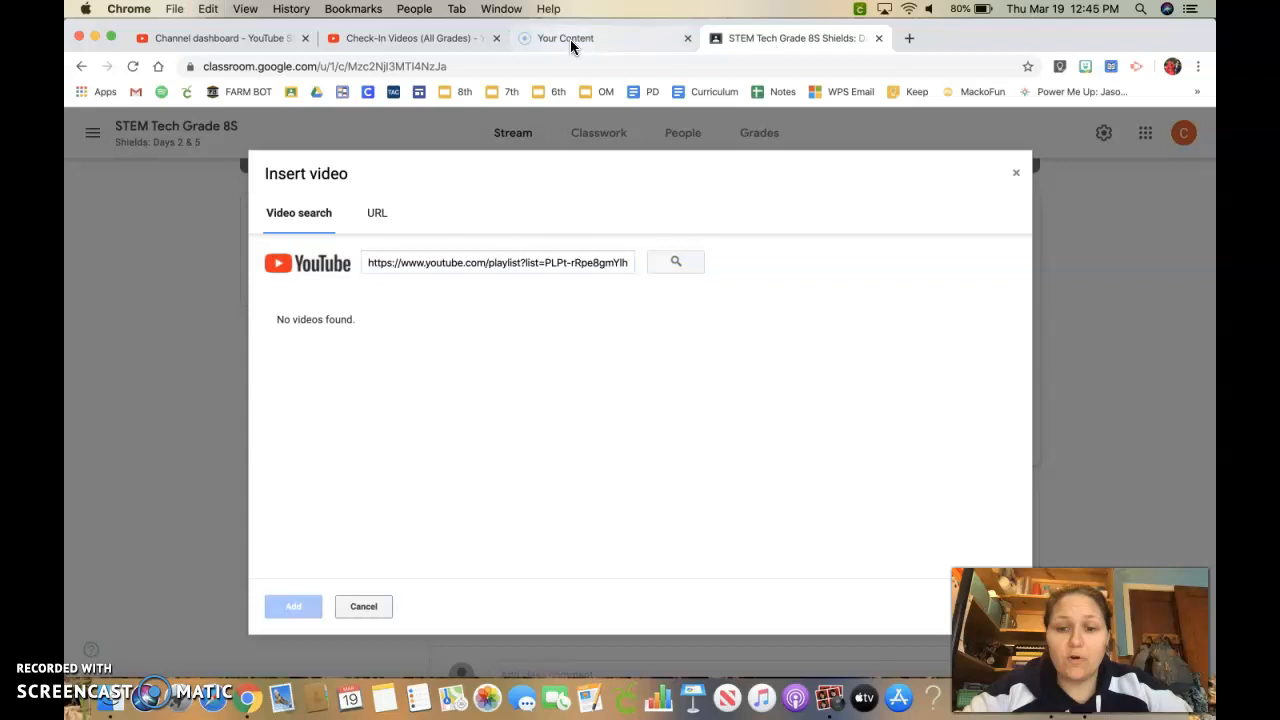
Copy the playlist share link again and repeat the YouTube search with it.
{"action": "left_click", "coordinate": [405, 42]}
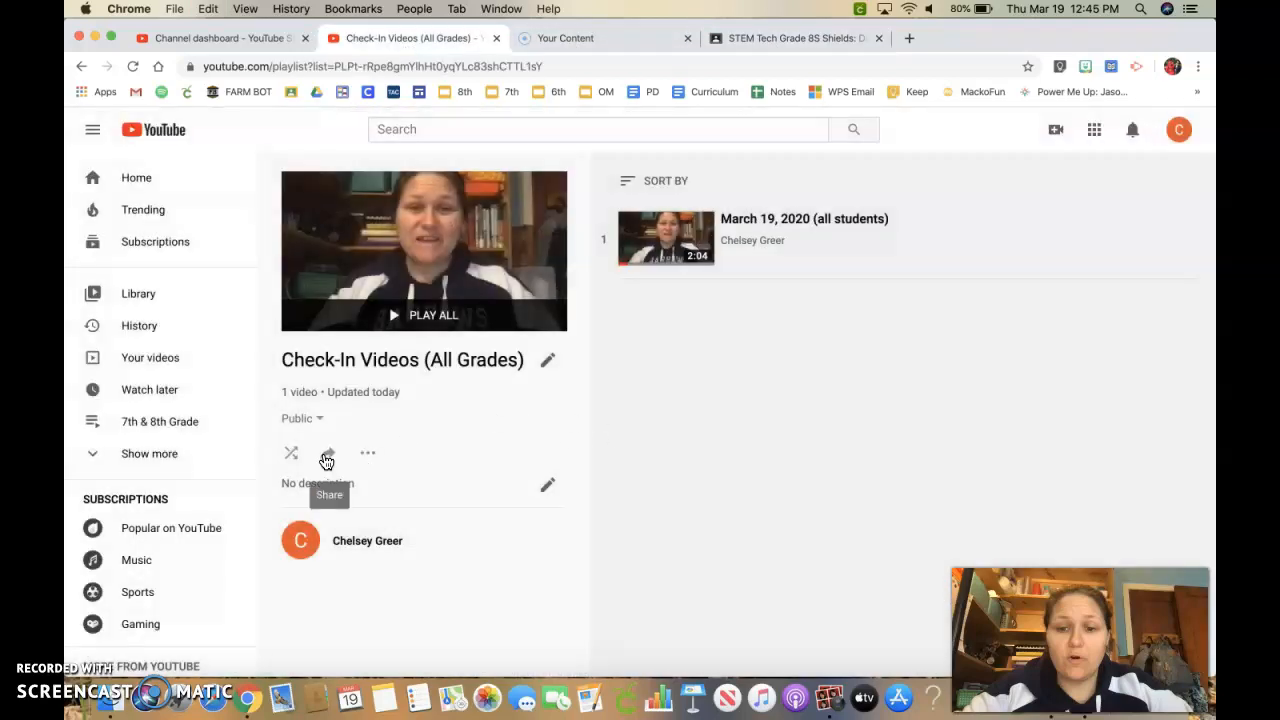
{"action": "left_click", "coordinate": [327, 455]}
{"action": "left_click", "coordinate": [792, 455]}
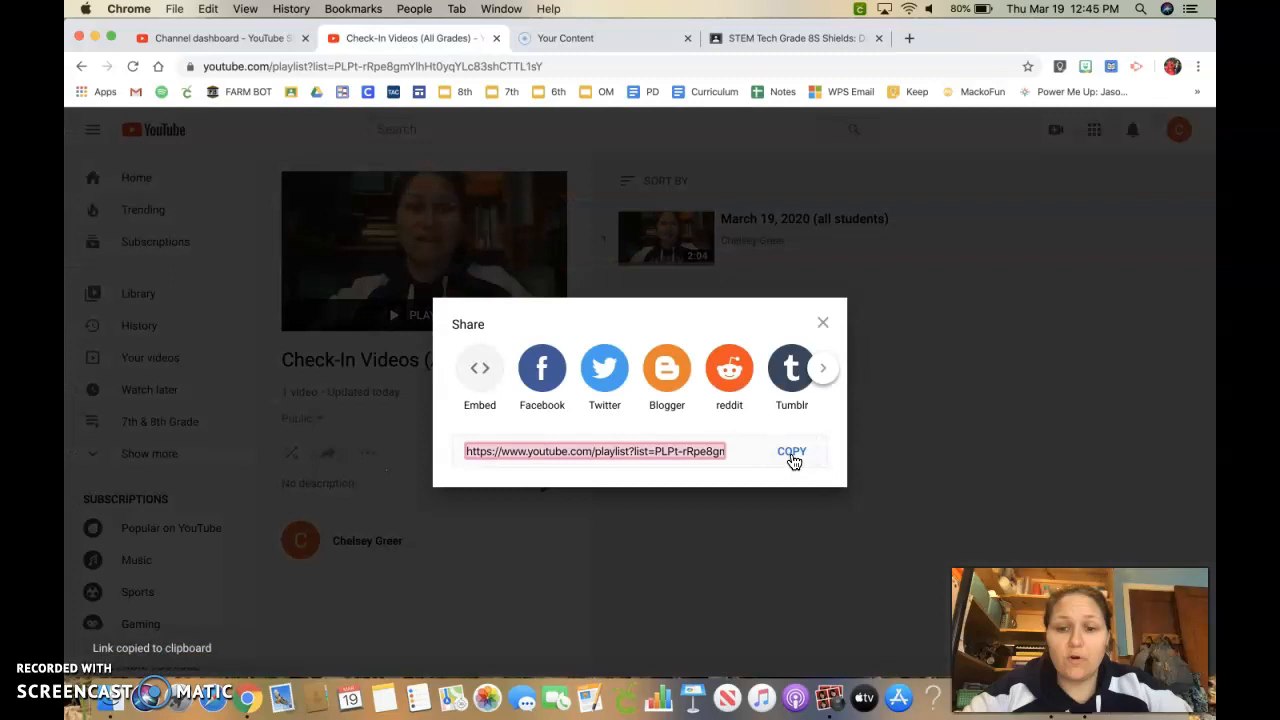
{"action": "left_click", "coordinate": [766, 42]}
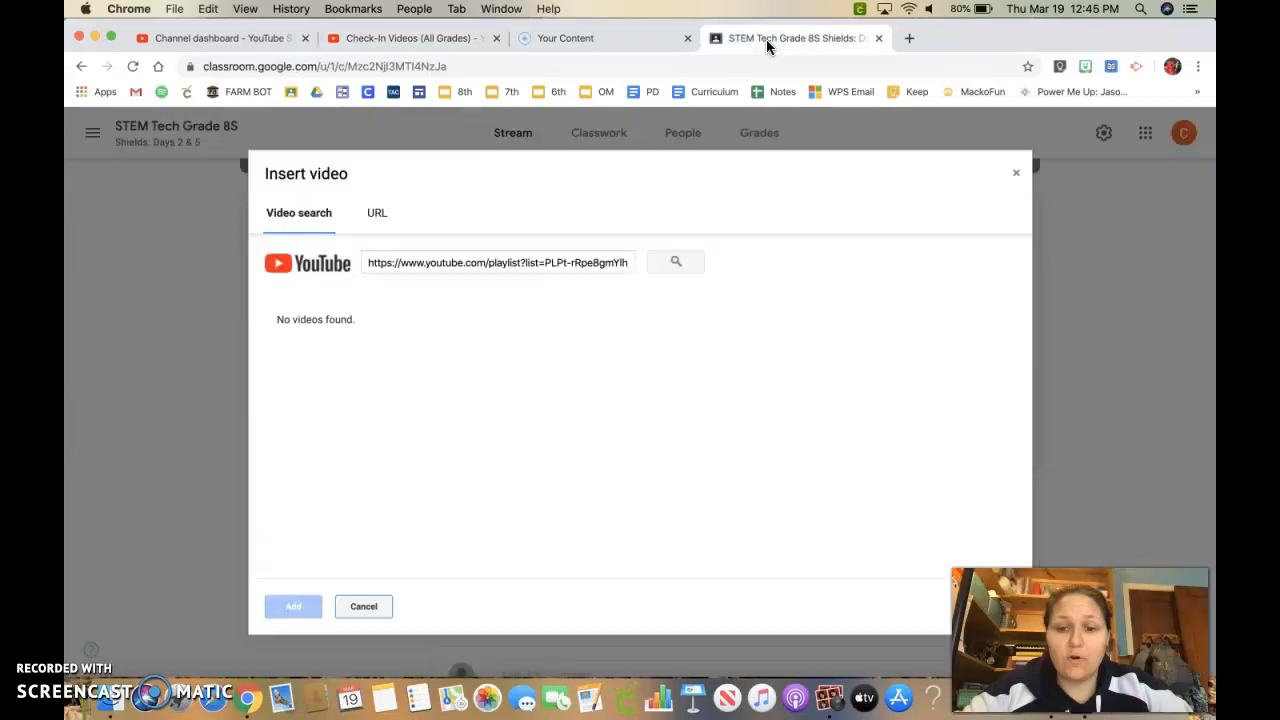
{"action": "triple_click", "coordinate": [434, 262]}
{"action": "key", "text": "ctrl+v"}
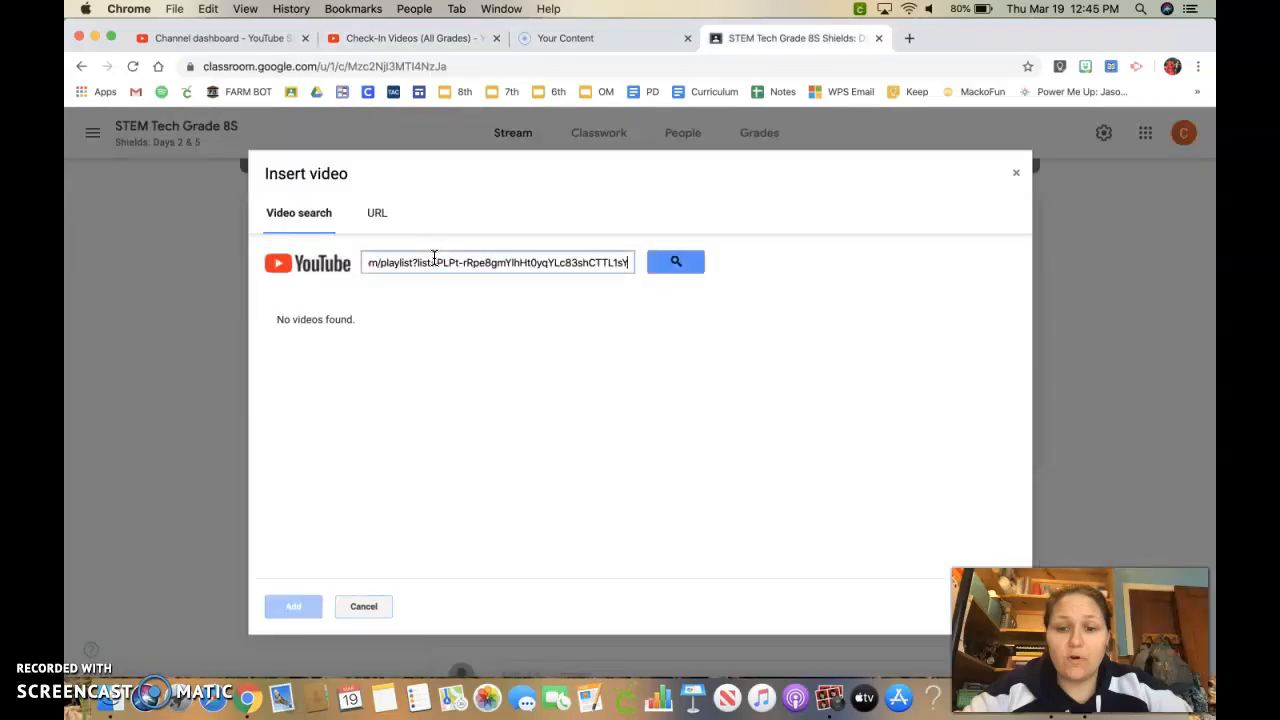
{"action": "left_click", "coordinate": [676, 264]}
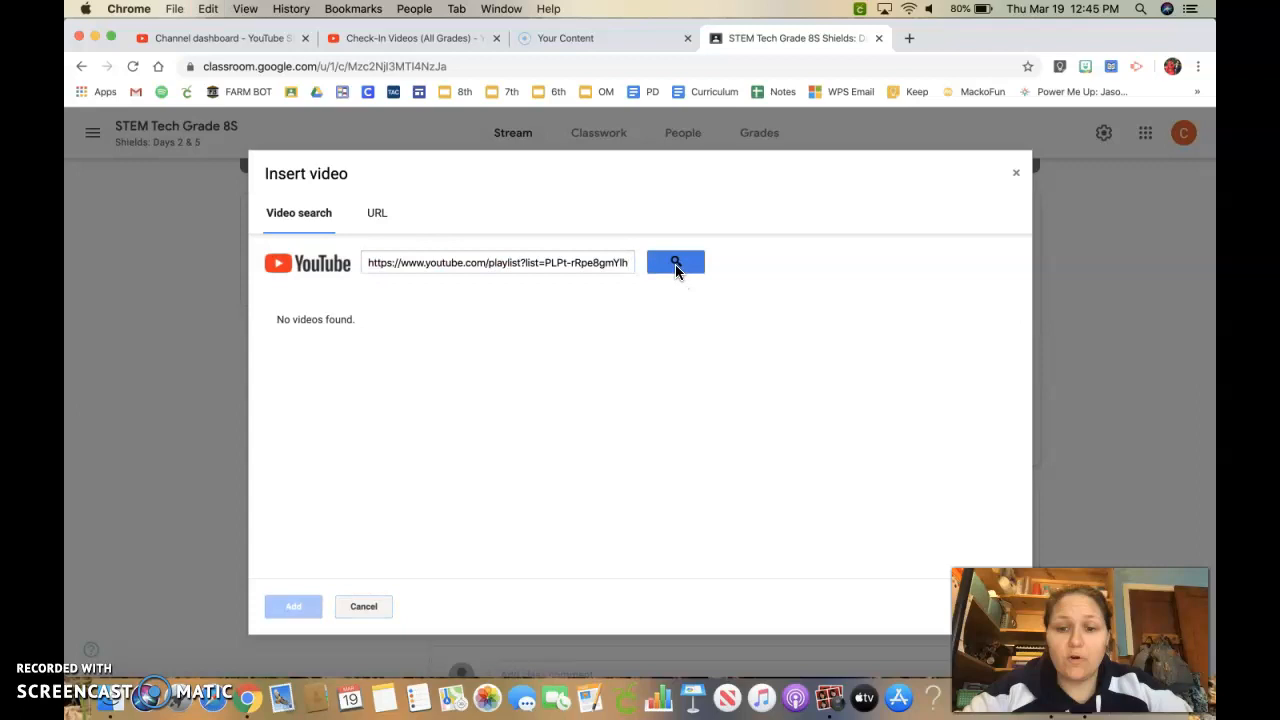
Try pasting the playlist link into the URL section, then return to video search.
{"action": "left_click", "coordinate": [376, 213]}
{"action": "key", "text": "super+v"}
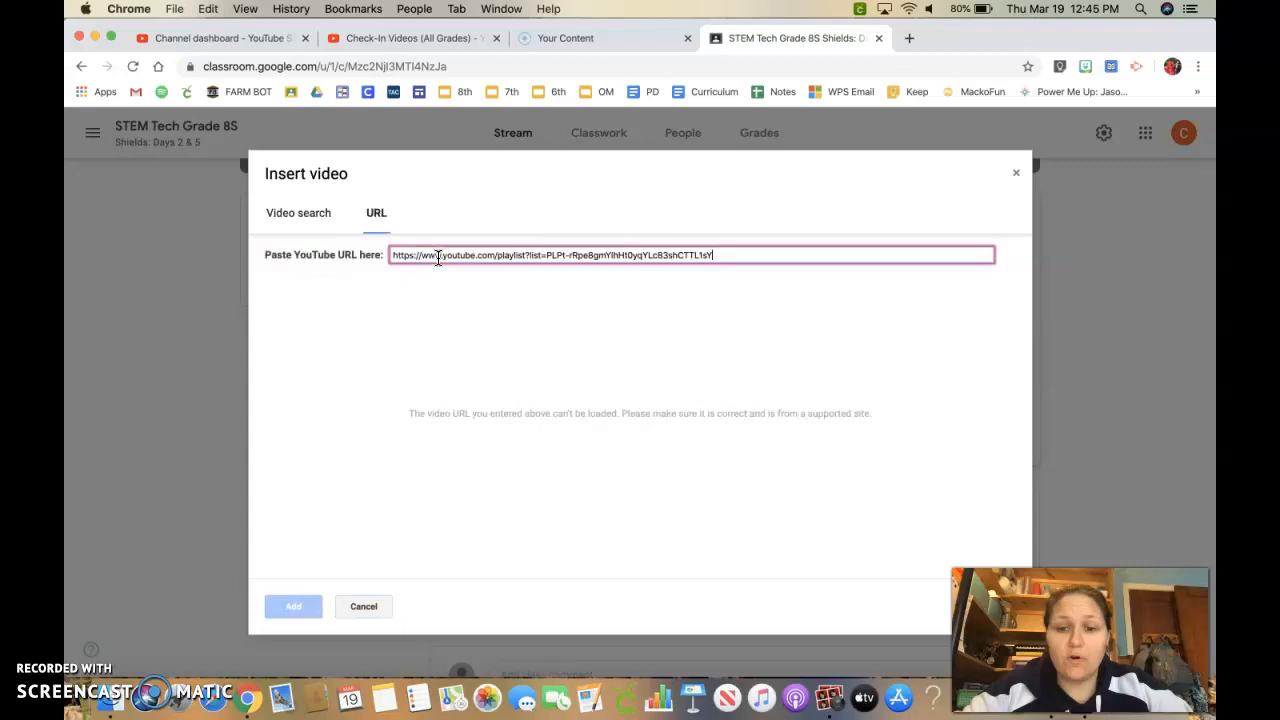
{"action": "left_click", "coordinate": [306, 218]}
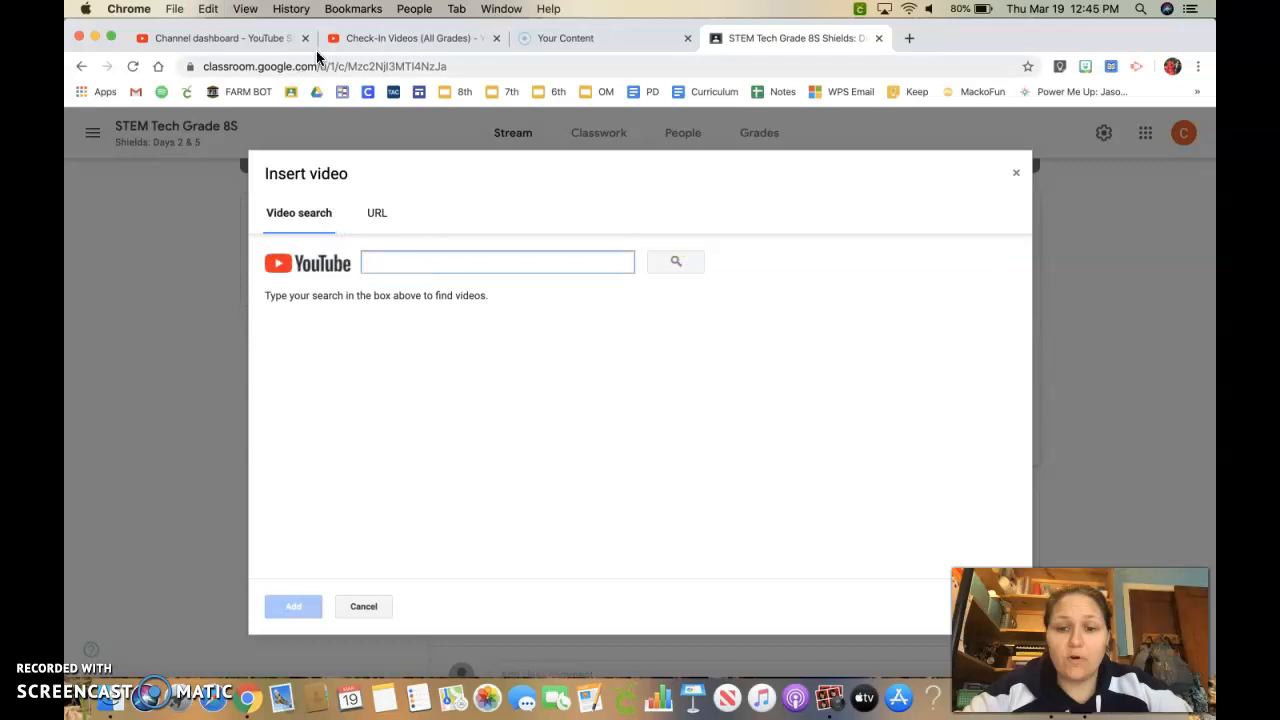
Open the March 19, 2020 (all students) video from Your videos on YouTube.
{"action": "left_click", "coordinate": [375, 42]}
{"action": "left_click", "coordinate": [497, 260]}
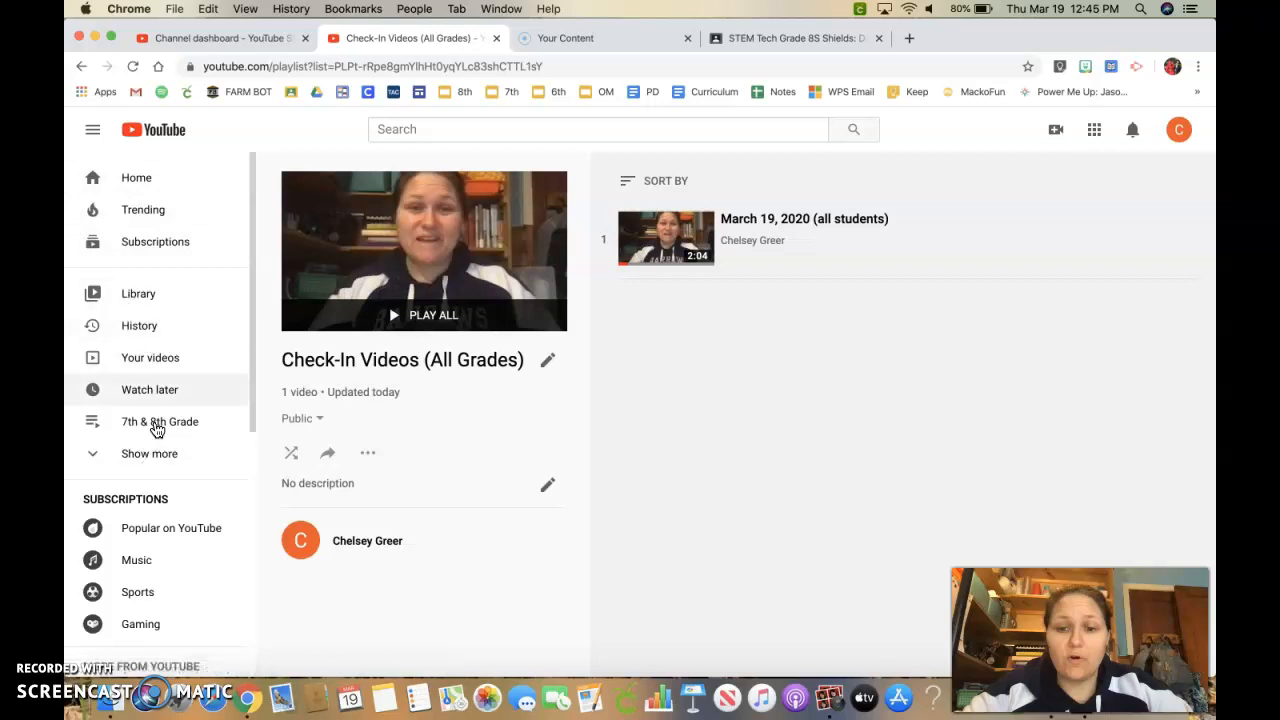
{"action": "left_click", "coordinate": [140, 358]}
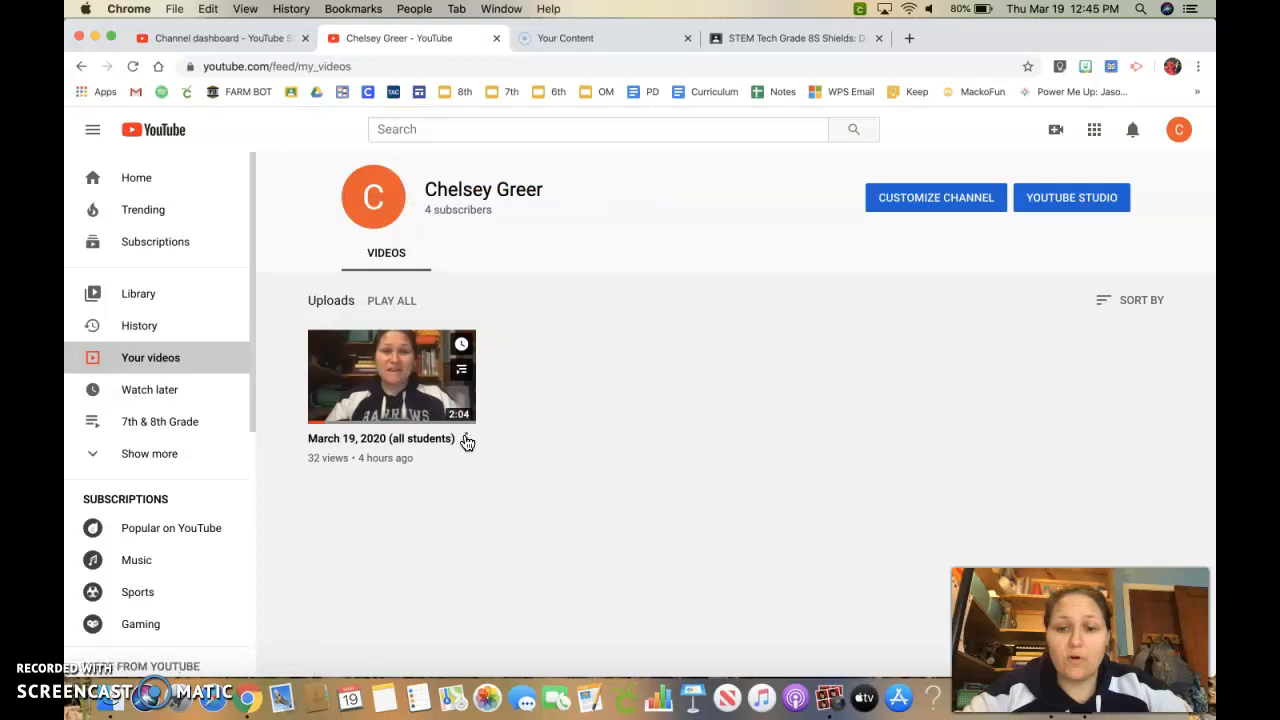
{"action": "left_click", "coordinate": [465, 439]}
{"action": "left_click", "coordinate": [394, 362]}
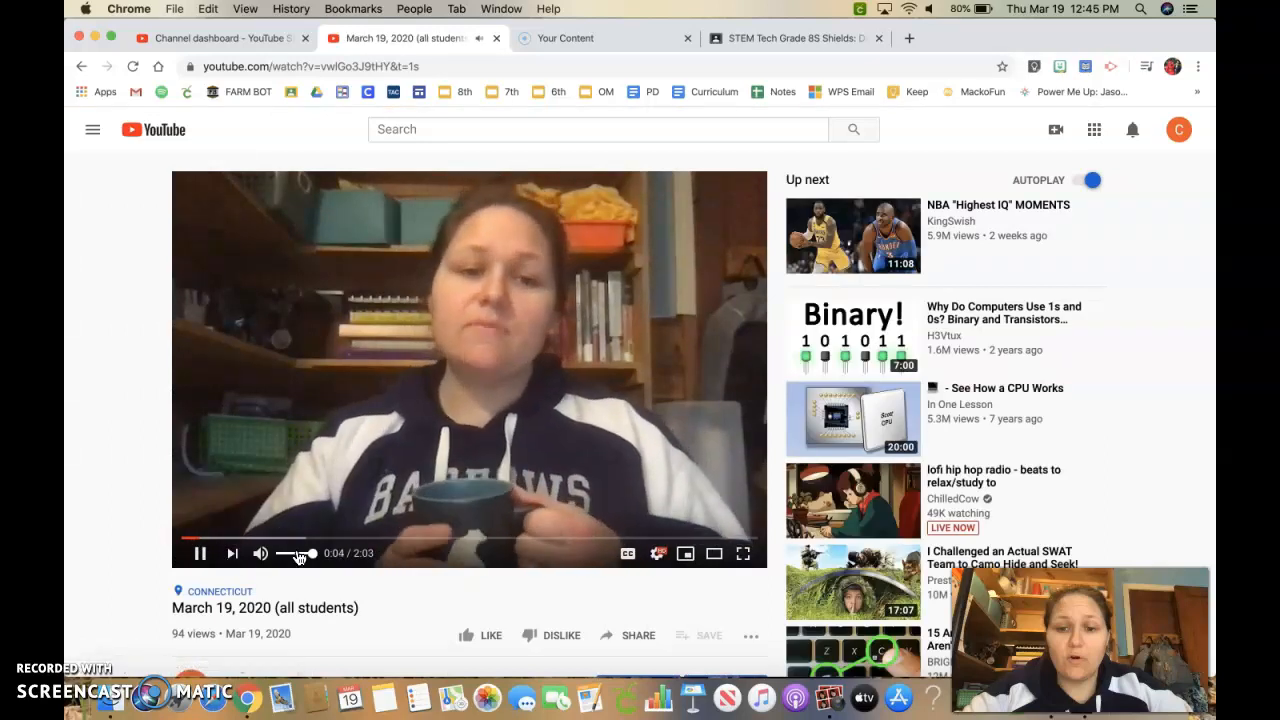
Copy the video's share link and close the share dialog.
{"action": "left_click", "coordinate": [628, 640]}
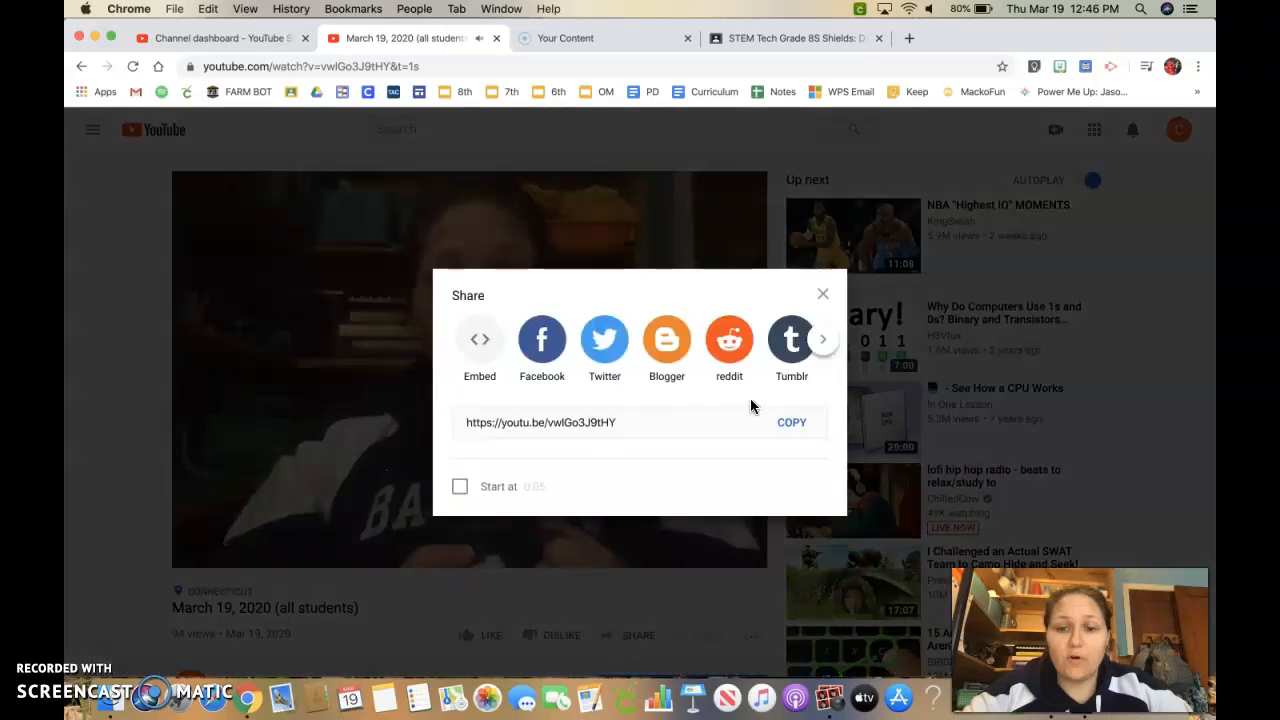
{"action": "left_click", "coordinate": [804, 437]}
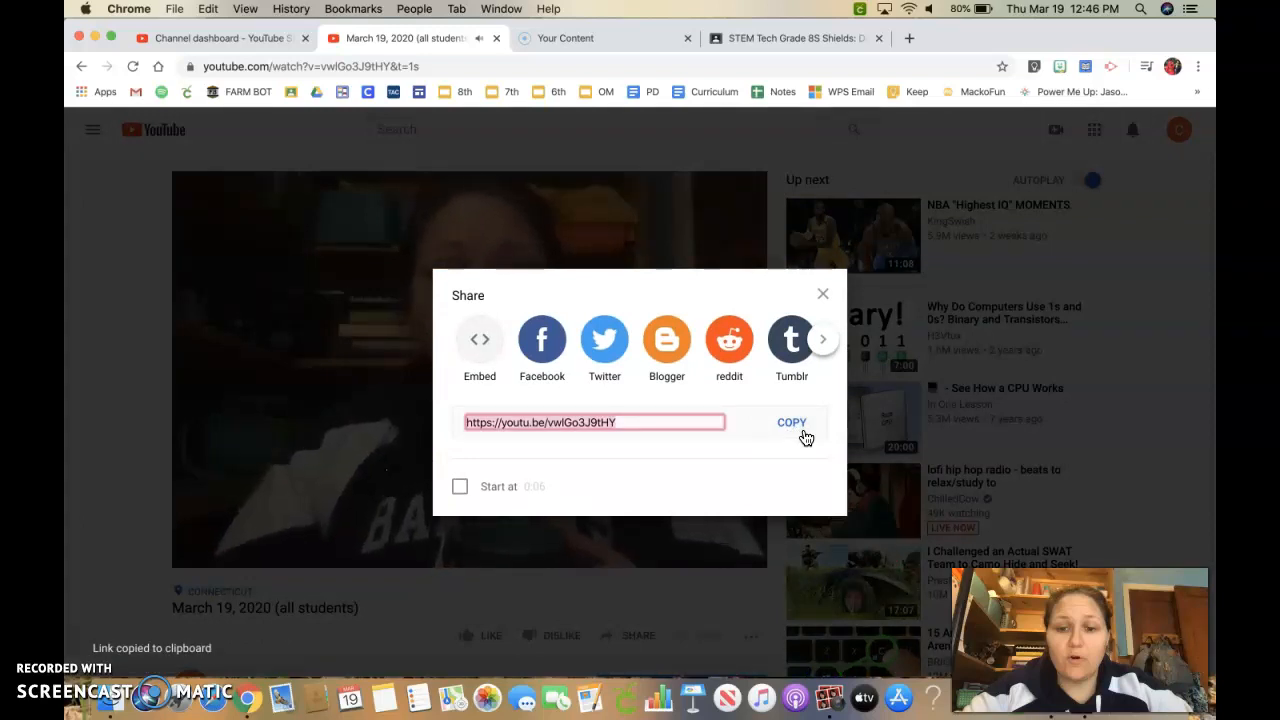
{"action": "left_click", "coordinate": [822, 293]}
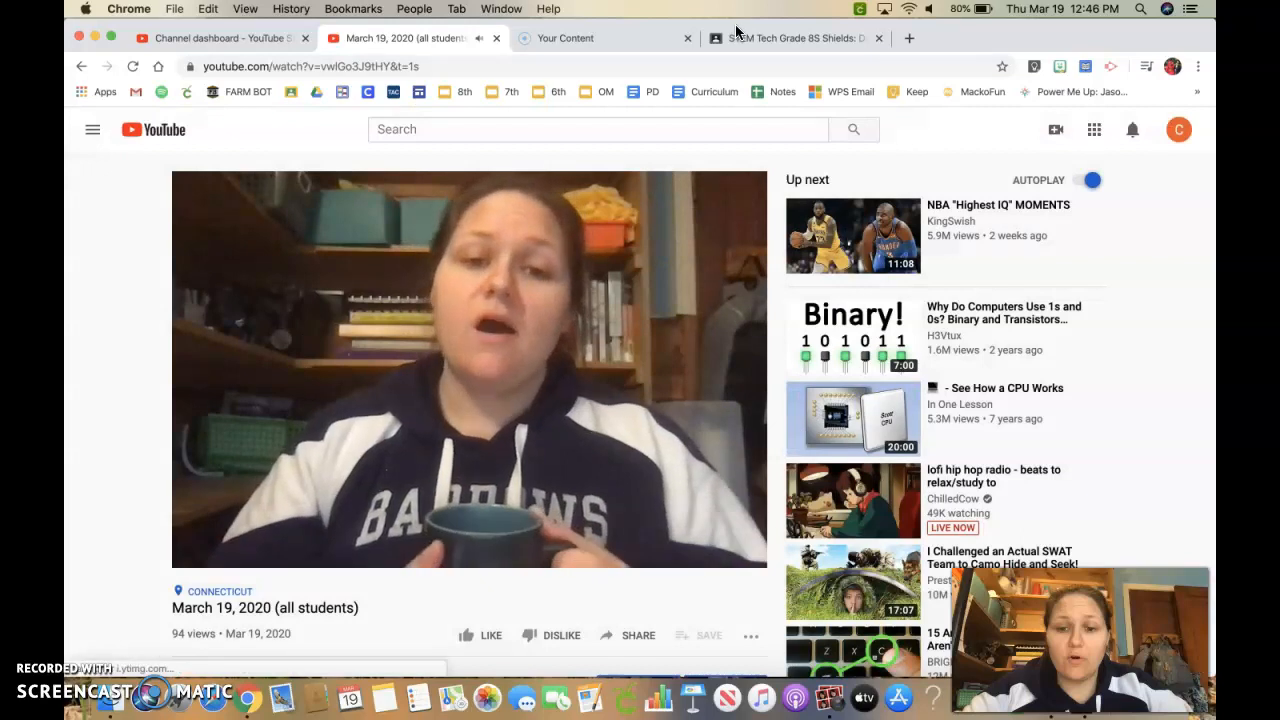
Search YouTube in the insert dialog with the pasted video link and attach the March 19 video.
{"action": "left_click", "coordinate": [785, 38]}
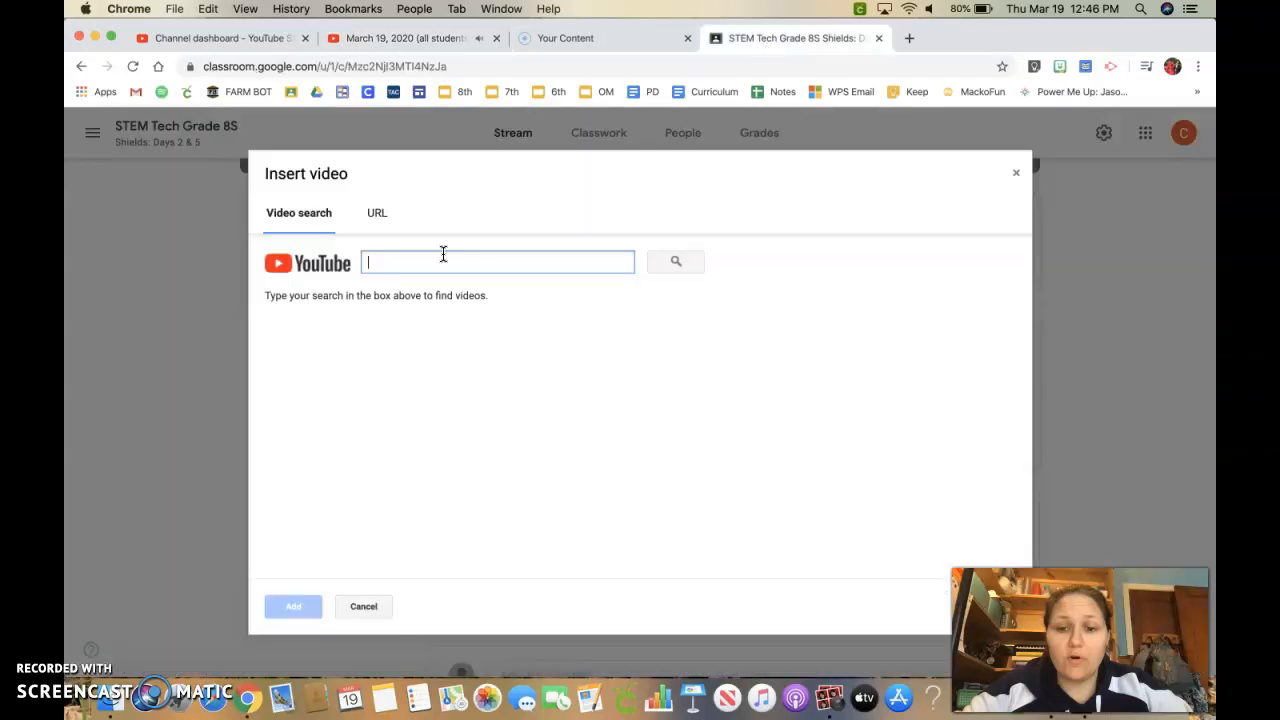
{"action": "key", "text": "super+v"}
{"action": "left_click", "coordinate": [676, 262]}
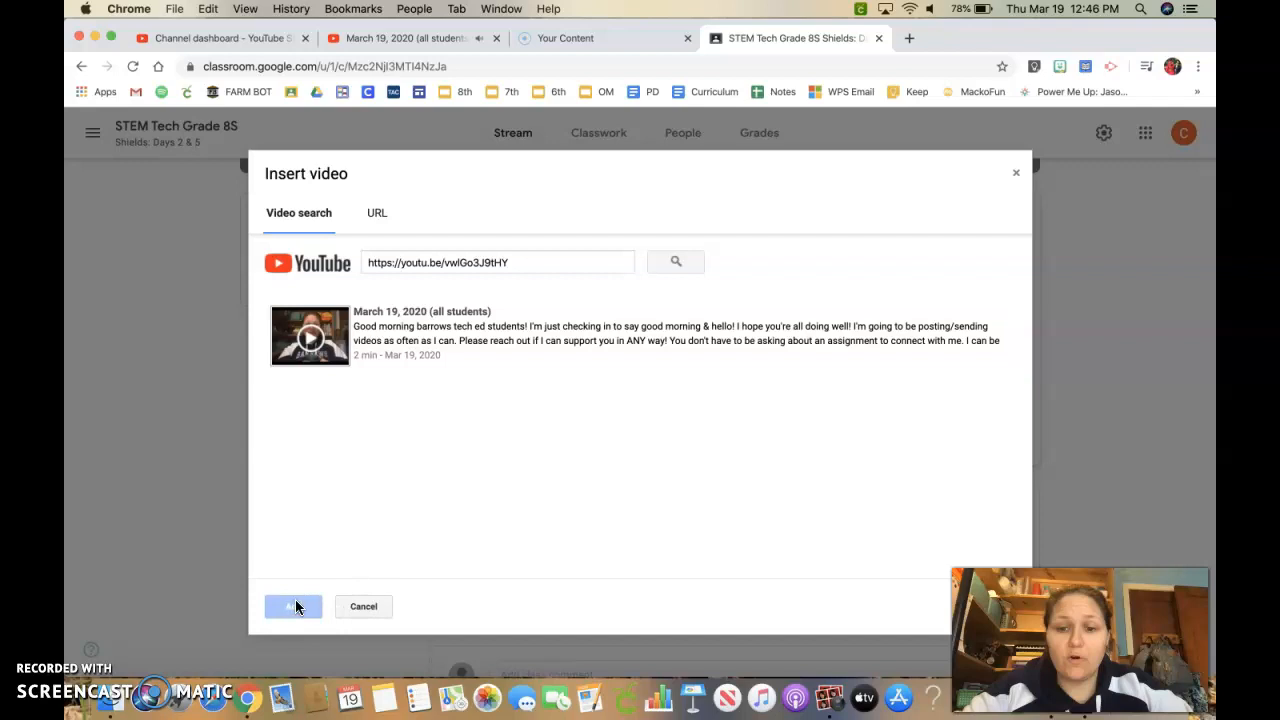
{"action": "left_click", "coordinate": [486, 343]}
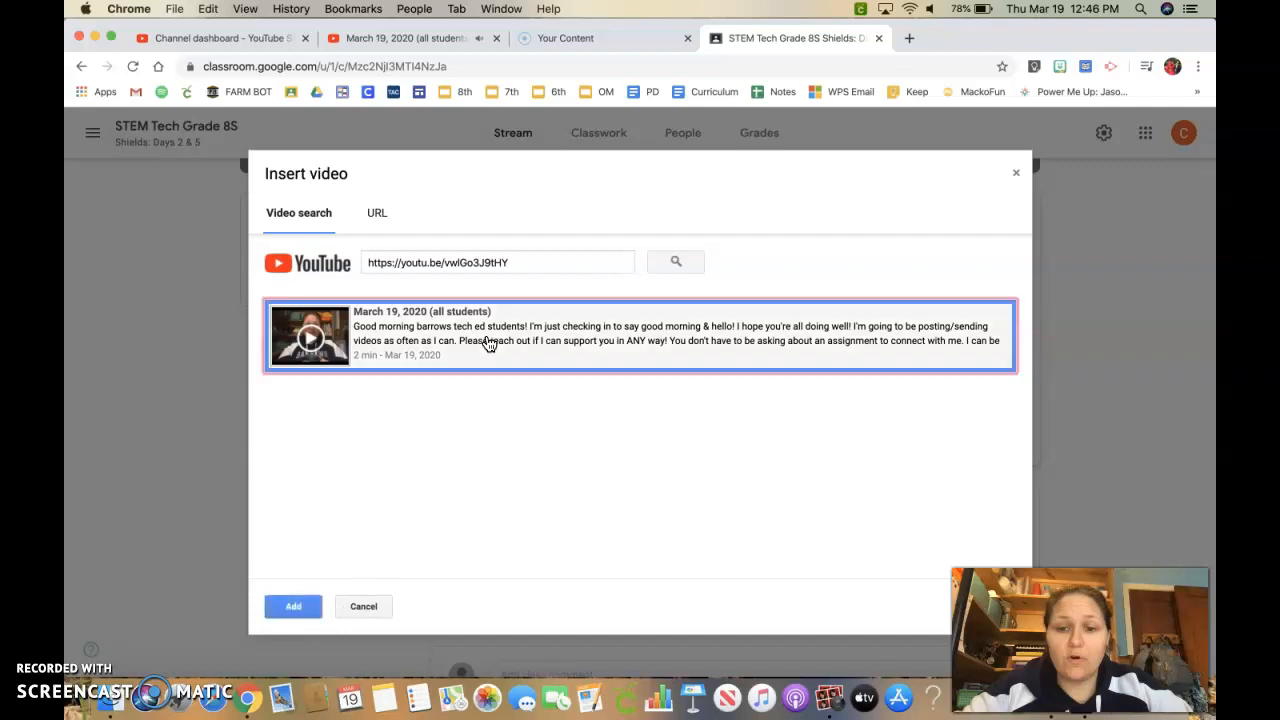
{"action": "left_click", "coordinate": [290, 607]}
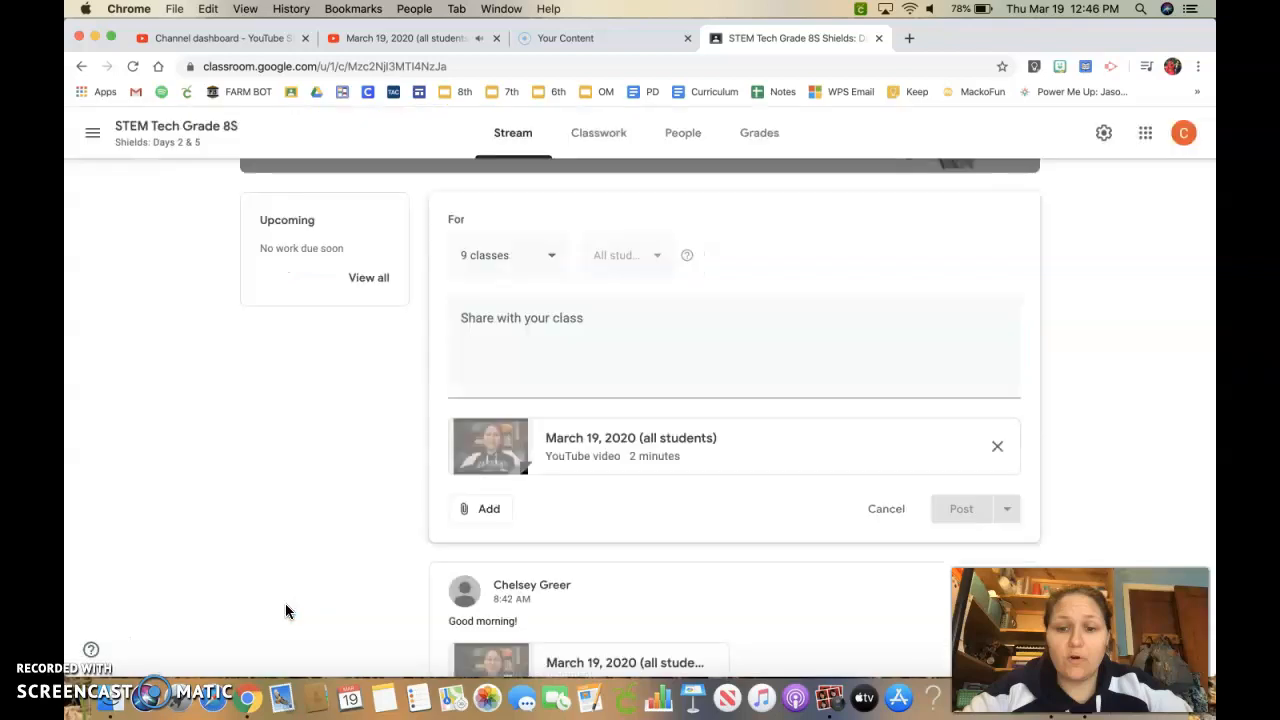
Write "Here's today's check in video!" as the announcement text above the attached video.
{"action": "left_click", "coordinate": [527, 324]}
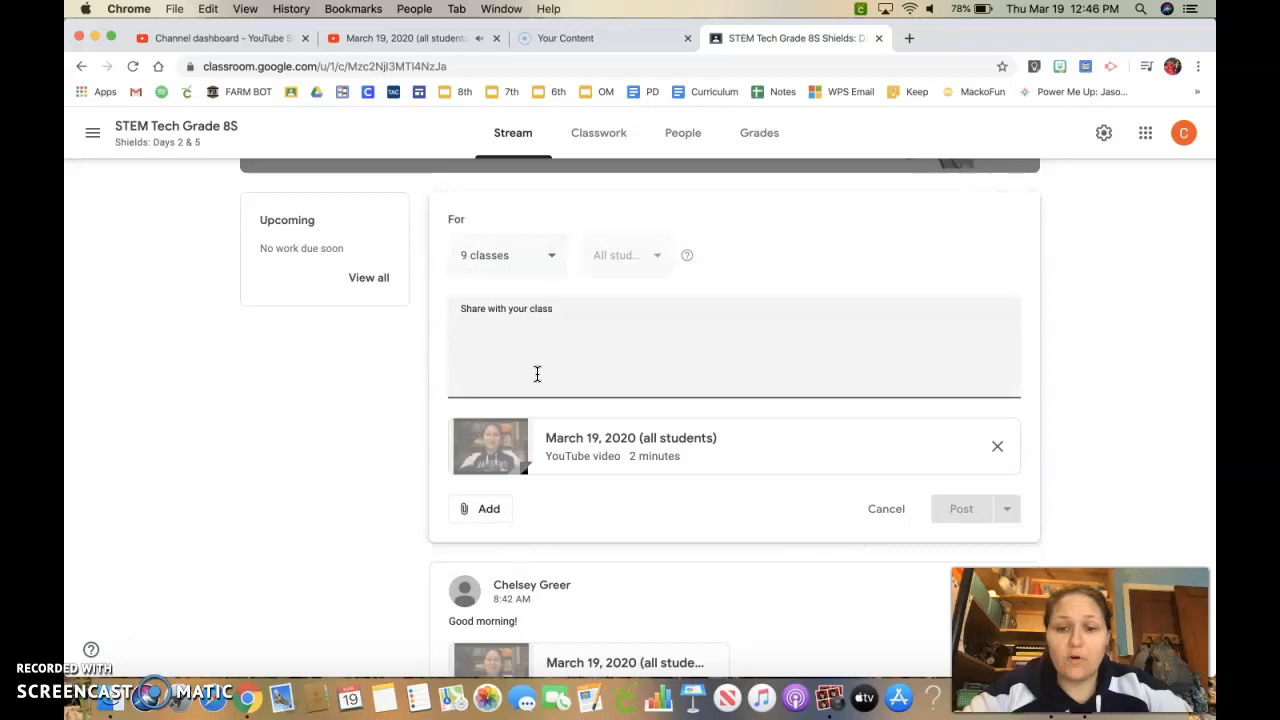
{"action": "type", "text": "HEre's the"}
{"action": "key", "text": "BackSpace"}
{"action": "key", "text": "BackSpace"}
{"action": "key", "text": "BackSpace"}
{"action": "key", "text": "BackSpace"}
{"action": "key", "text": "BackSpace"}
{"action": "key", "text": "BackSpace"}
{"action": "type", "text": "'er"}
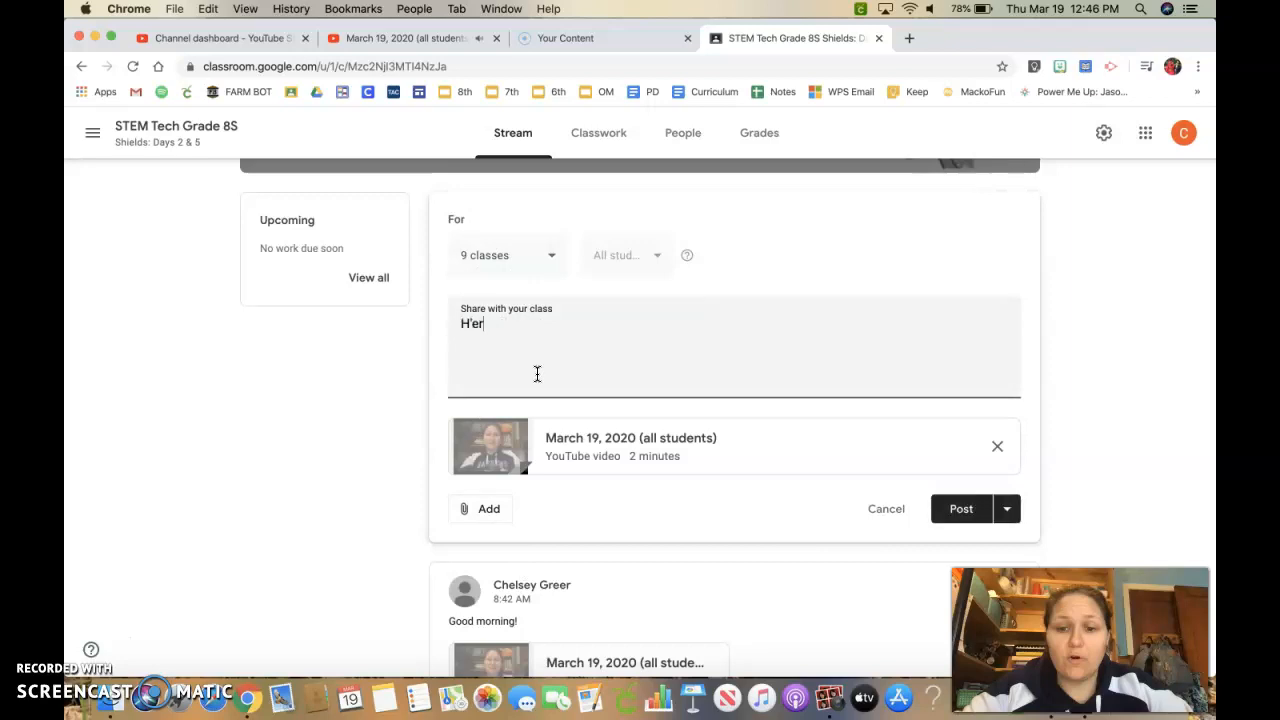
{"action": "type", "text": "e's today's hce"}
{"action": "key", "text": "BackSpace"}
{"action": "key", "text": "BackSpace"}
{"action": "key", "text": "BackSpace"}
{"action": "type", "text": "check in "}
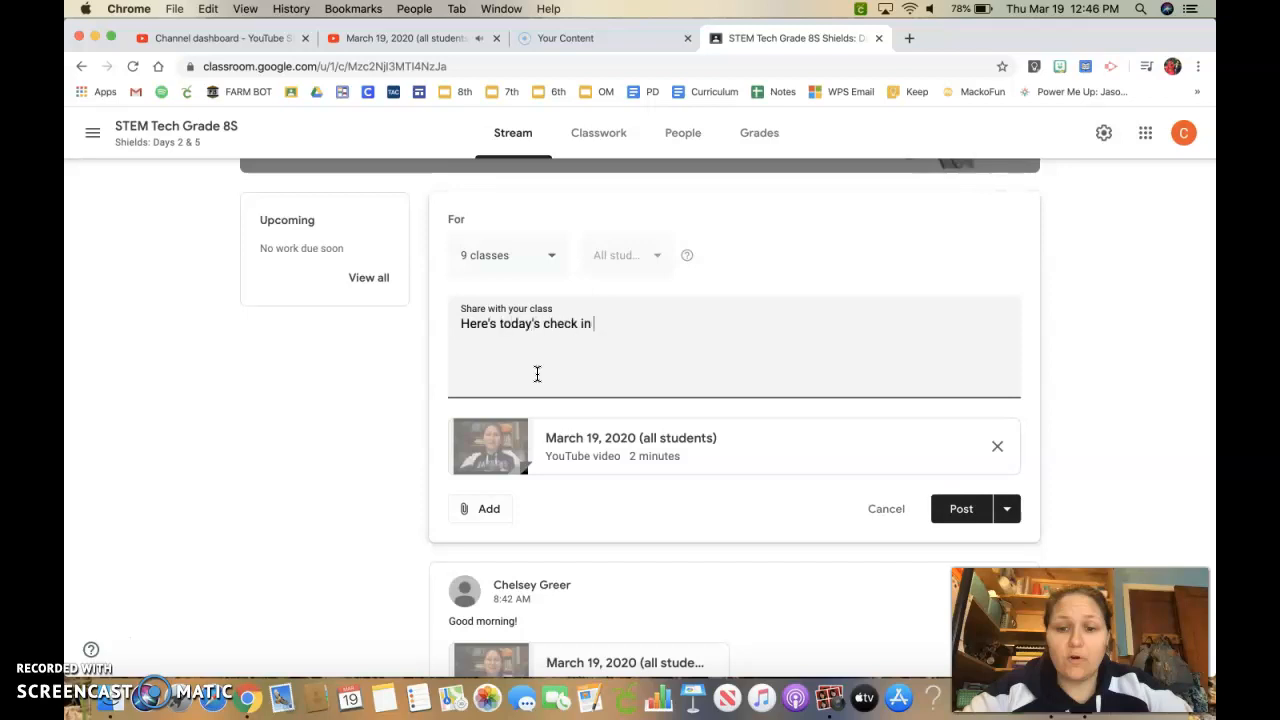
{"action": "type", "text": "video!"}
Review the posting options for the announcement, then cancel the new announcement.
{"action": "left_click", "coordinate": [1006, 512]}
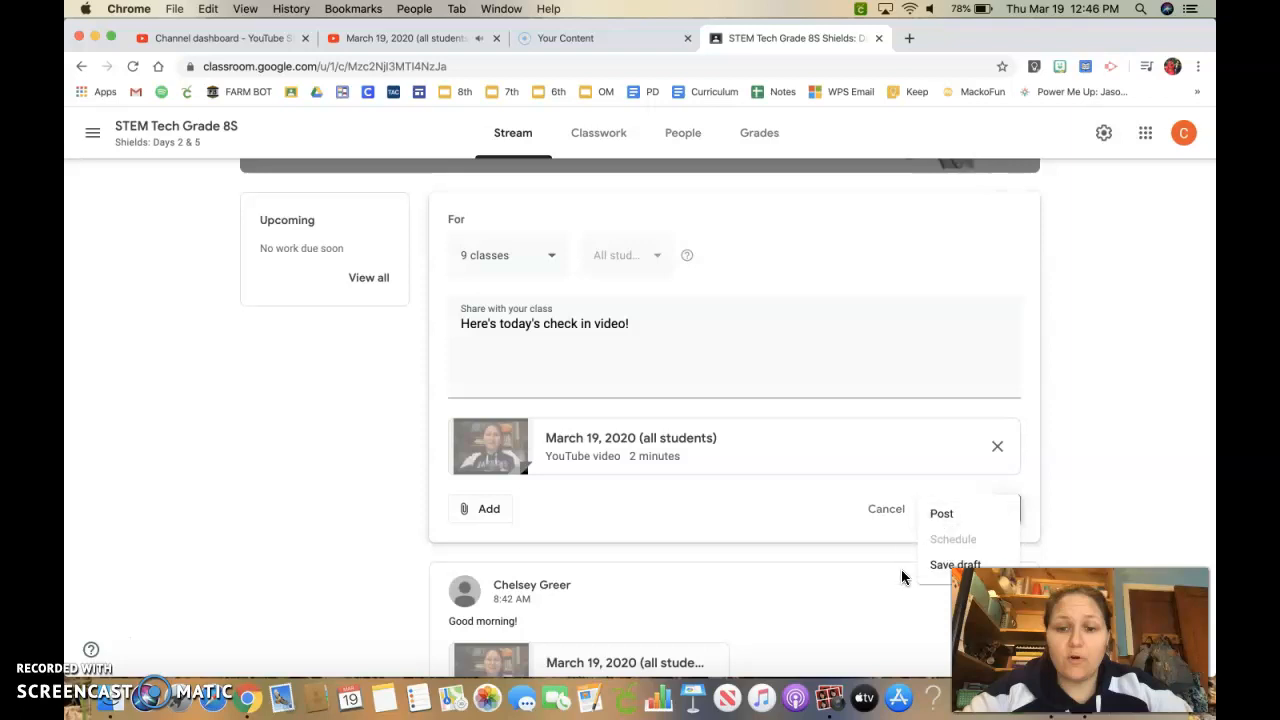
{"action": "left_click", "coordinate": [794, 508]}
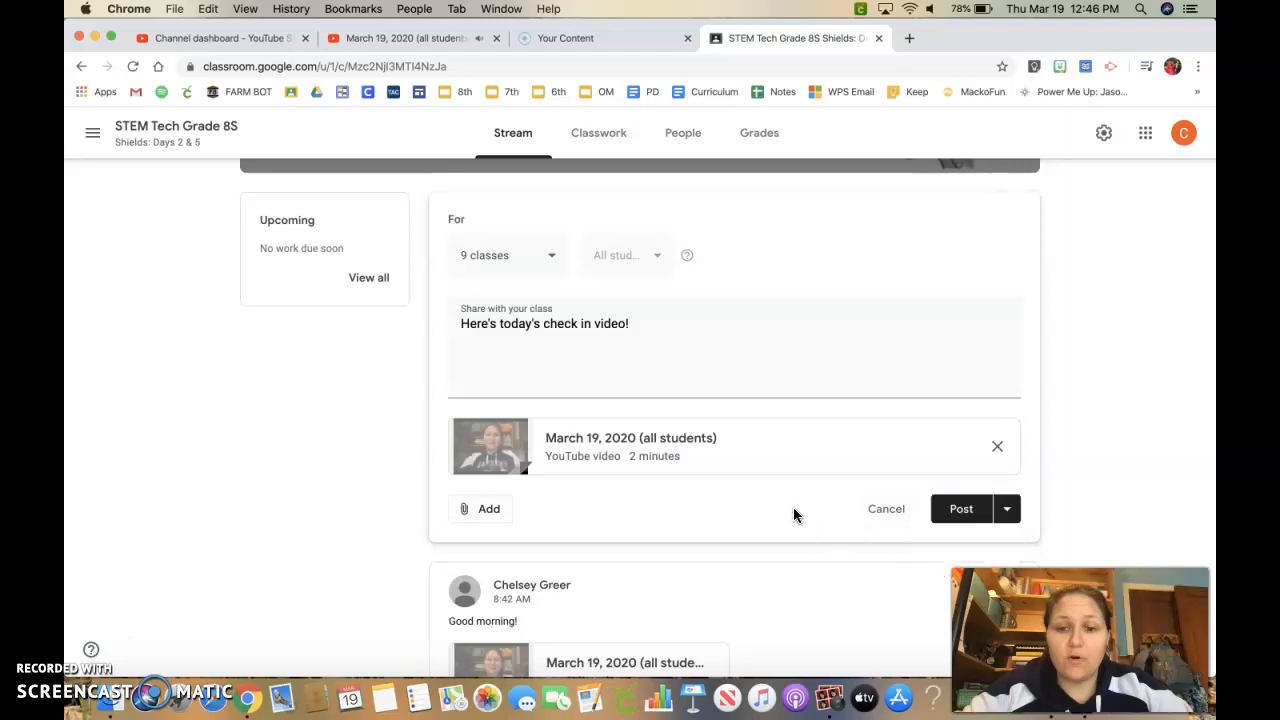
{"action": "left_click", "coordinate": [884, 510]}
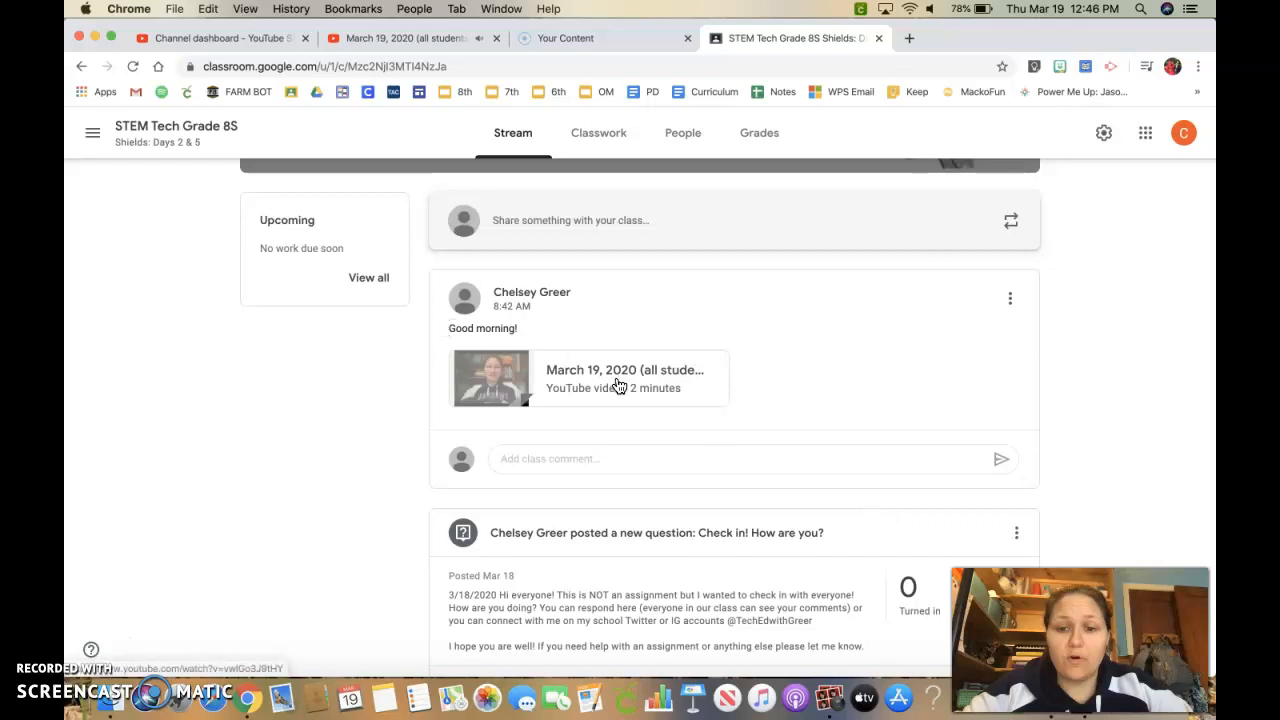
Open the March 19 video attached to the existing morning post and pause its playback.
{"action": "left_click", "coordinate": [1008, 298]}
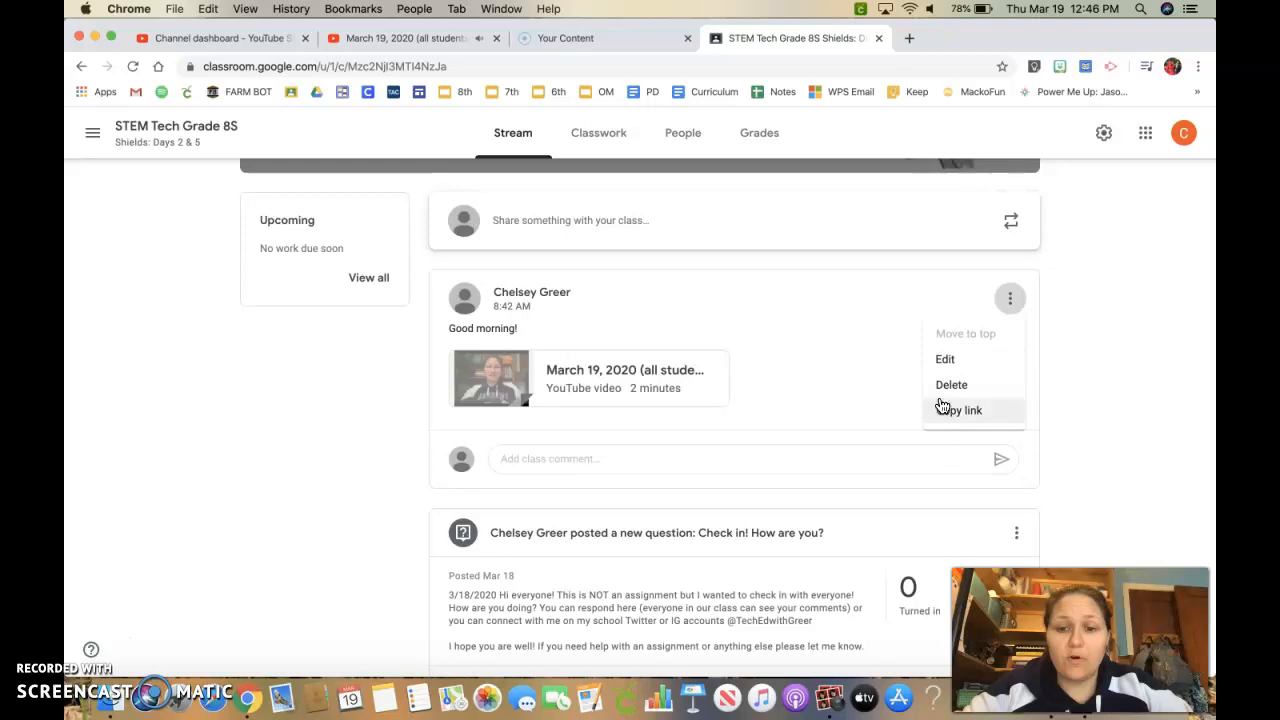
{"action": "left_click", "coordinate": [755, 359]}
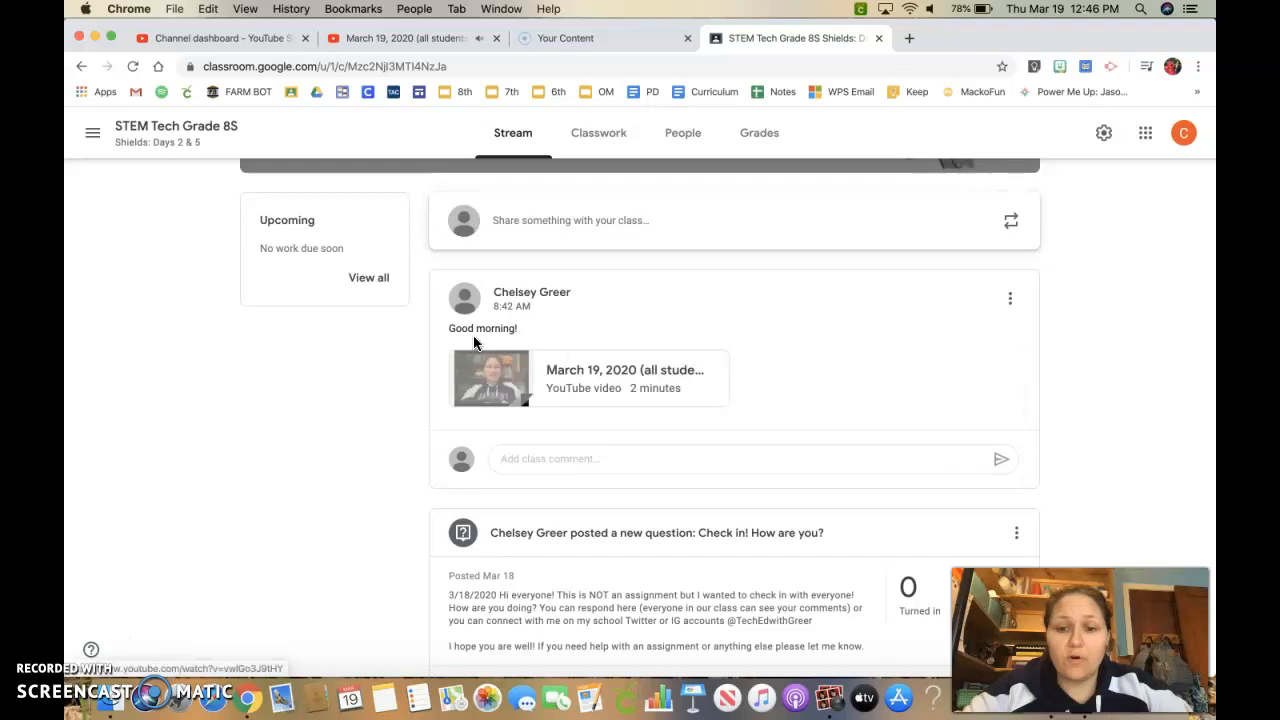
{"action": "left_click", "coordinate": [603, 394]}
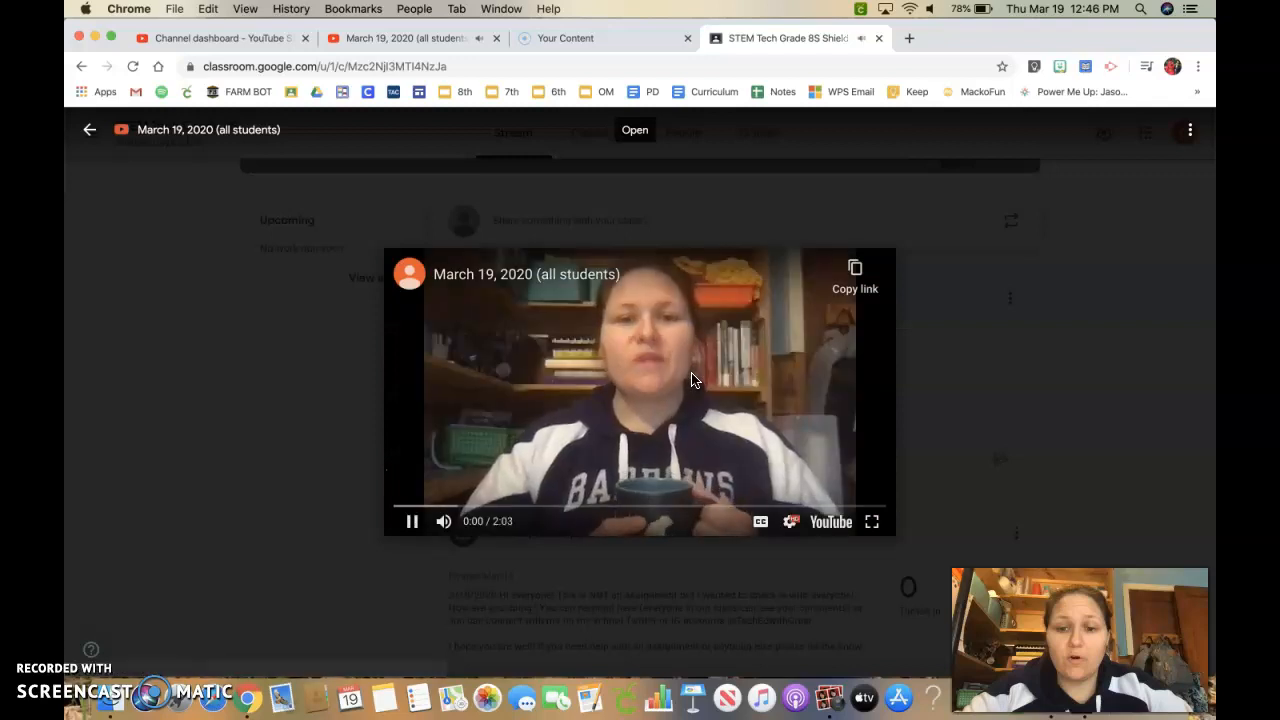
{"action": "left_click", "coordinate": [418, 521]}
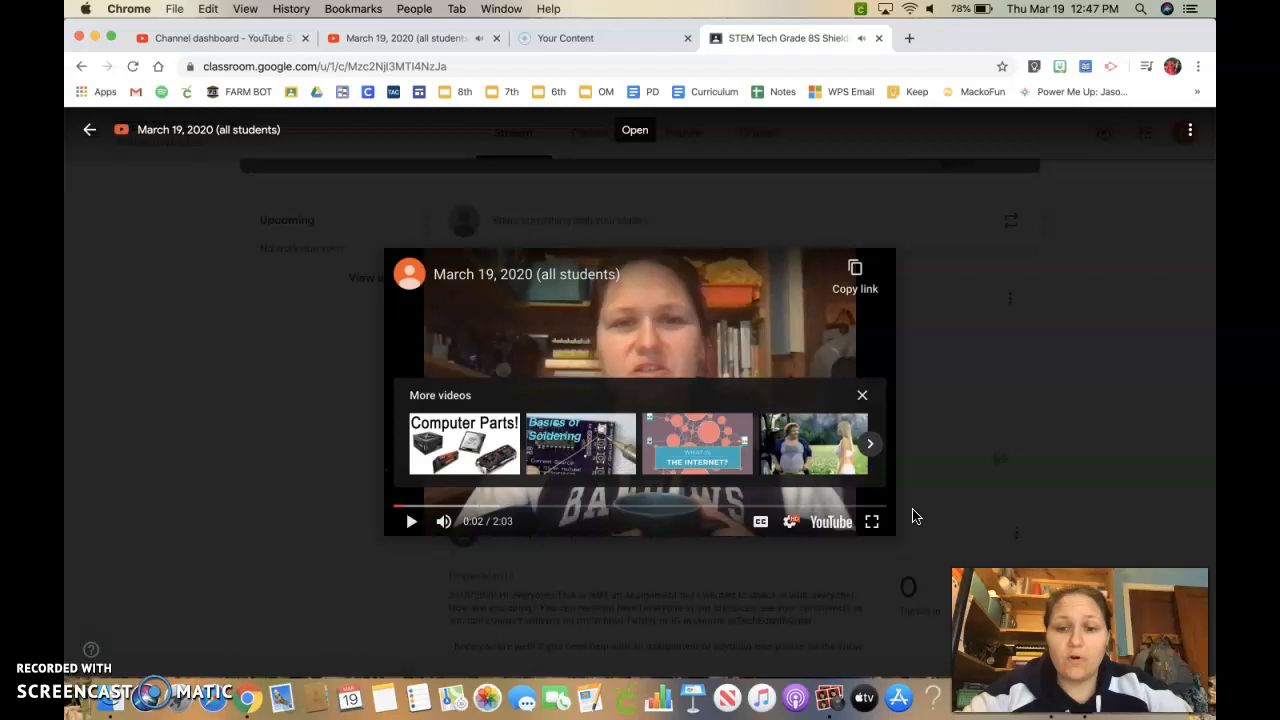